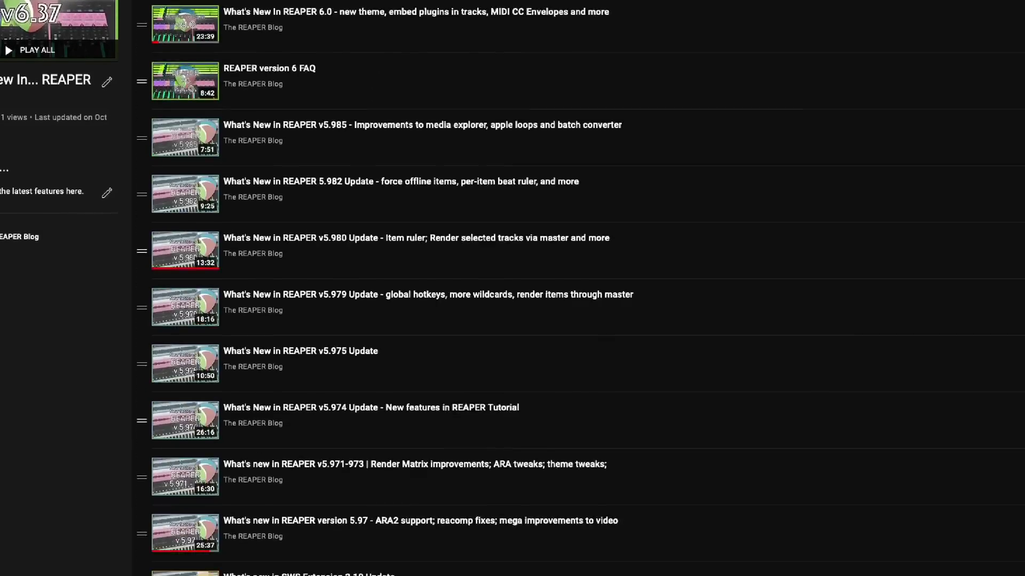
scroll(534, 288, down, 20)
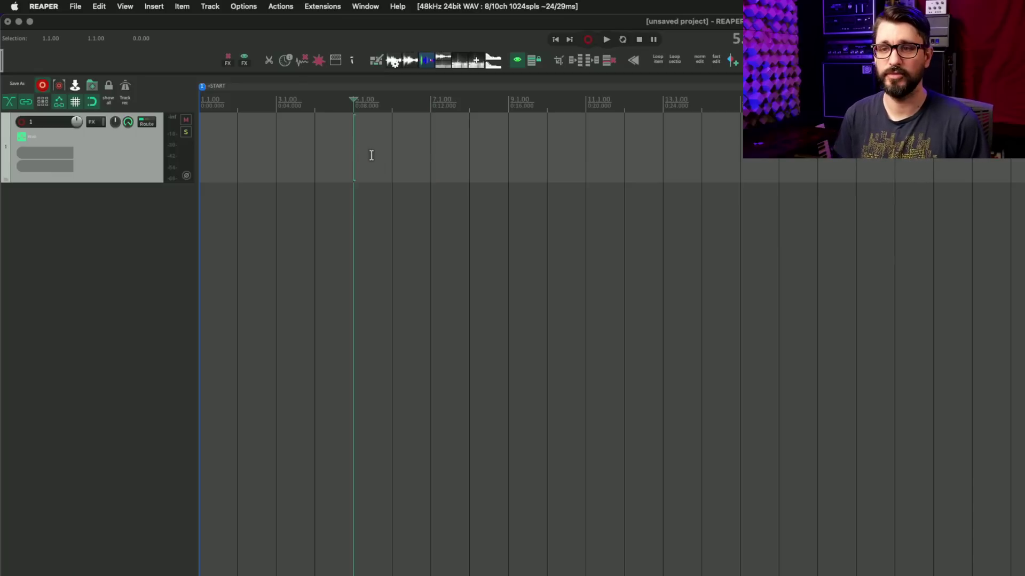
Add markers named A, B and C at bars 5, 9 and 13 using Shift+M.
key(shift+m)
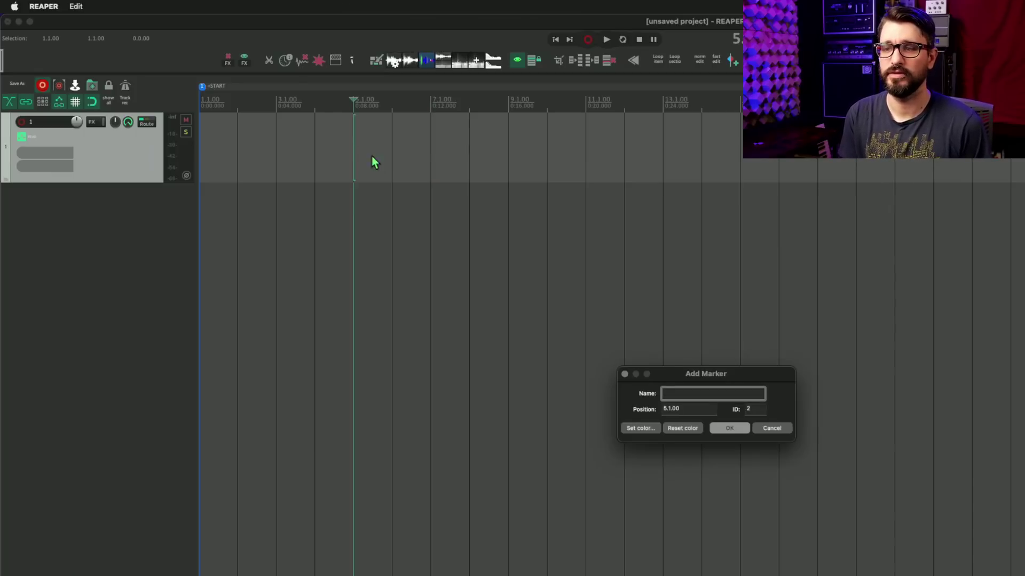
key(Return)
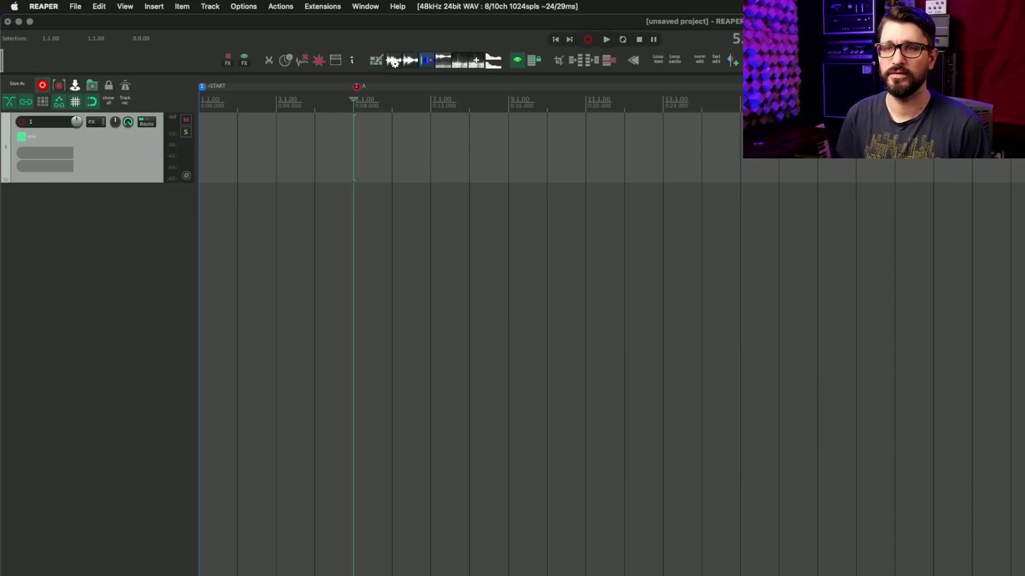
click(509, 152)
key(shift+m)
text(B)
key(Return)
click(657, 106)
key(shift+m)
text(C)
key(Return)
Open the Region/Marker Manager with its filter cleared, enlarged and moved off the tracks.
click(585, 106)
click(125, 6)
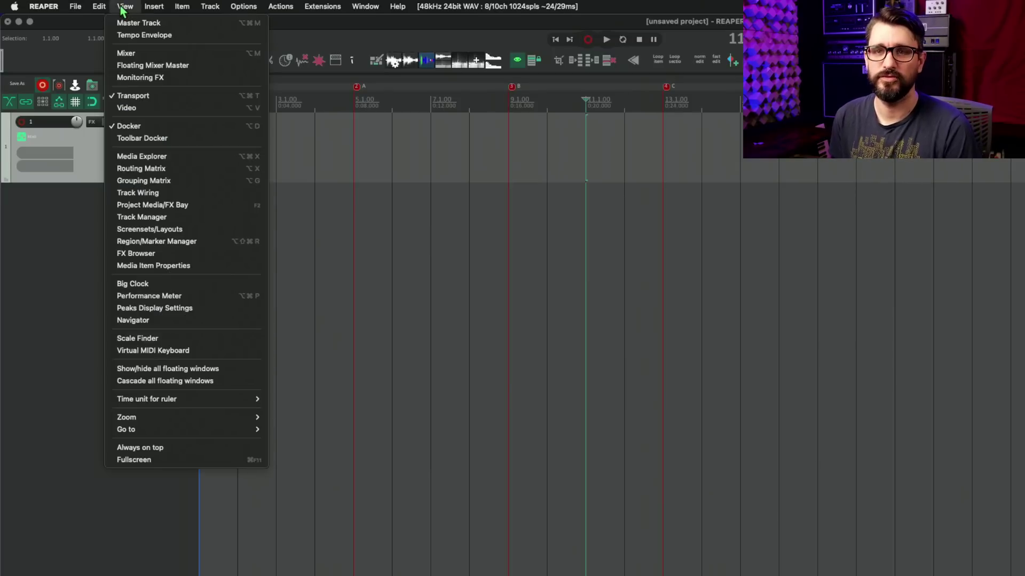
click(168, 242)
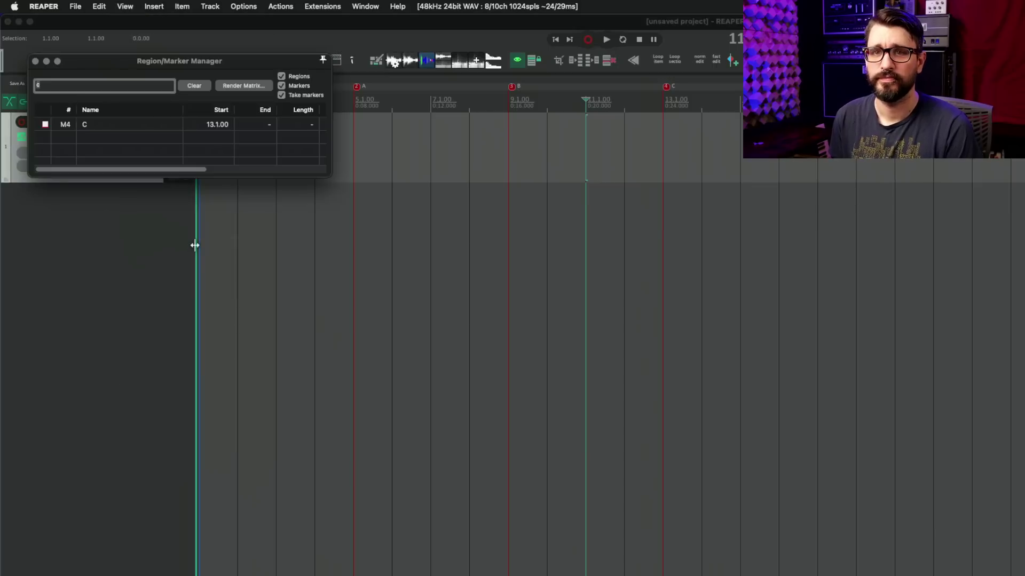
click(188, 83)
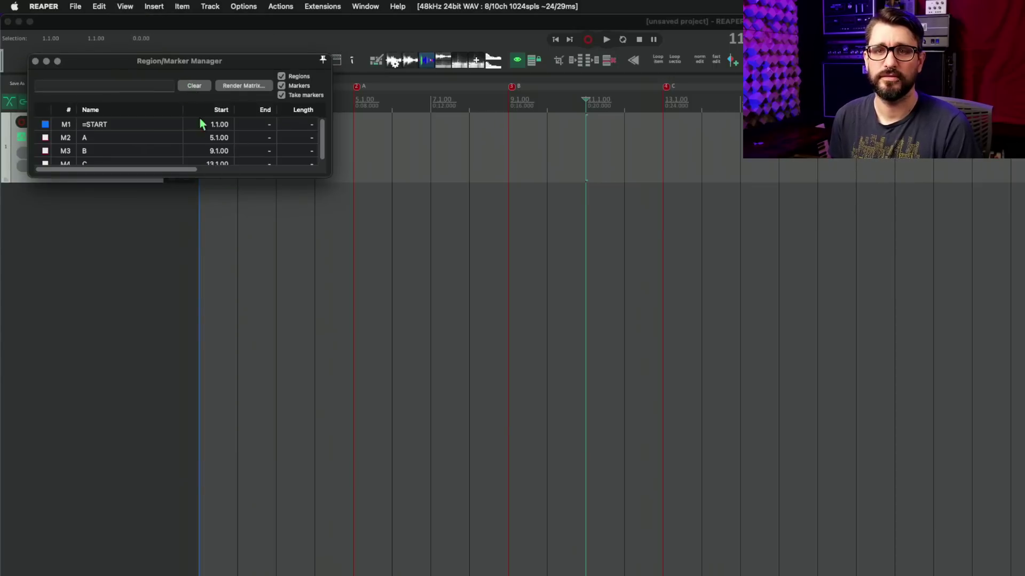
drag(229, 176, 222, 287)
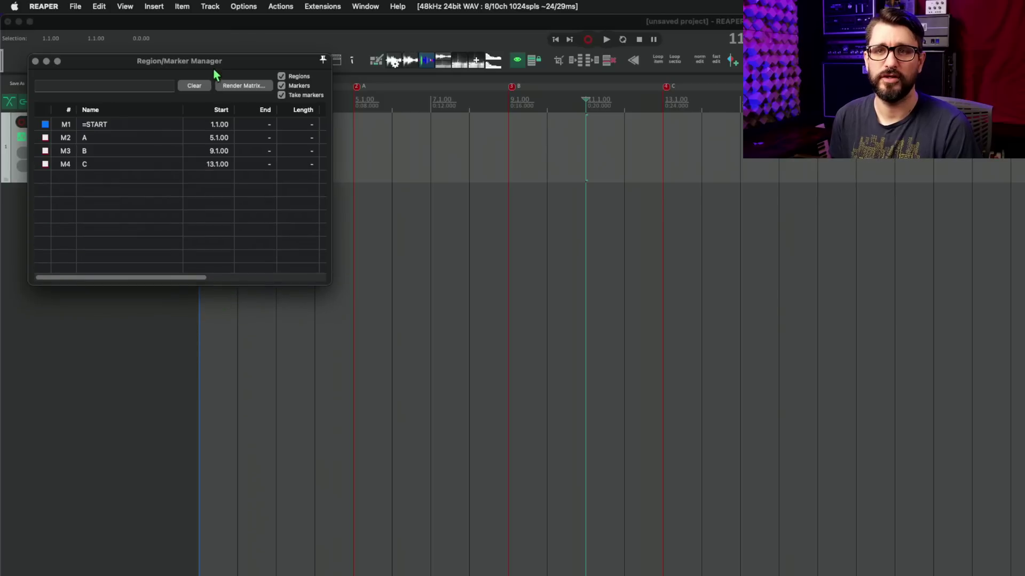
mouse_move(216, 69)
mouse_down()
mouse_move(217, 226)
mouse_move(247, 187)
mouse_move(250, 163)
mouse_up()
Select the =START, A, B and C rows in the manager list, ending with marker A selected.
click(196, 238)
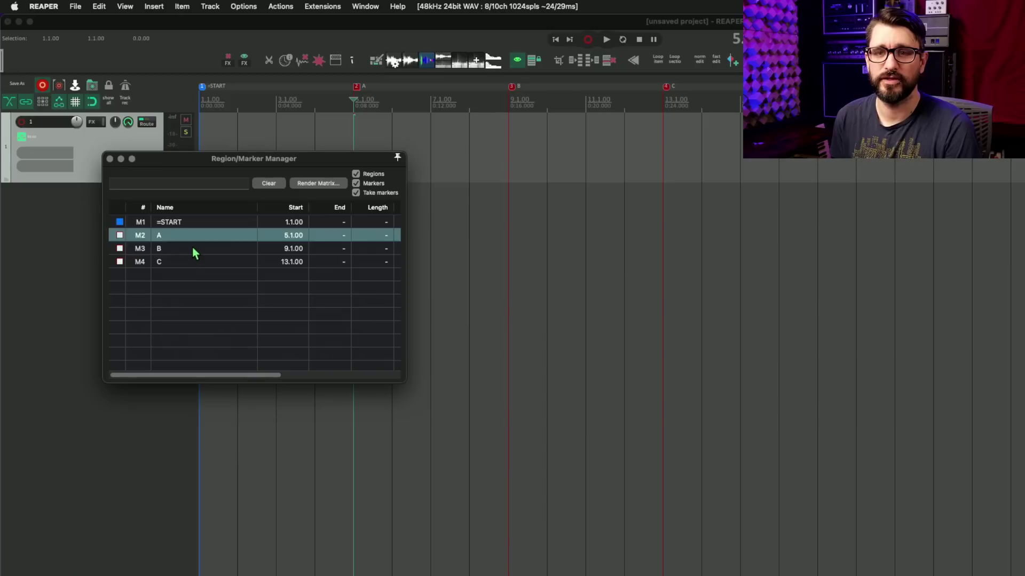
click(192, 247)
click(191, 260)
click(188, 236)
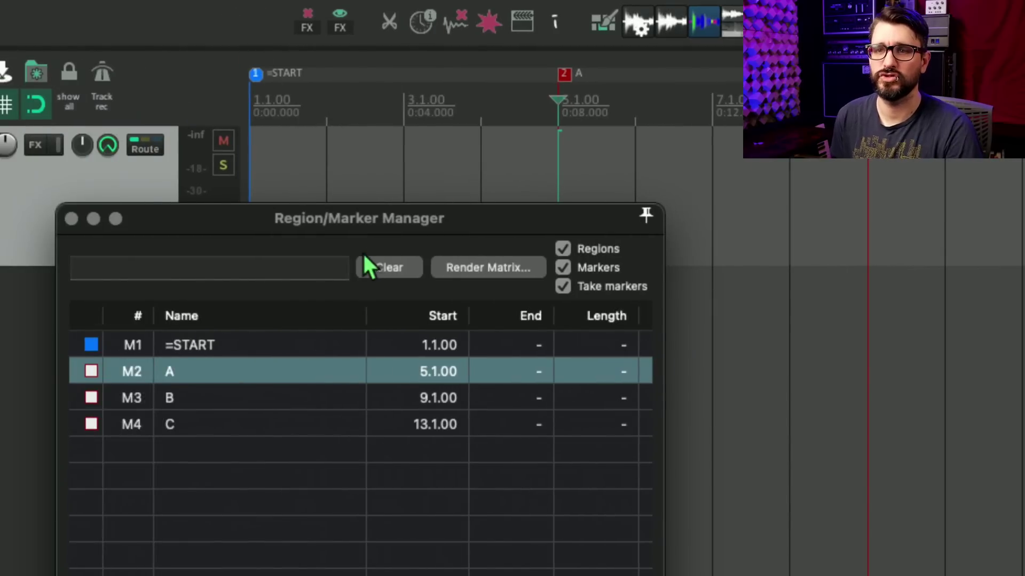
drag(354, 217, 411, 201)
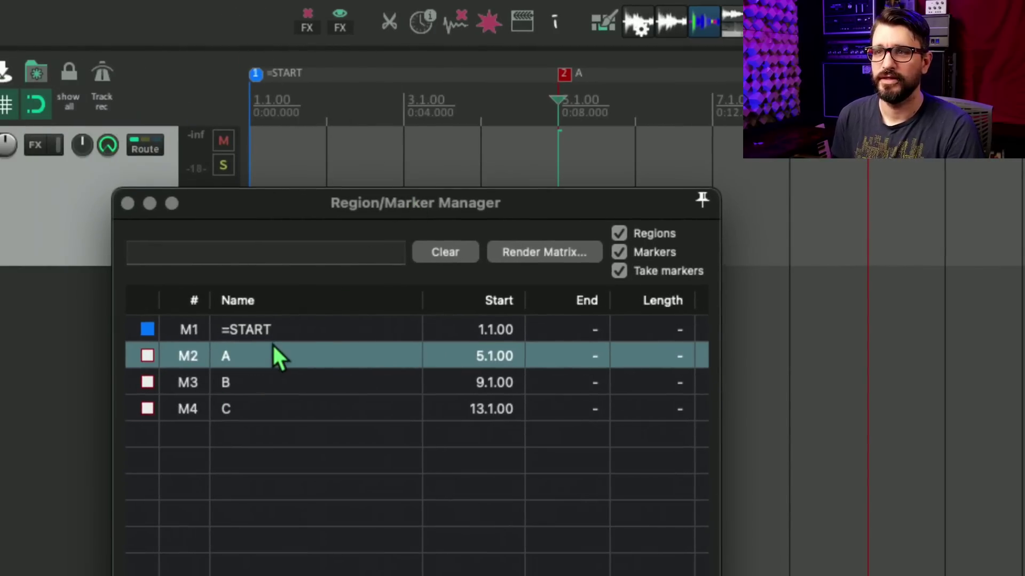
click(261, 379)
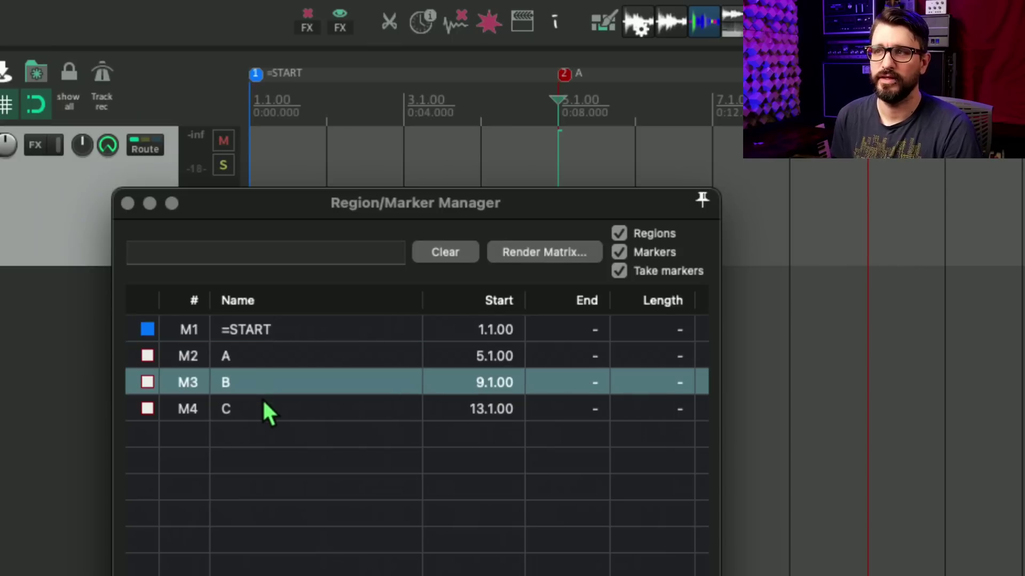
click(271, 336)
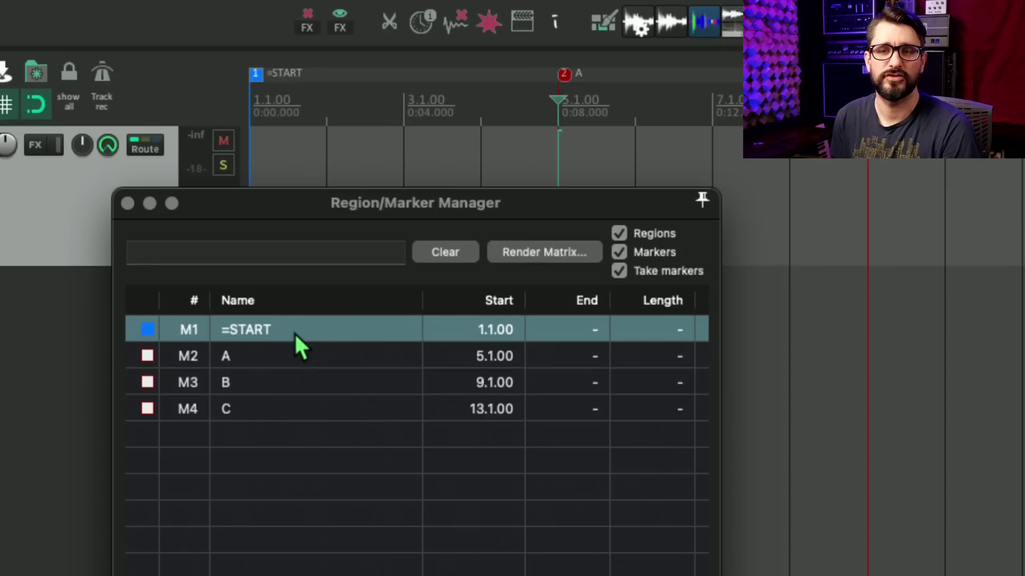
click(284, 365)
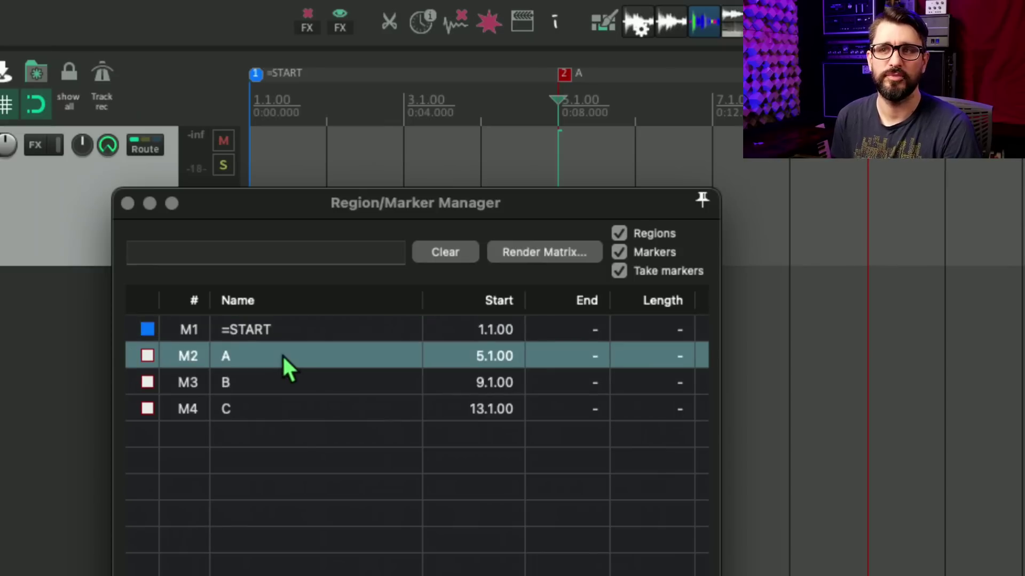
shift+click(288, 330)
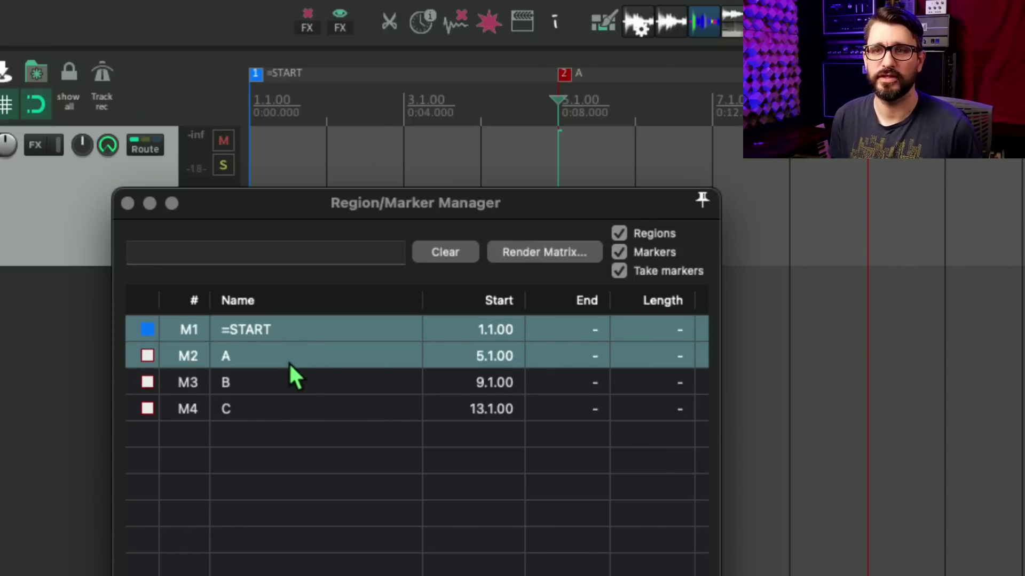
click(261, 361)
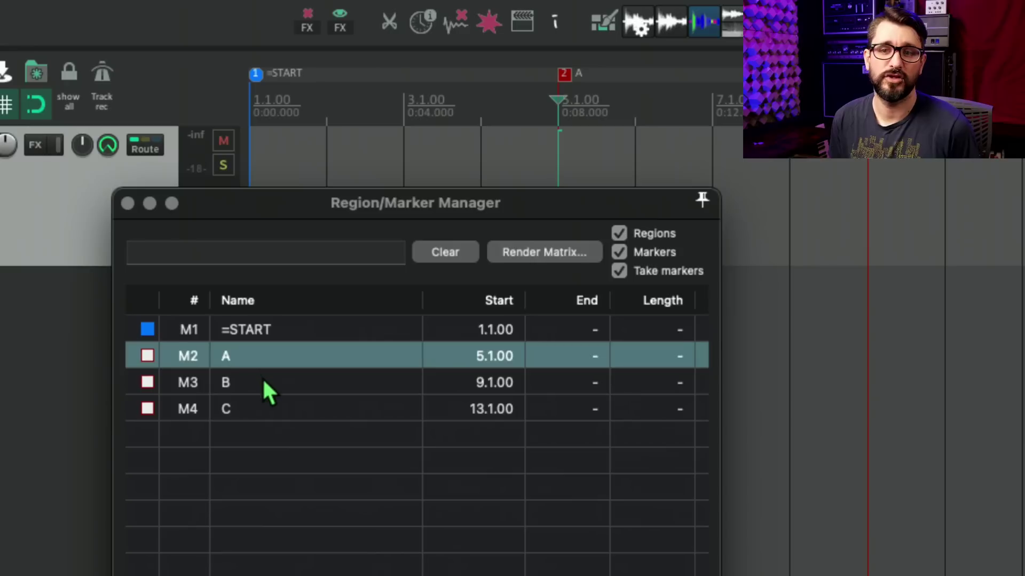
click(265, 373)
click(264, 363)
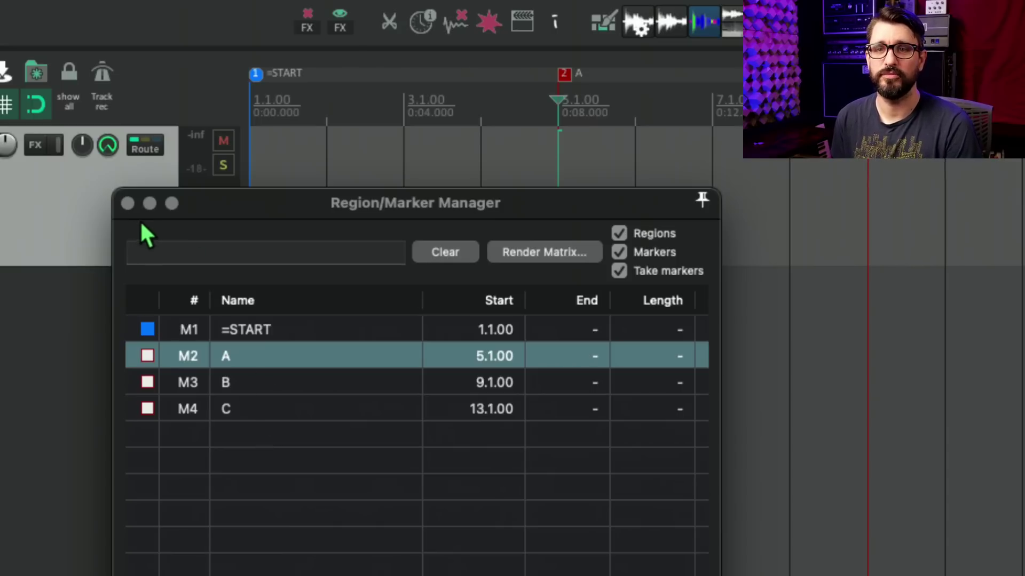
Close the Region/Marker Manager and zoom the timeline out to show all four markers.
click(127, 203)
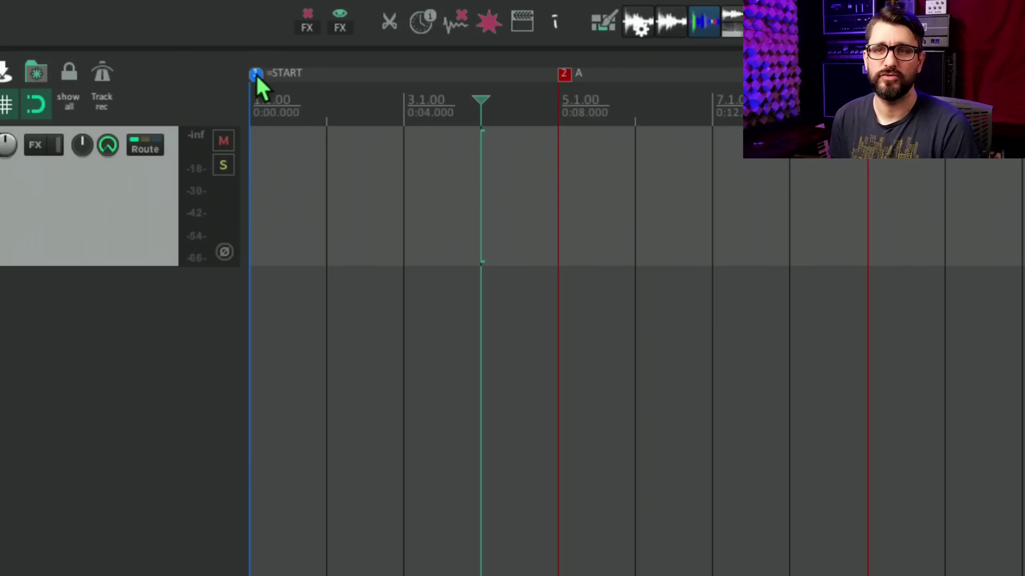
right_click(255, 74)
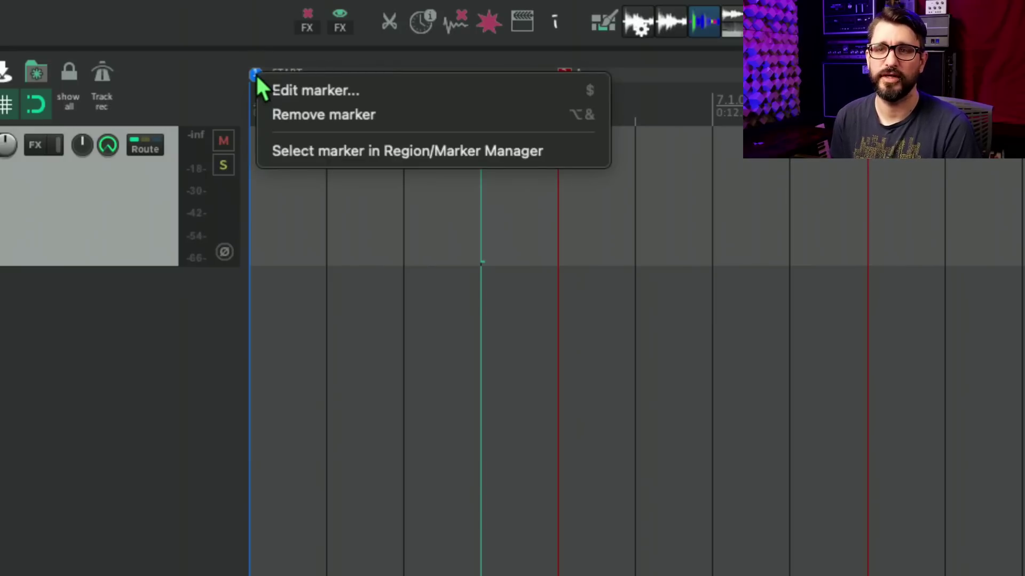
click(421, 210)
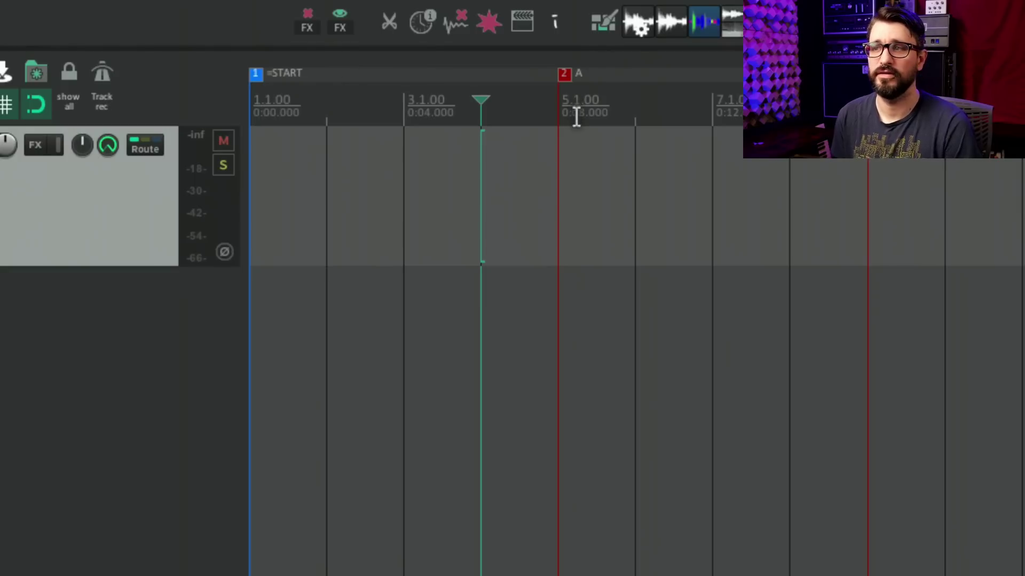
scroll(539, 132, down, 1)
scroll(539, 132, down, 3)
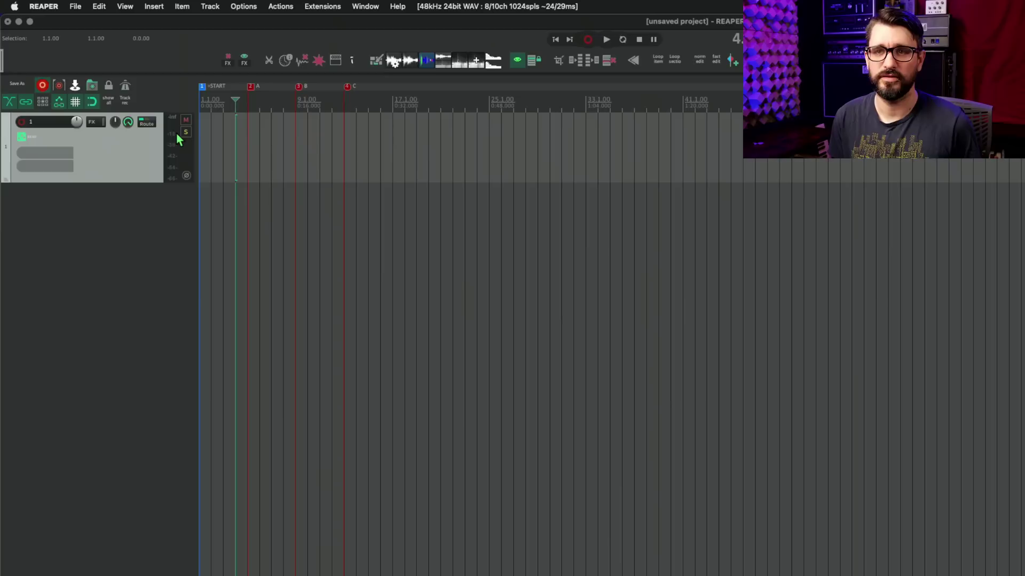
Open Render to File and set its bounds to Selected markers, giving 2 files.
key(super+alt+r)
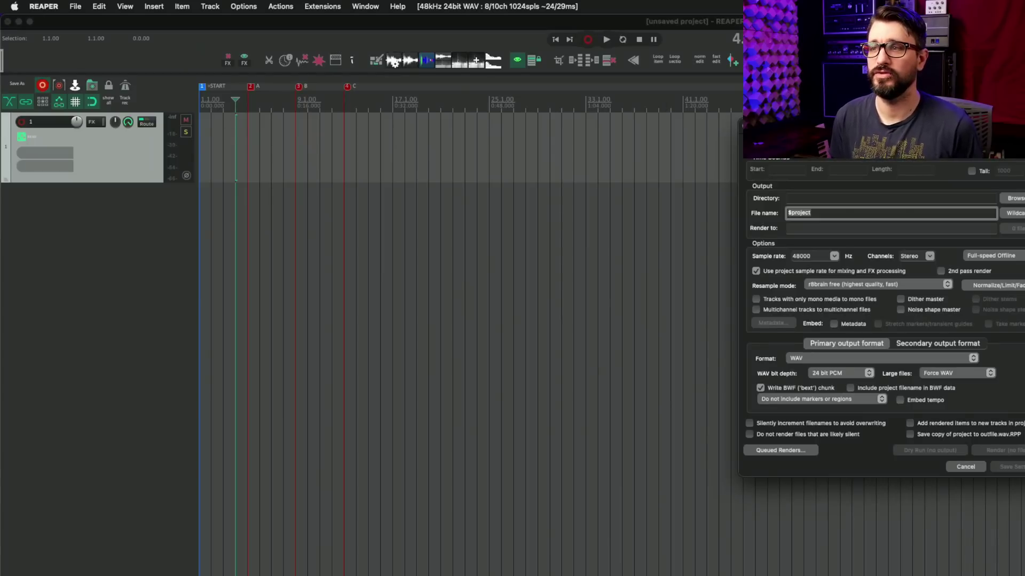
drag(865, 163, 401, 100)
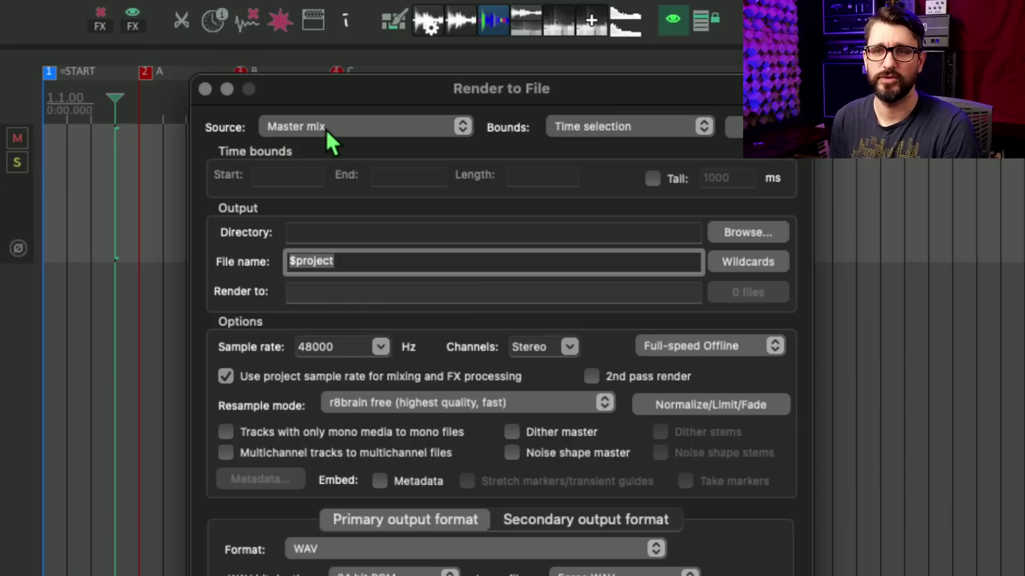
click(576, 128)
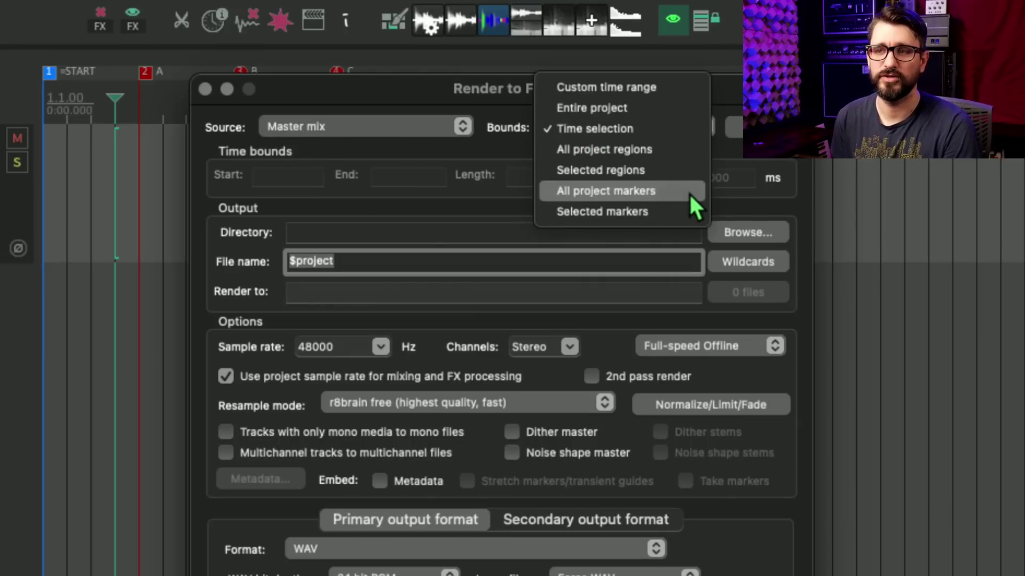
click(620, 213)
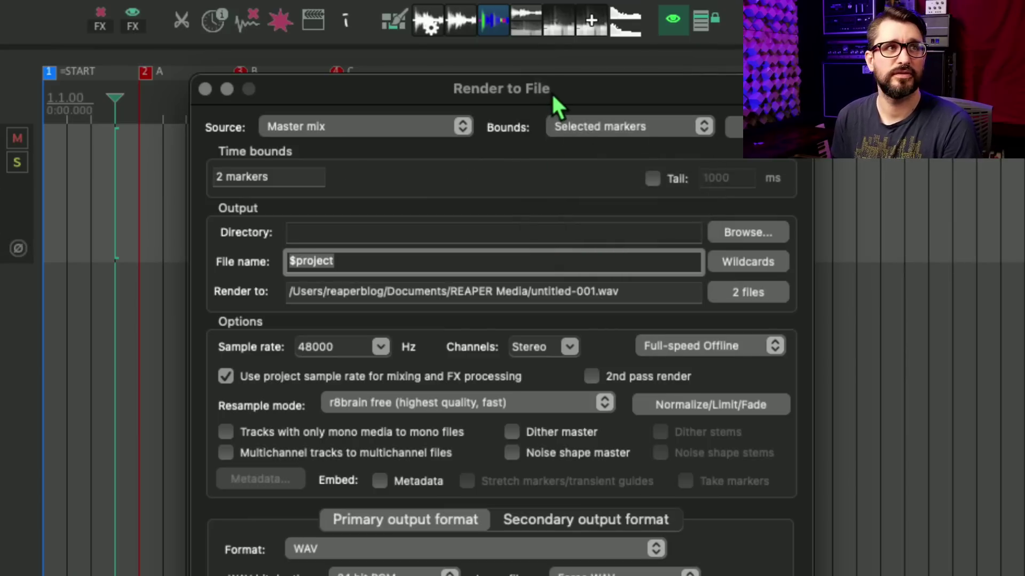
drag(552, 92, 417, 127)
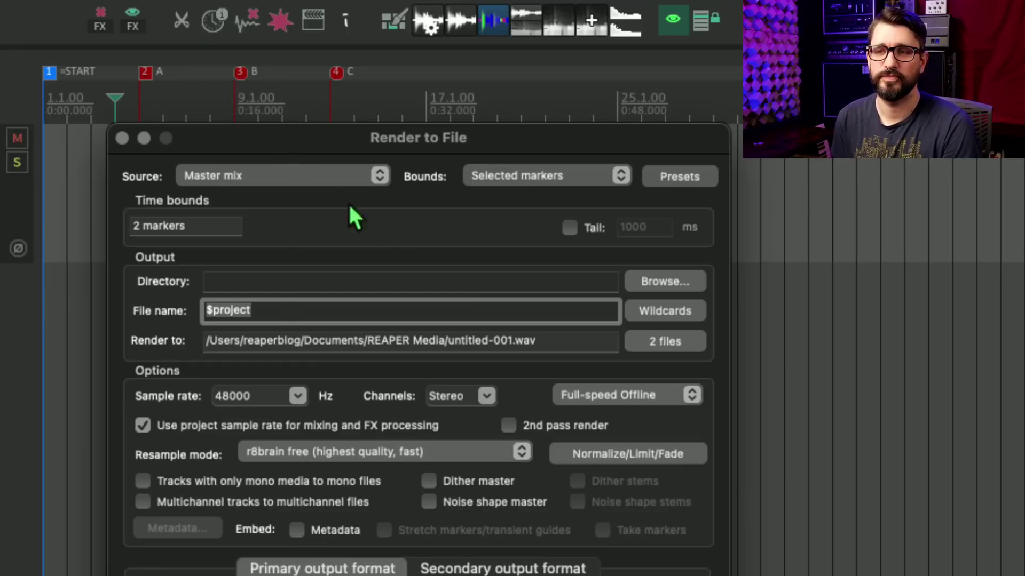
Append ' - $markernumber - $marker' to the render file name and list the output files.
click(381, 310)
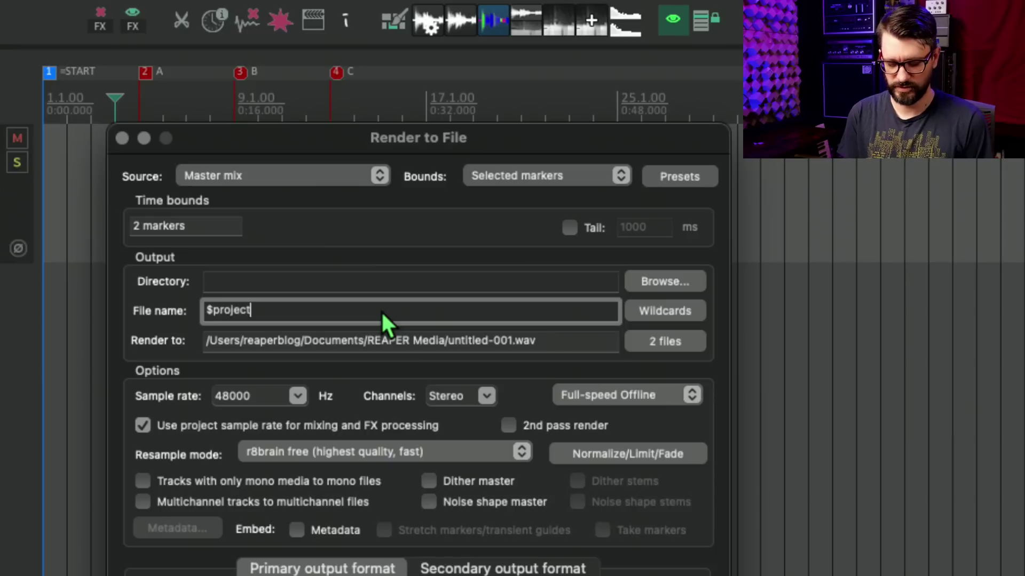
text(- $)
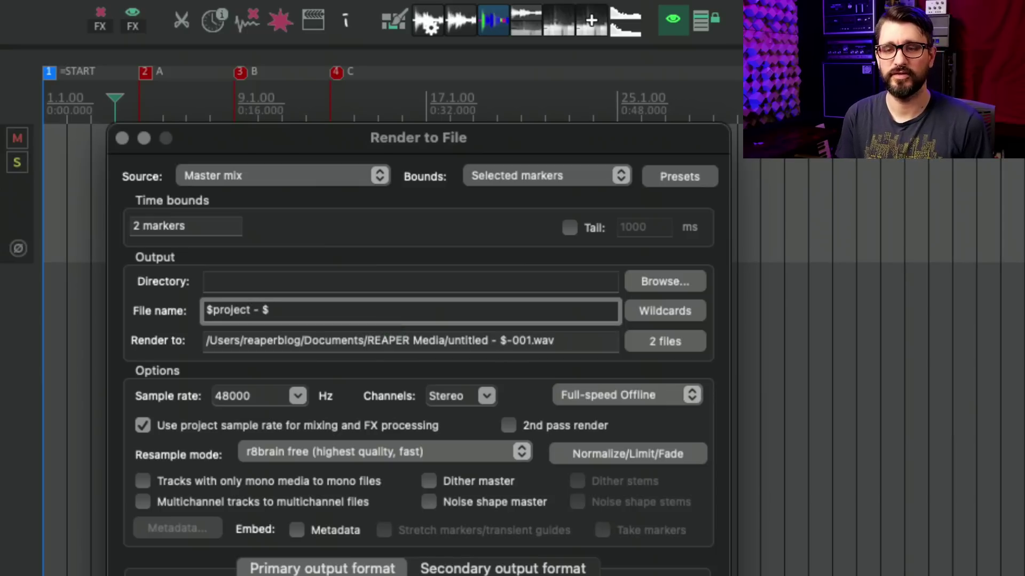
text(marker)
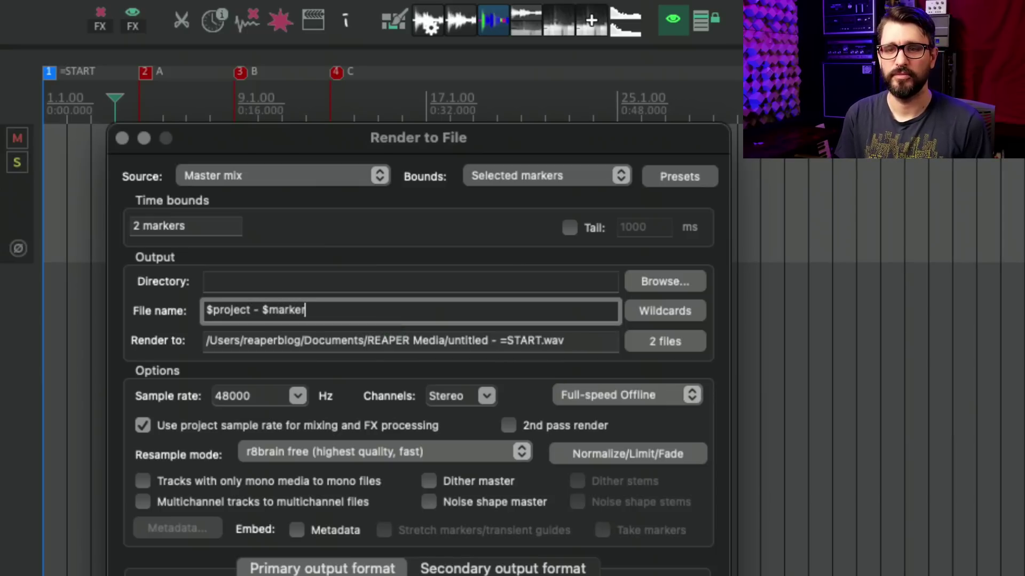
text(number)
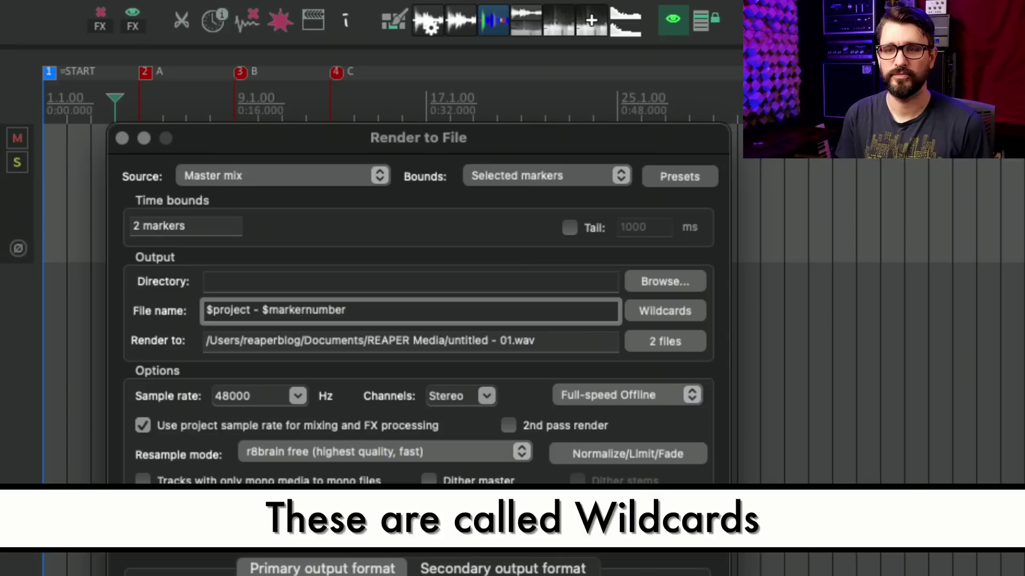
text( - $marker)
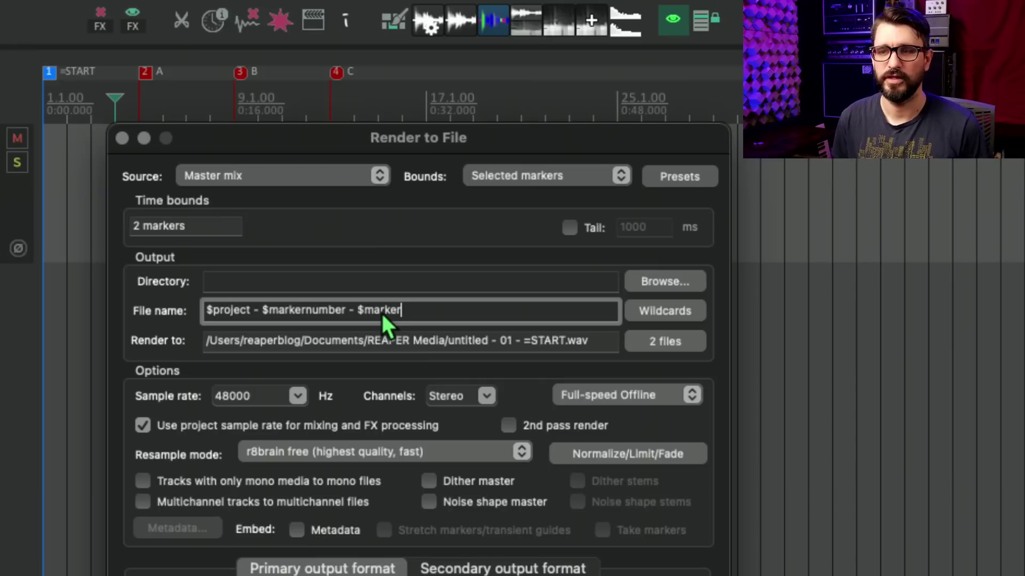
click(666, 339)
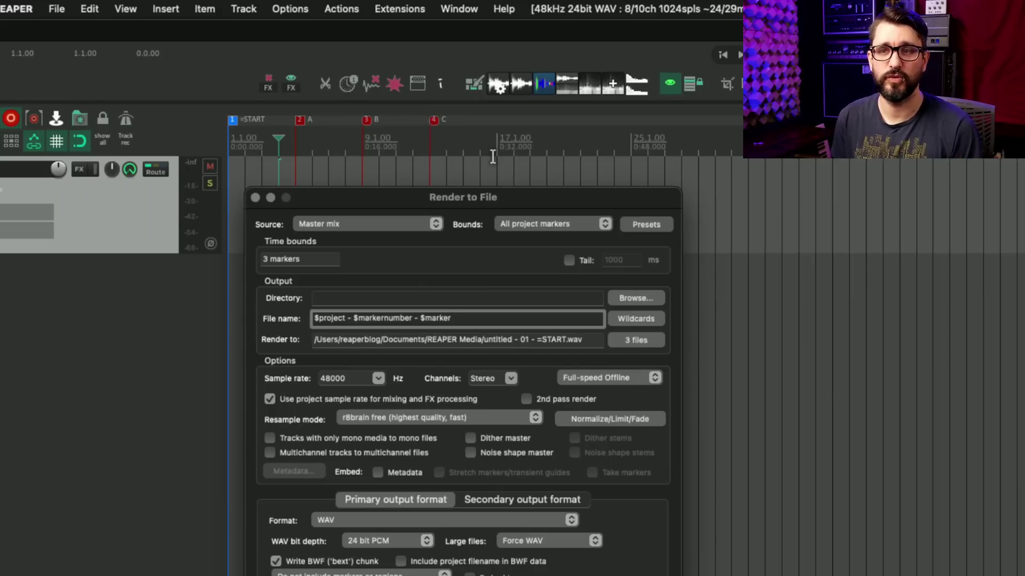
Add an END marker at 17.1.00 and check the render now lists four files.
drag(258, 143, 418, 158)
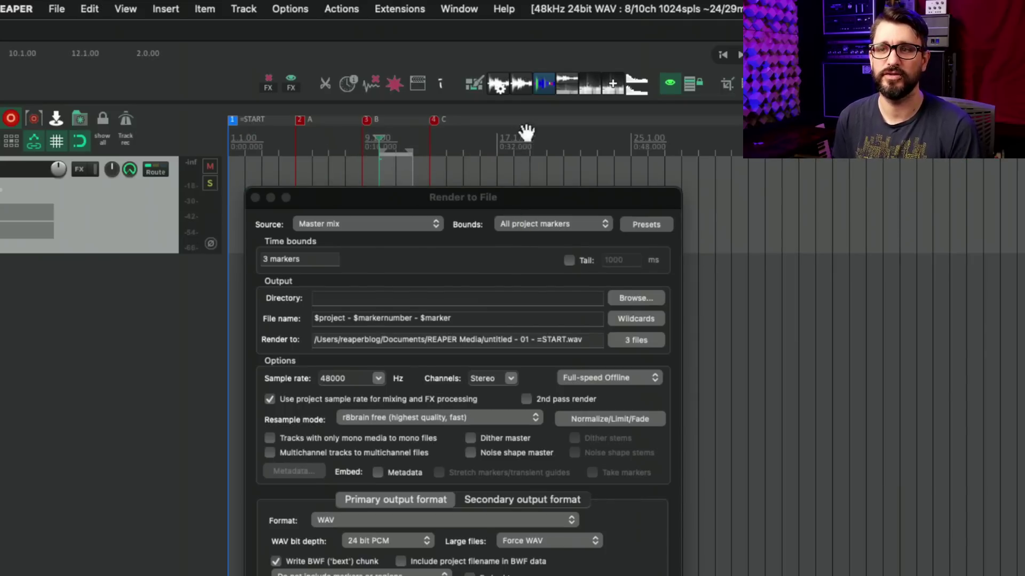
click(497, 140)
key(shift+m)
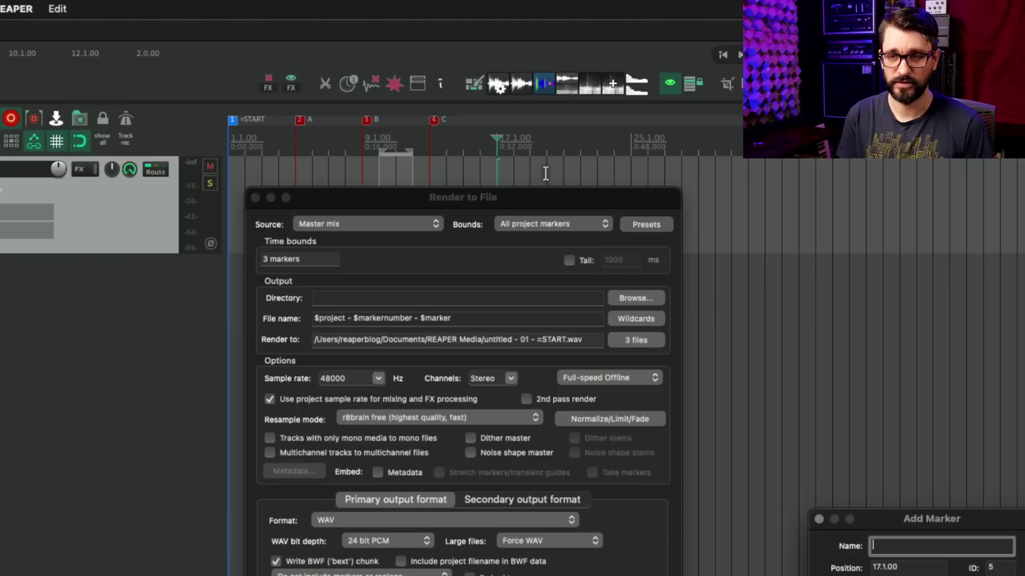
text(+END)
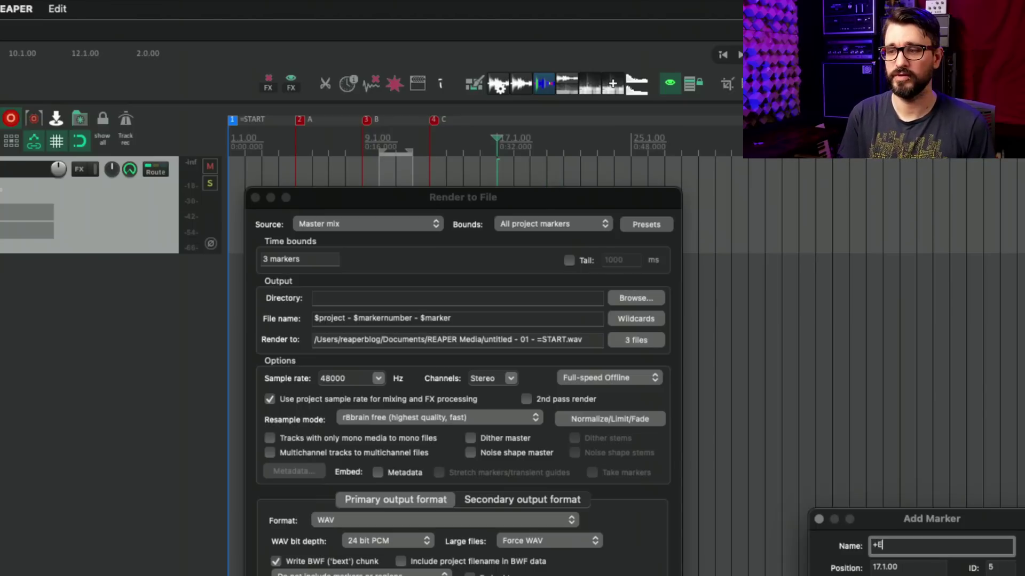
key(Left)
key(Left)
key(Left)
key(BackSpace)
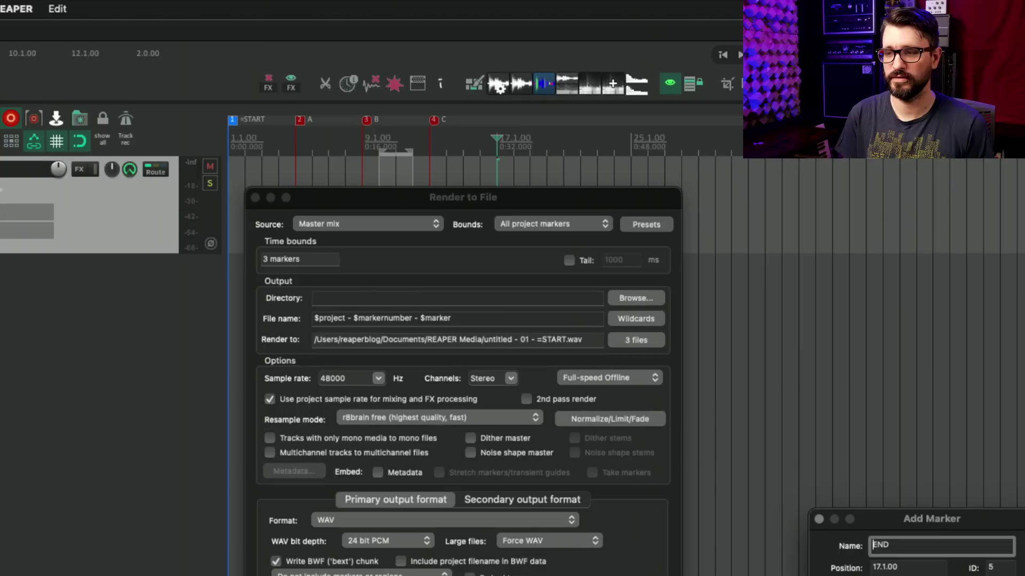
key(Return)
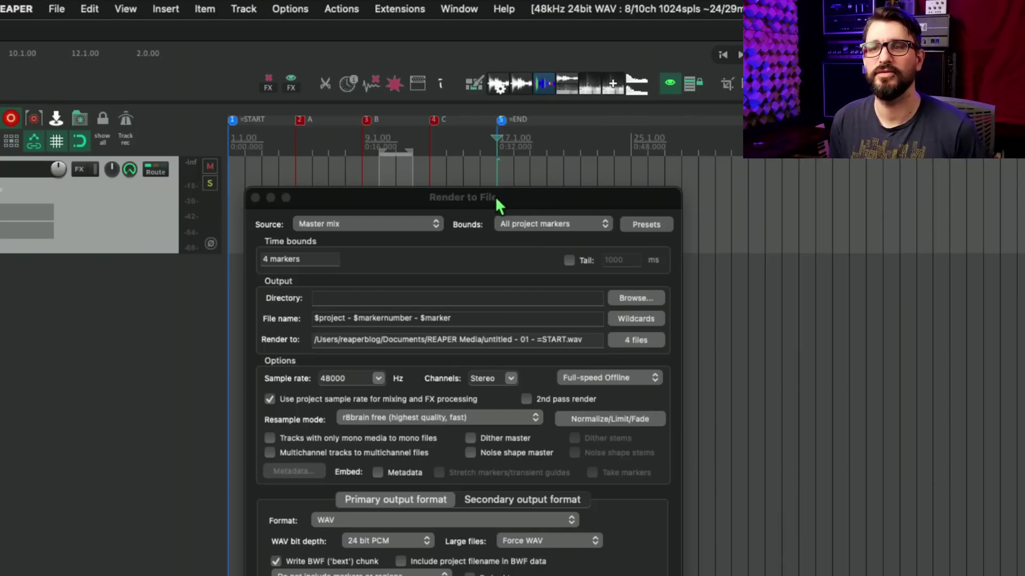
click(498, 201)
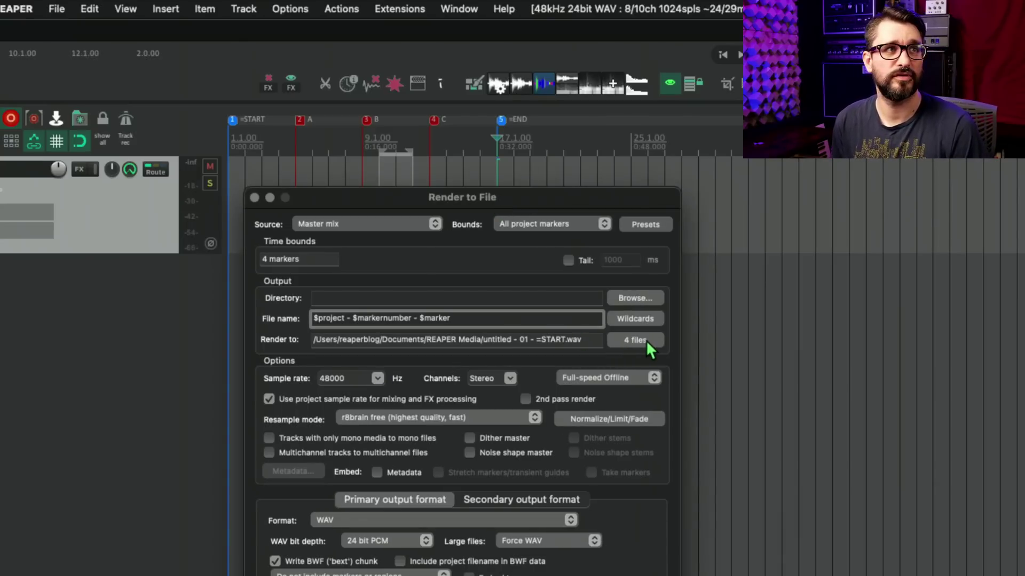
click(646, 340)
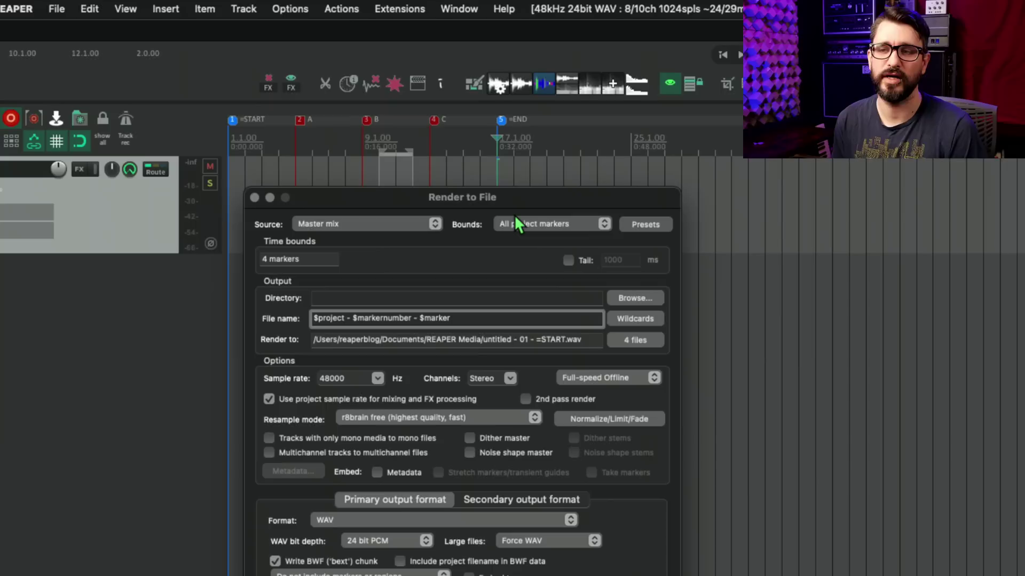
Switch the render bounds back to Selected markers with marker A selected.
click(533, 224)
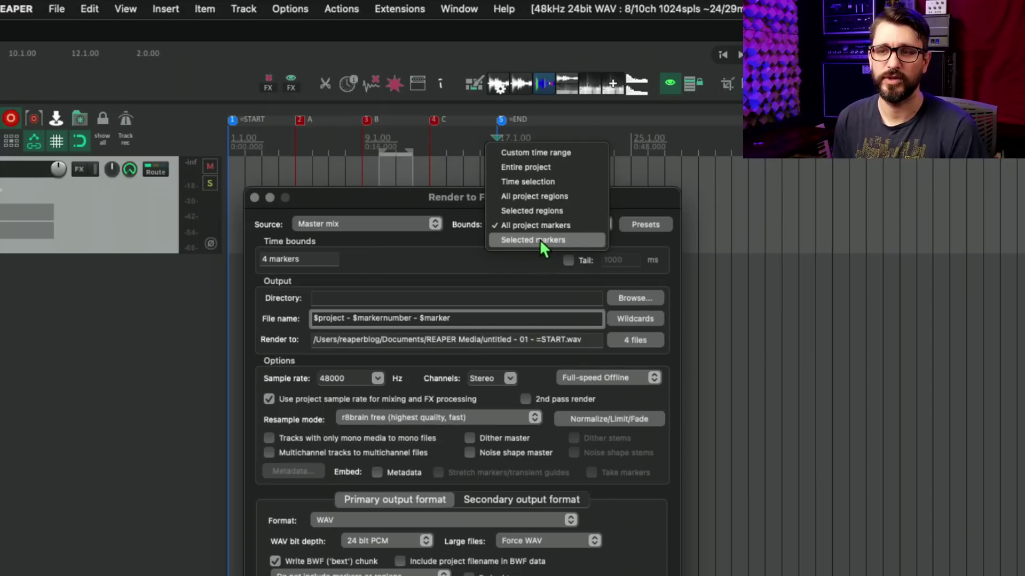
click(450, 235)
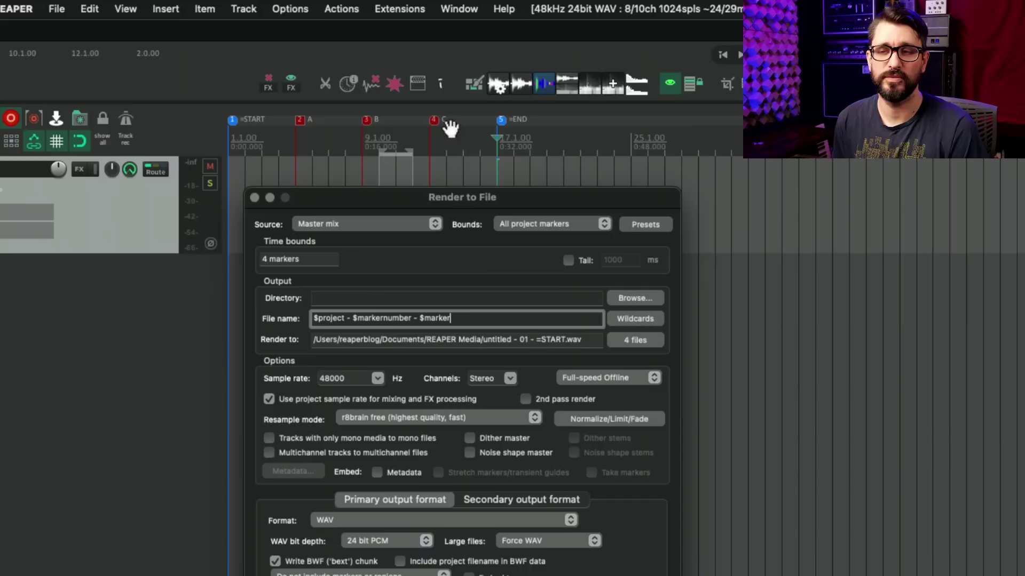
click(552, 224)
click(550, 235)
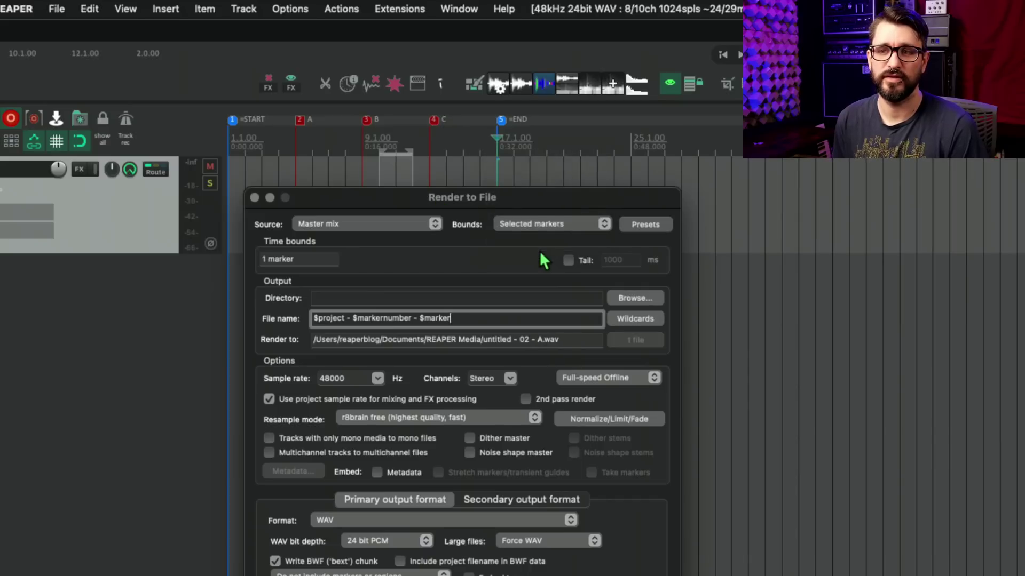
click(479, 160)
Add marker B to the marker selection so two files will render.
click(299, 125)
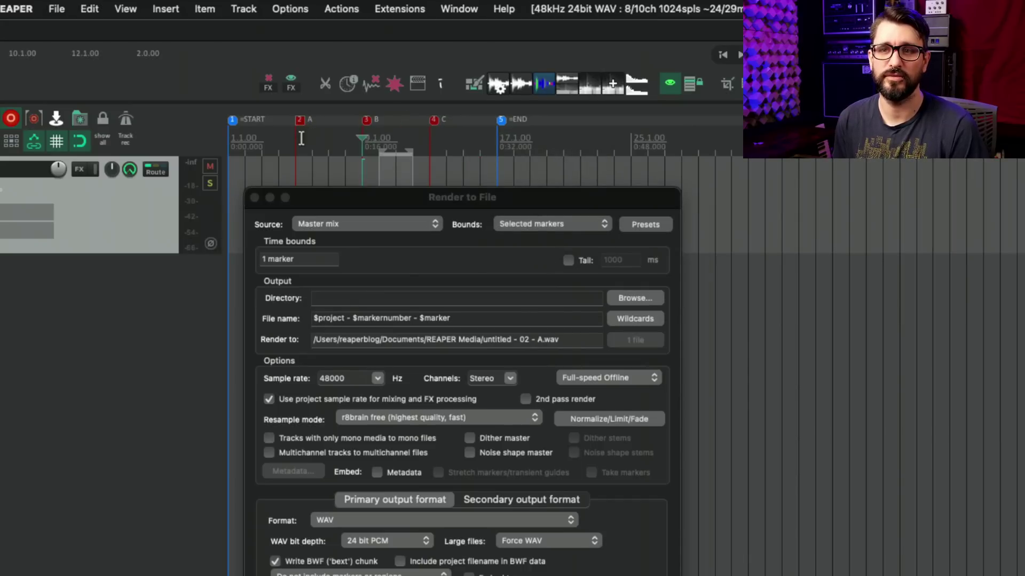
click(366, 126)
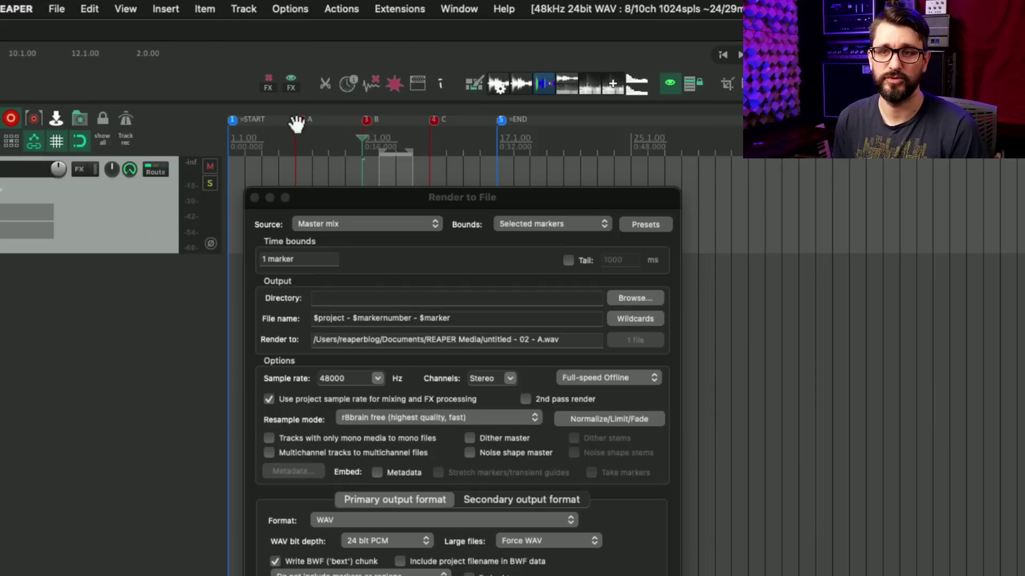
right_click(365, 120)
click(409, 172)
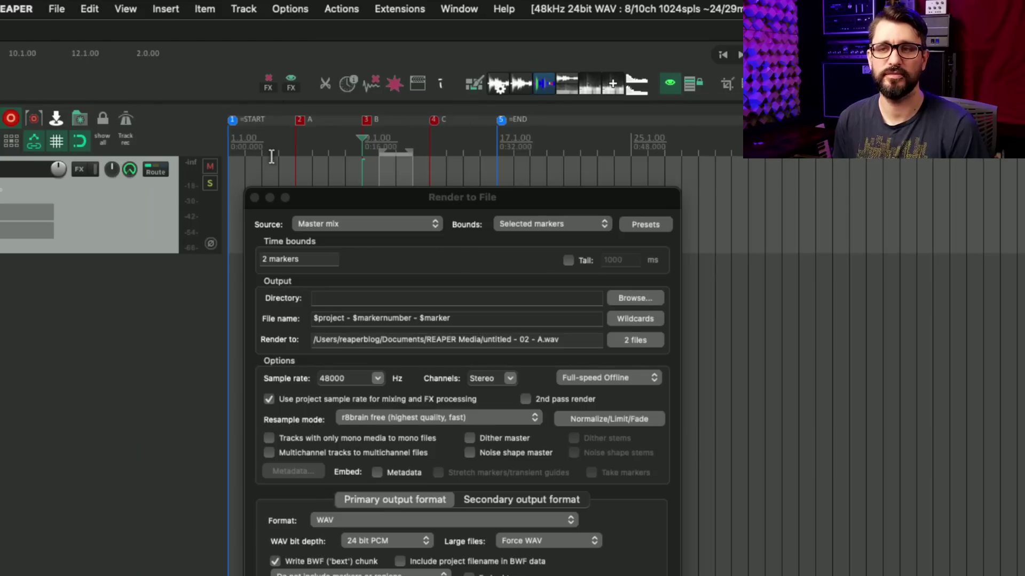
right_click(365, 121)
click(395, 165)
click(299, 121)
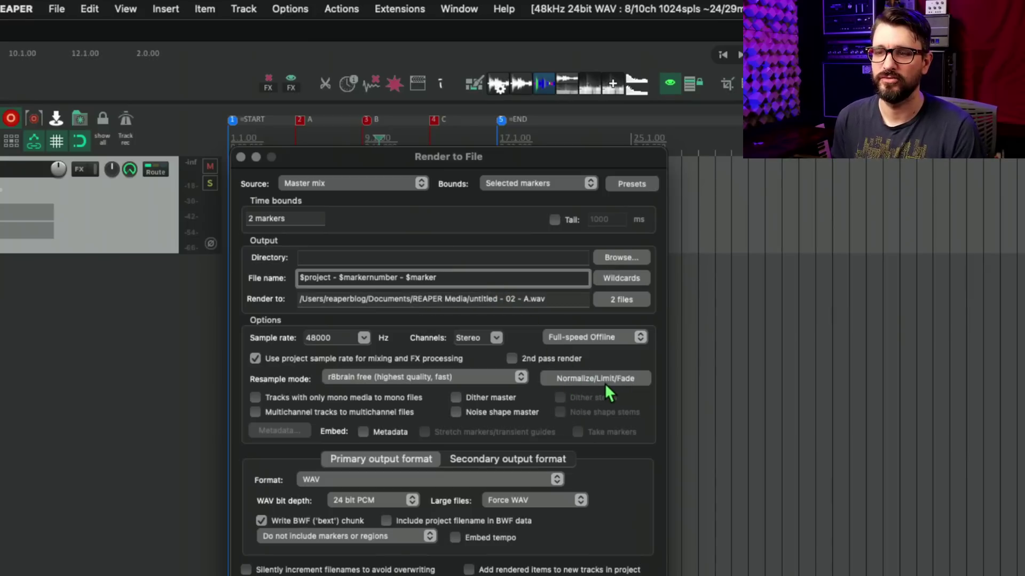
Enable a 25 ms fade-in in the Normalize/Limit/Fade options.
click(604, 383)
drag(614, 403, 531, 218)
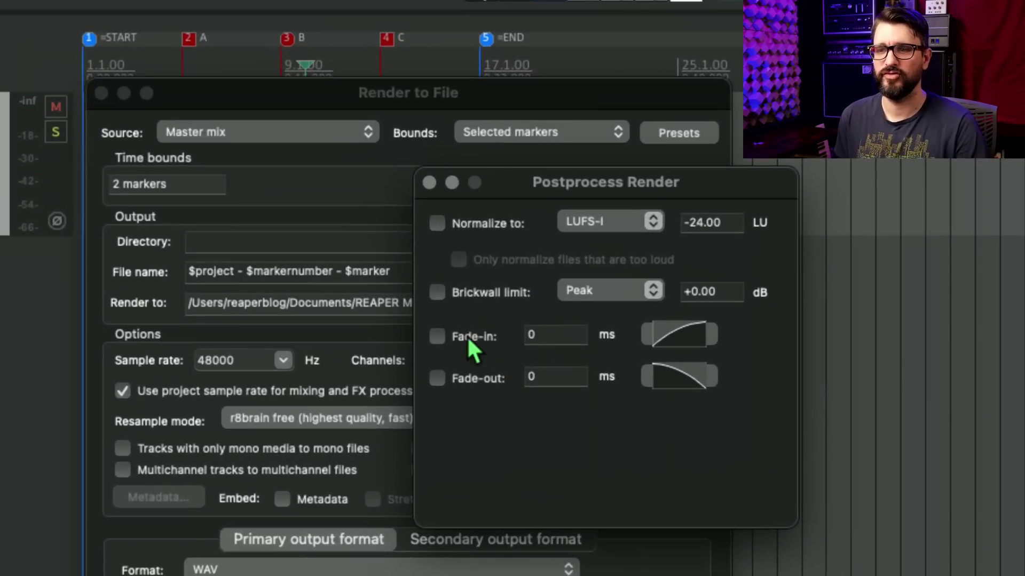
click(473, 331)
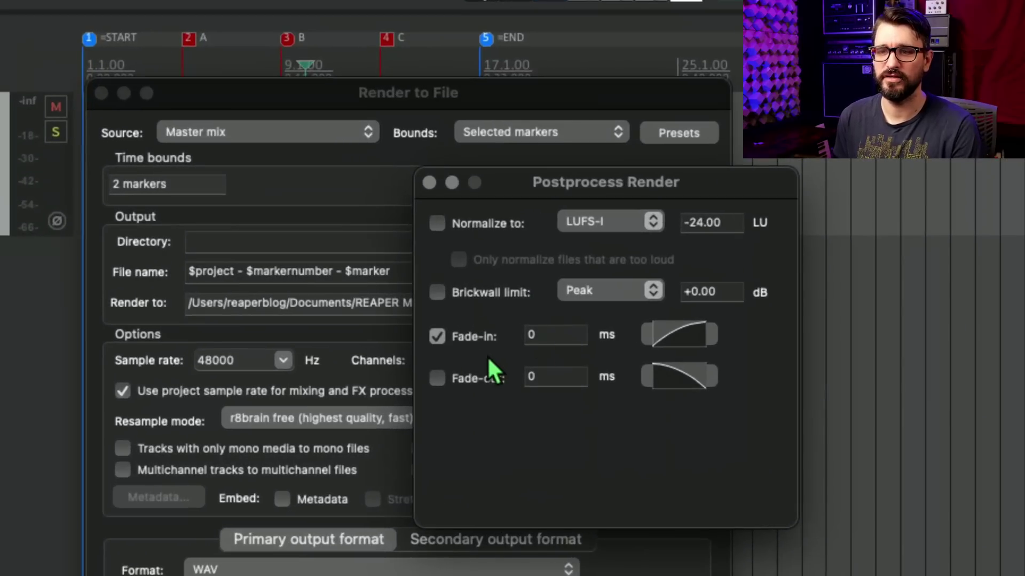
double_click(577, 342)
text(25)
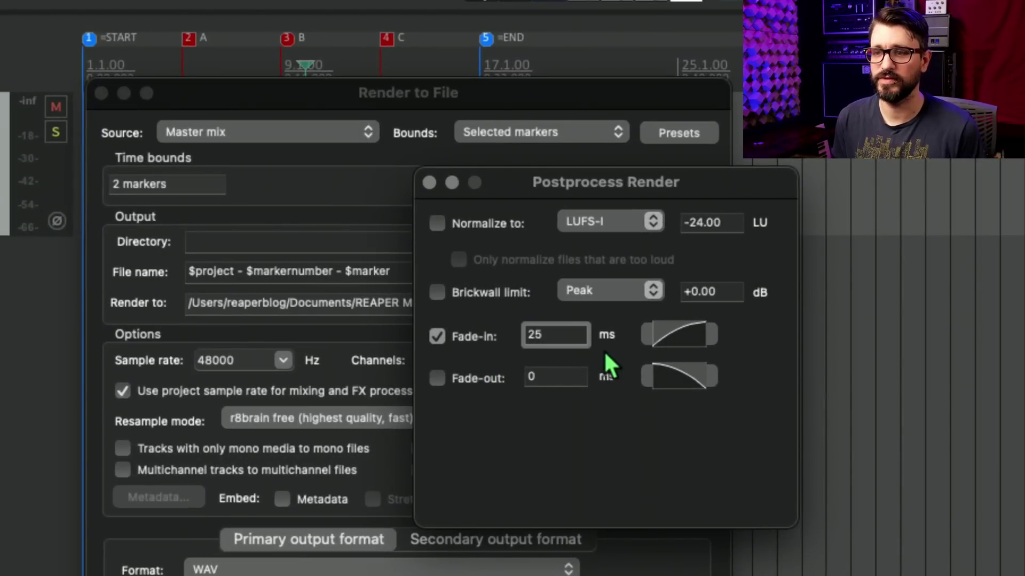
click(684, 332)
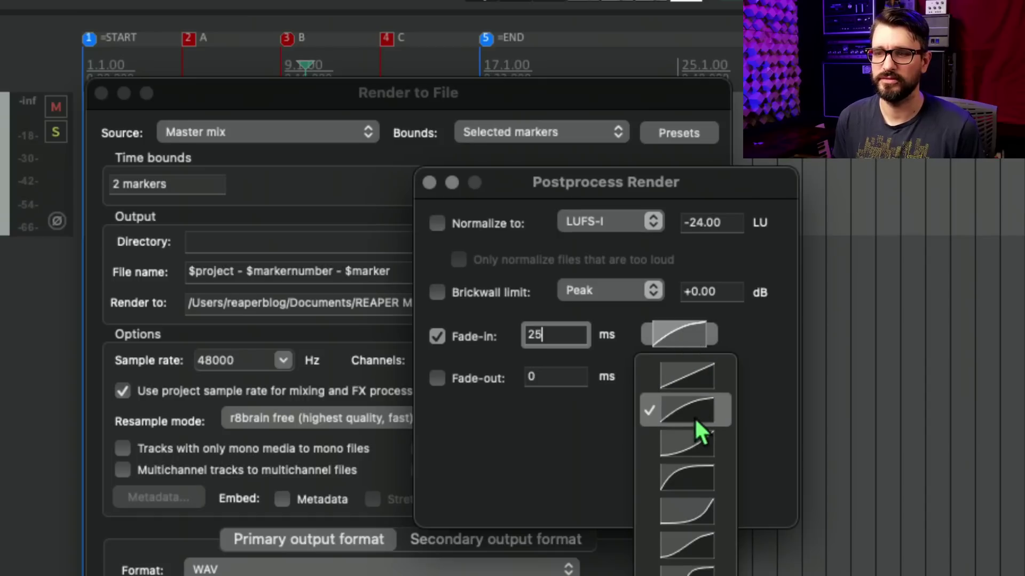
click(620, 408)
Enable a 2000 ms fade-out with an S-shaped curve.
click(466, 377)
key(Tab)
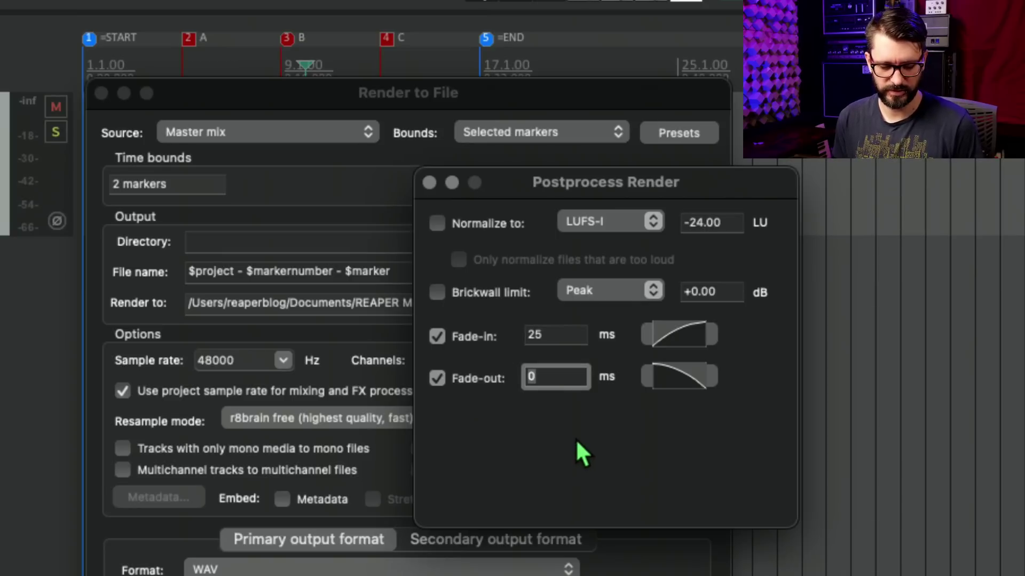
text(2000)
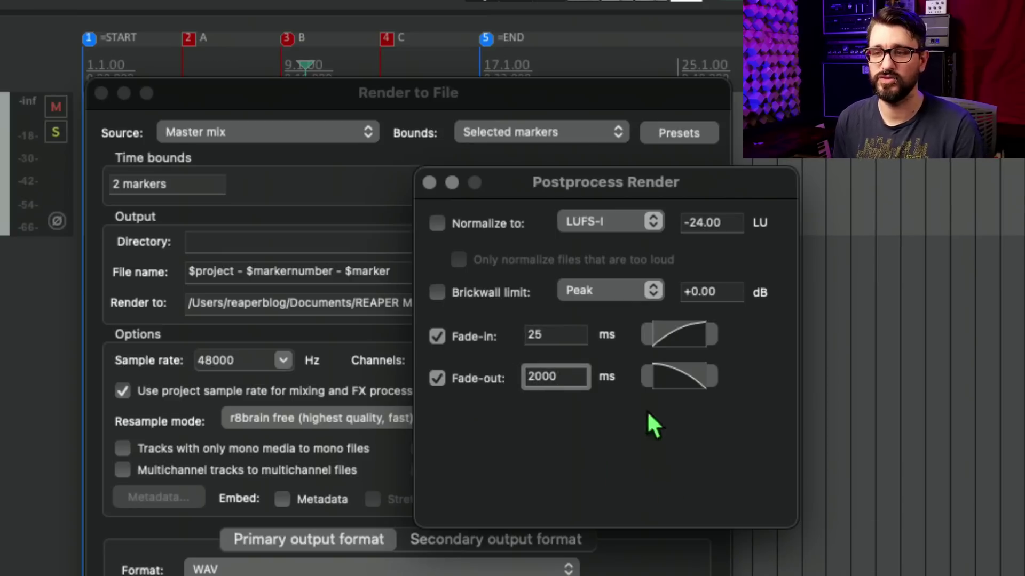
click(662, 378)
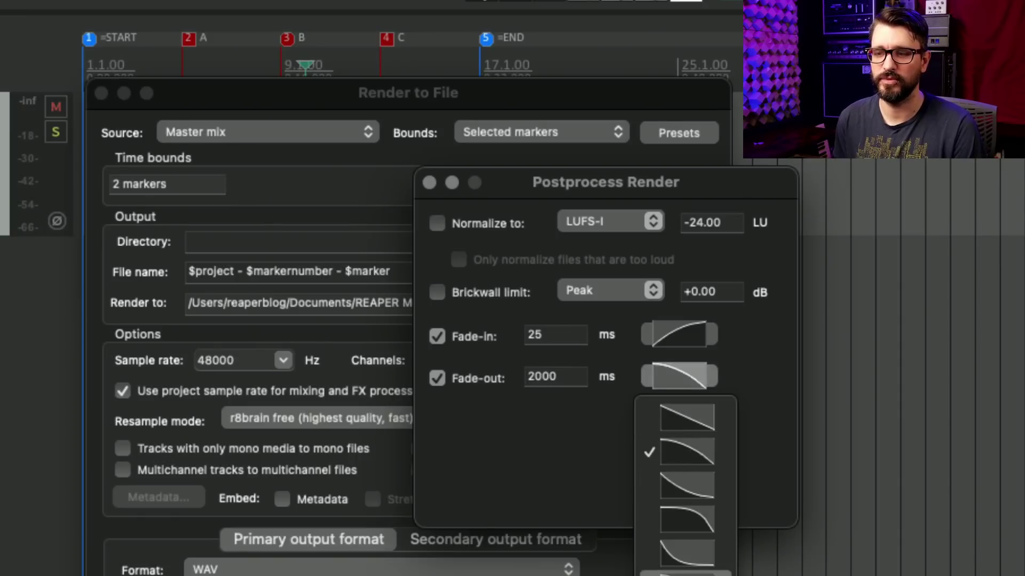
click(686, 574)
drag(518, 184, 492, 215)
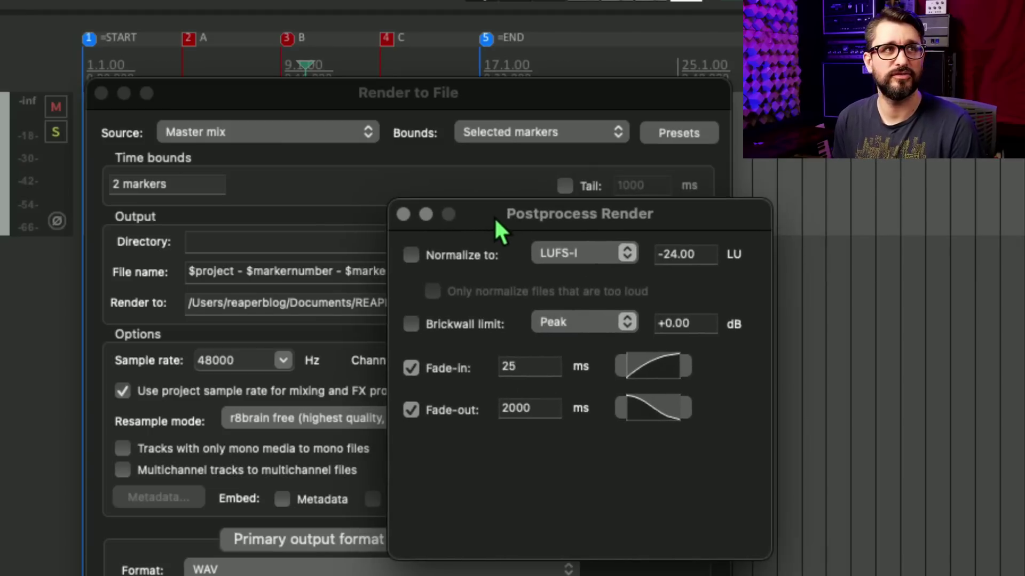
drag(572, 219, 583, 215)
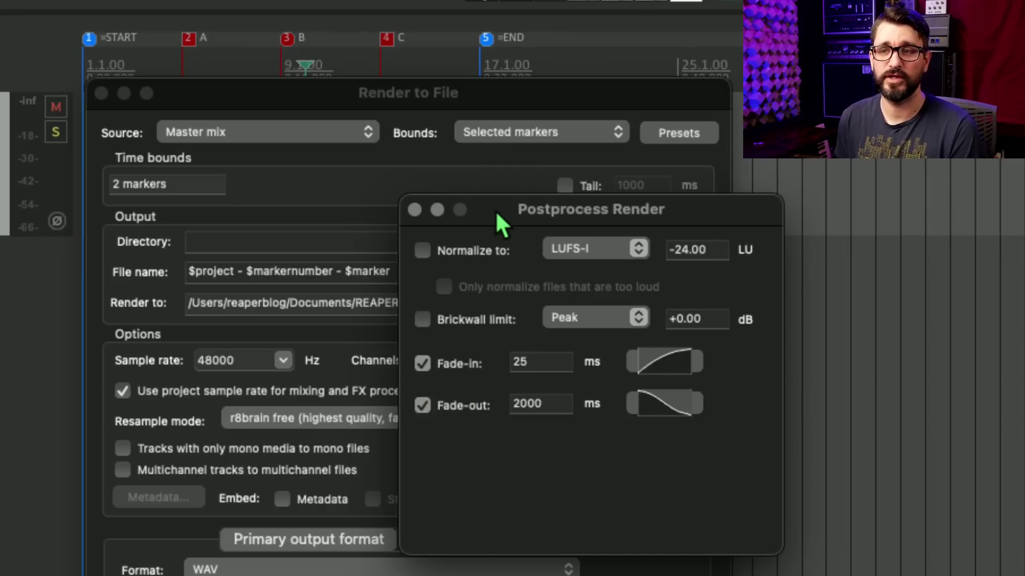
drag(494, 213, 495, 221)
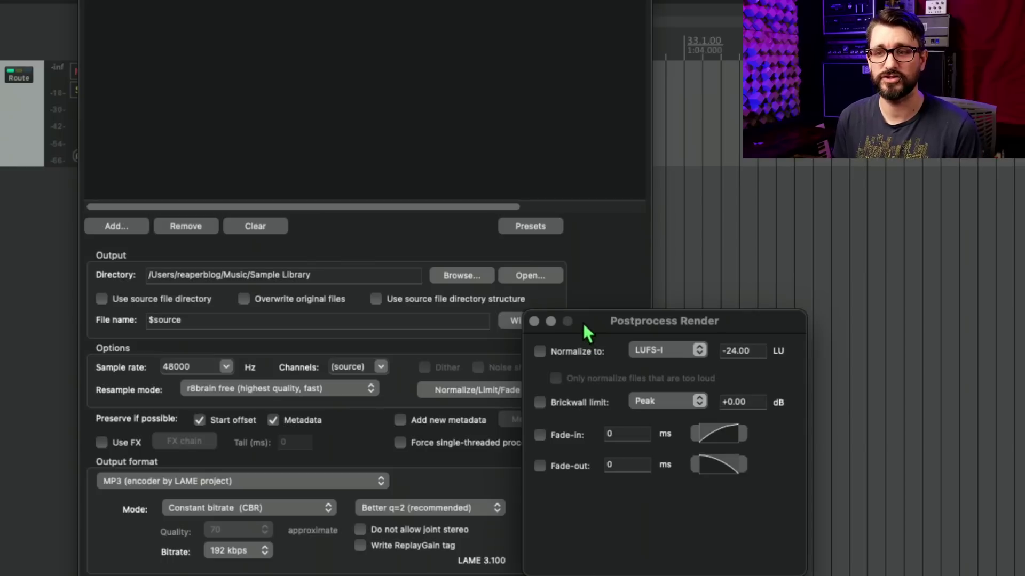
drag(583, 322, 603, 333)
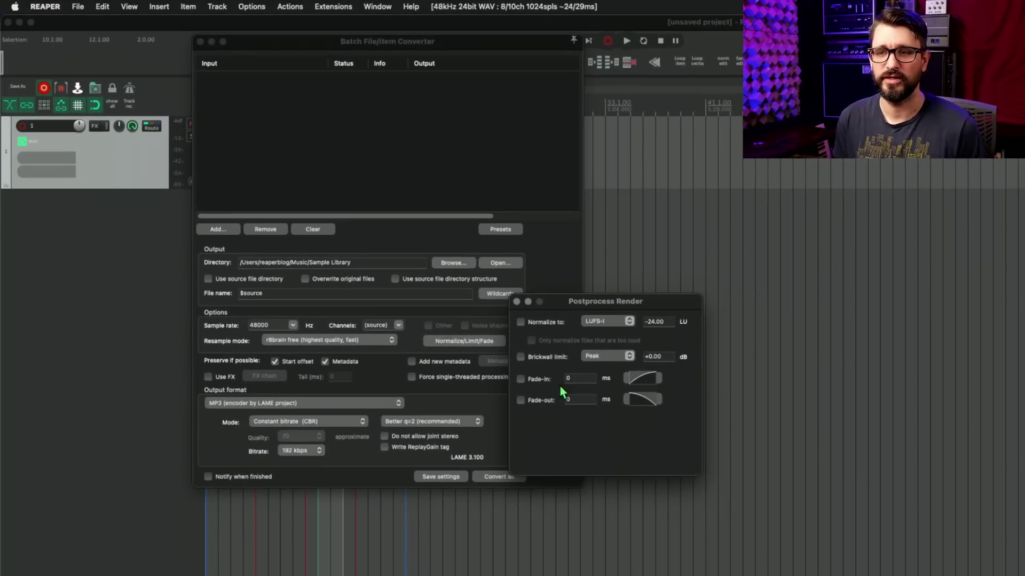
Close the batch converter's postprocess fade options window.
click(517, 301)
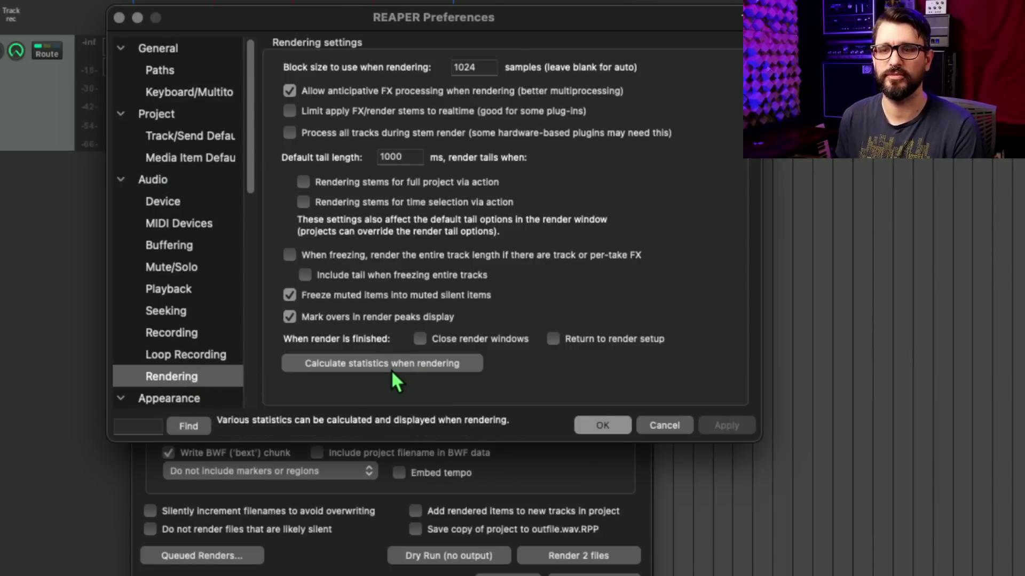
Set render statistics to calculate True peak and LUFS-M/S/I/LRA instead of plain peak or RMS.
click(357, 370)
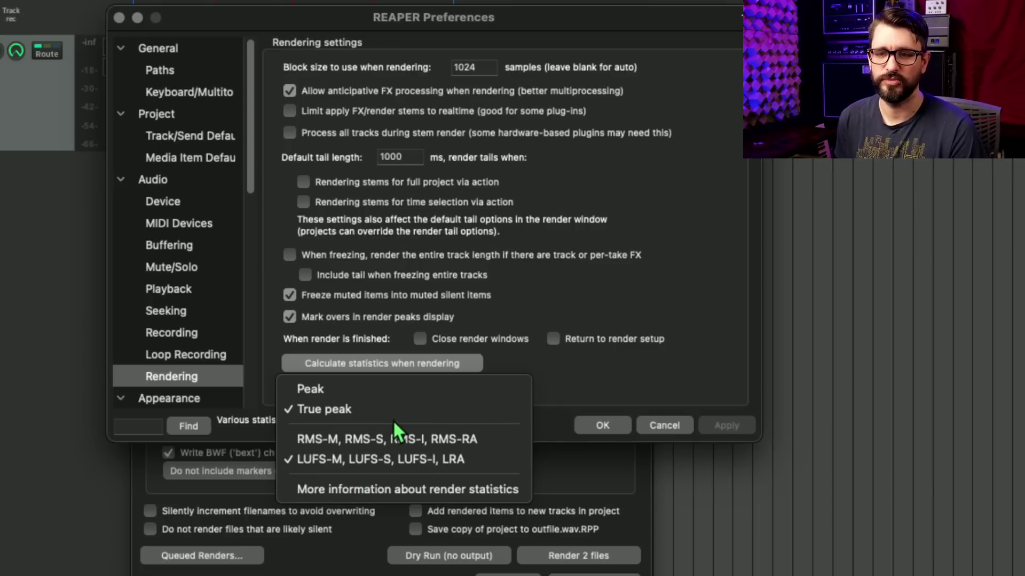
click(402, 441)
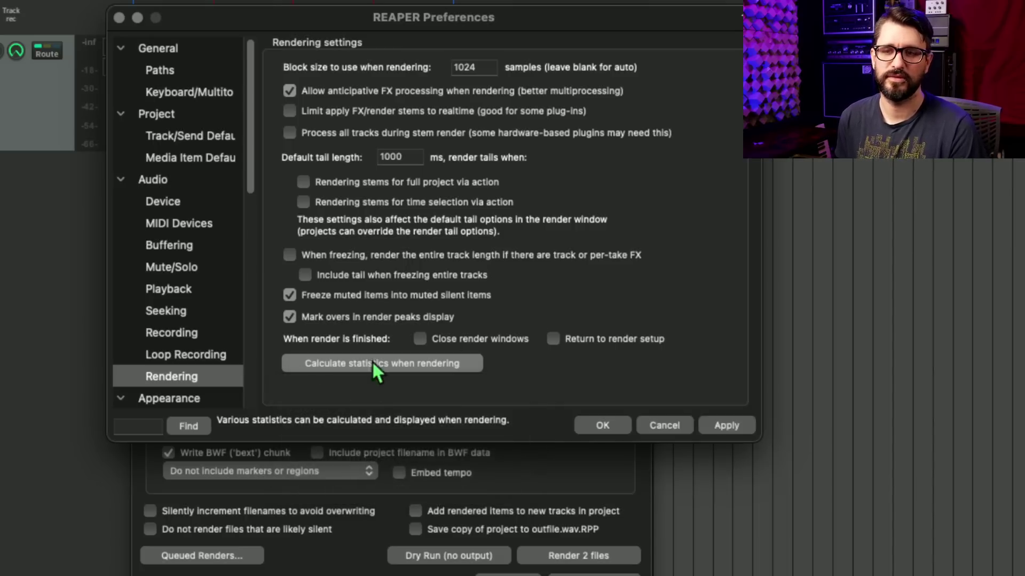
click(372, 361)
click(377, 458)
click(379, 361)
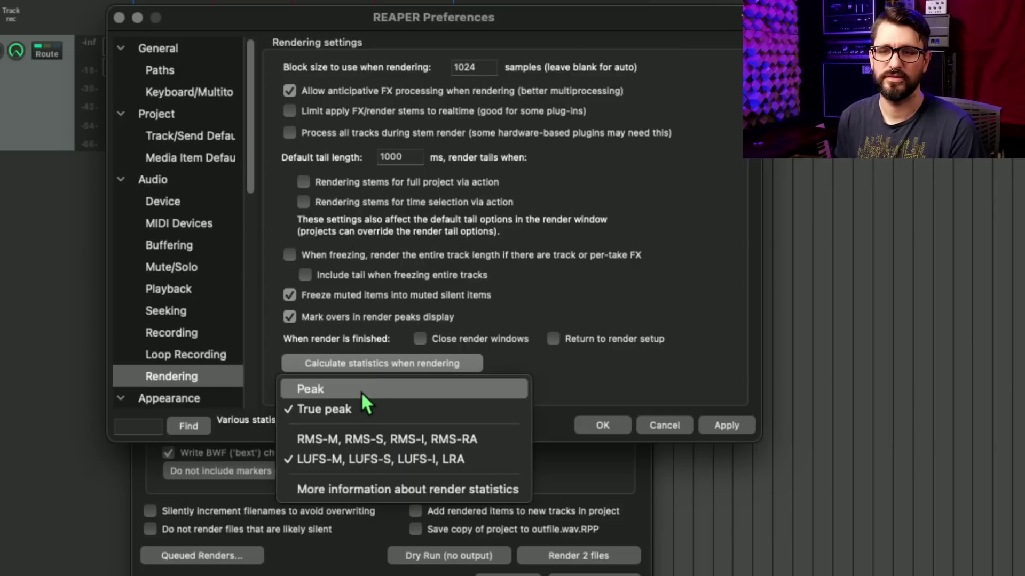
click(373, 363)
click(372, 363)
click(367, 407)
click(380, 363)
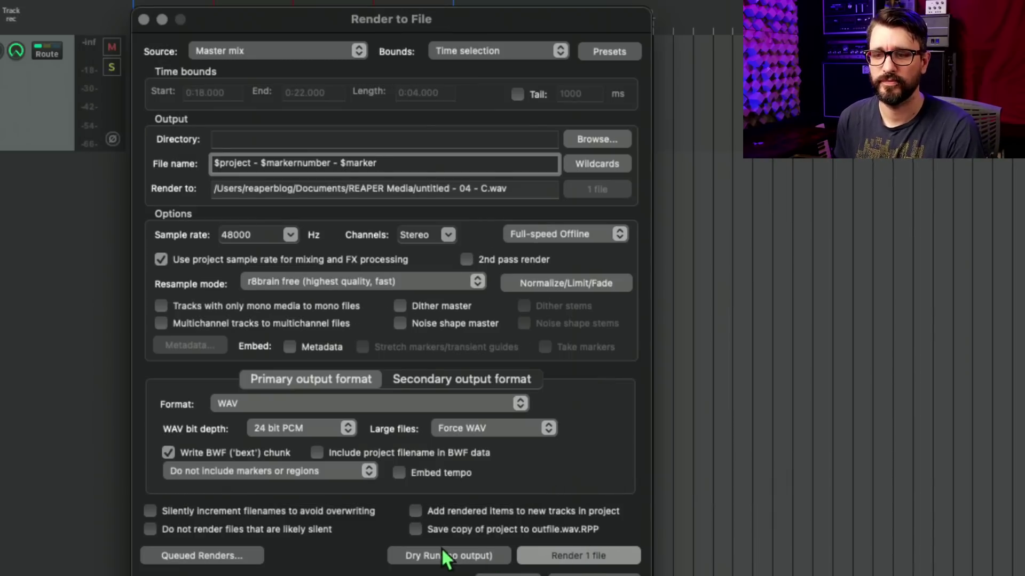
Do a Dry Run render with no output, then view its statistics charts in the browser with file paths hidden.
click(433, 560)
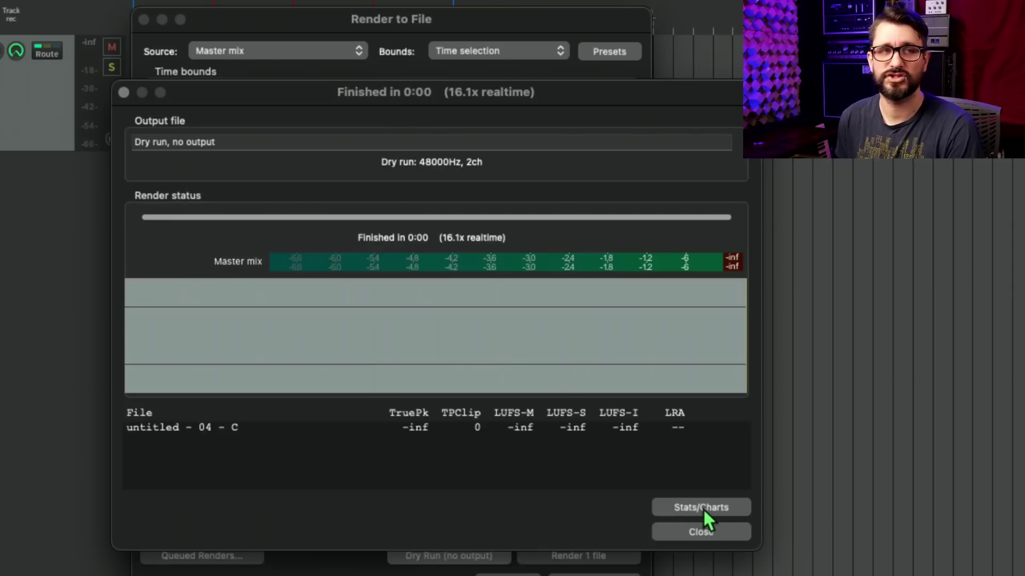
click(703, 508)
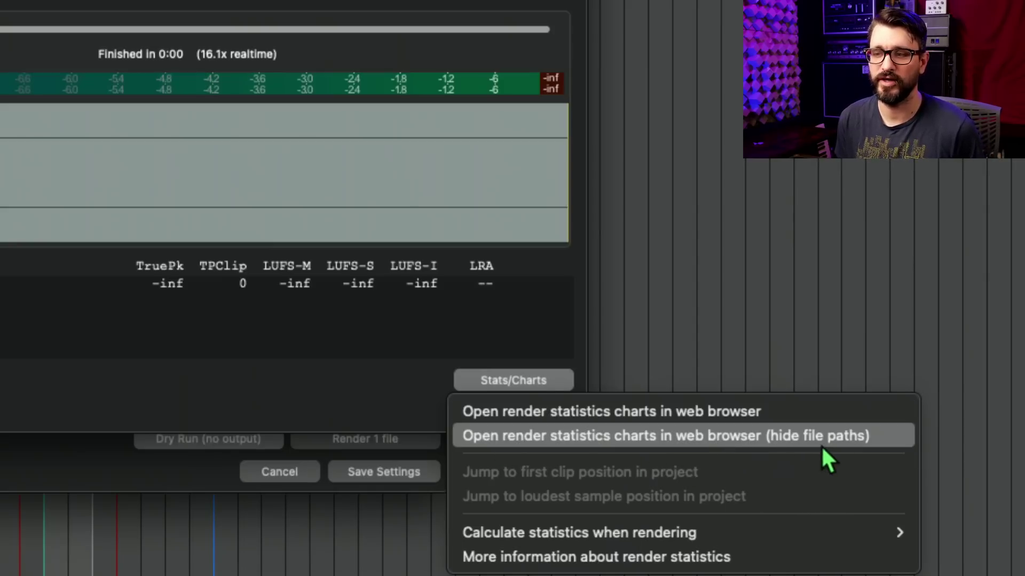
click(764, 440)
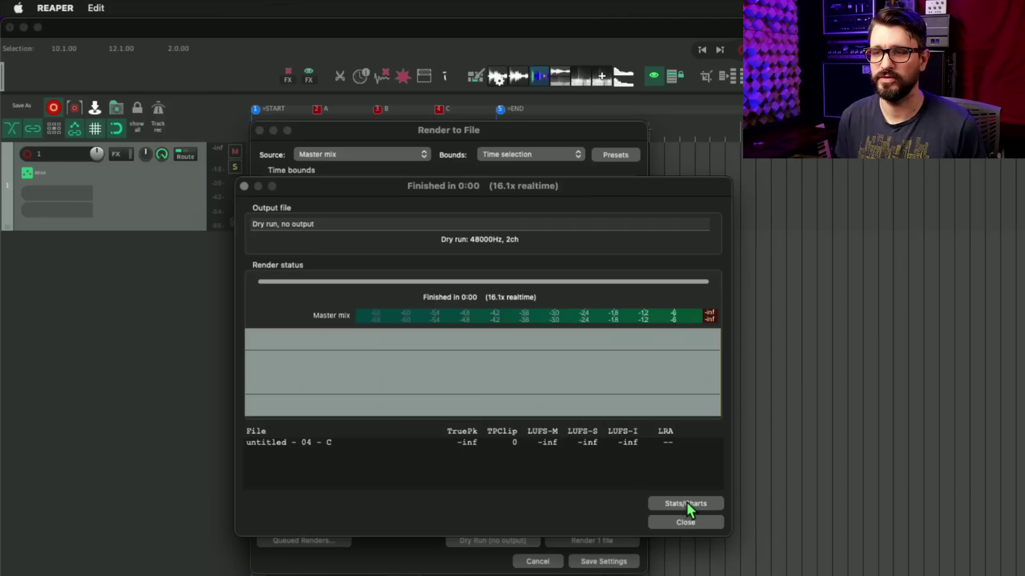
Reopen the statistics charts with the render path included, select the path line, and return to REAPER.
click(685, 503)
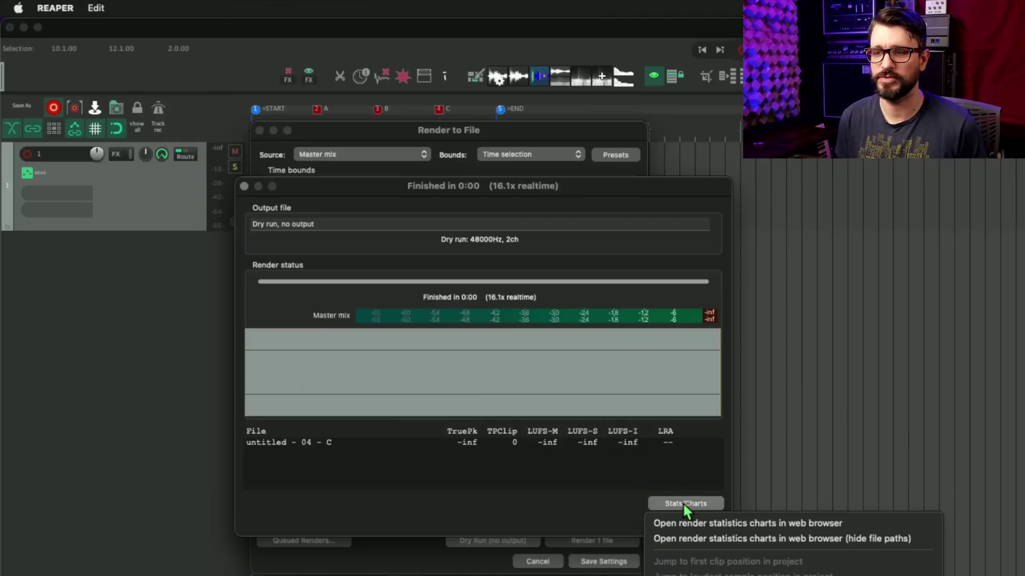
click(770, 524)
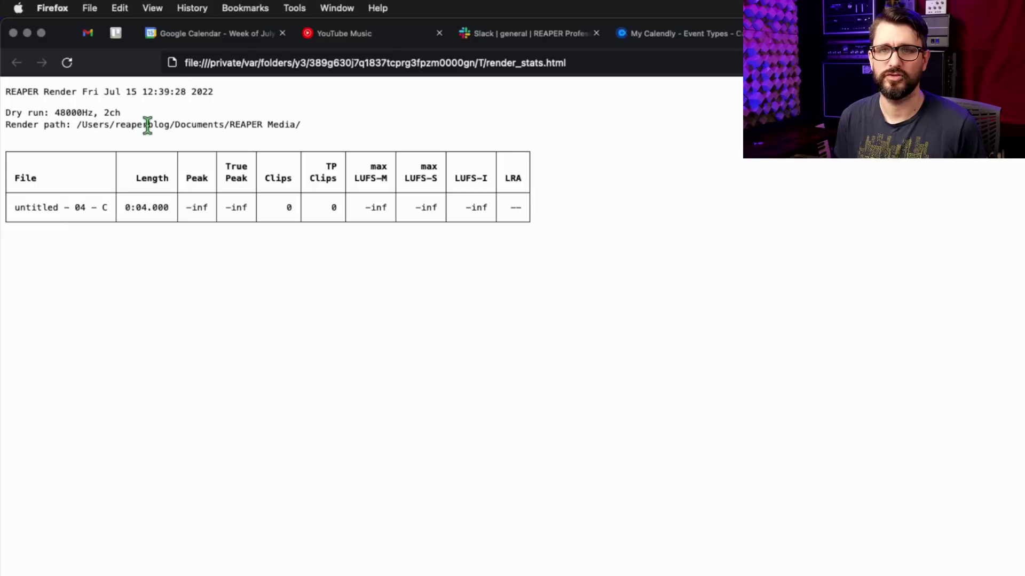
triple_click(84, 127)
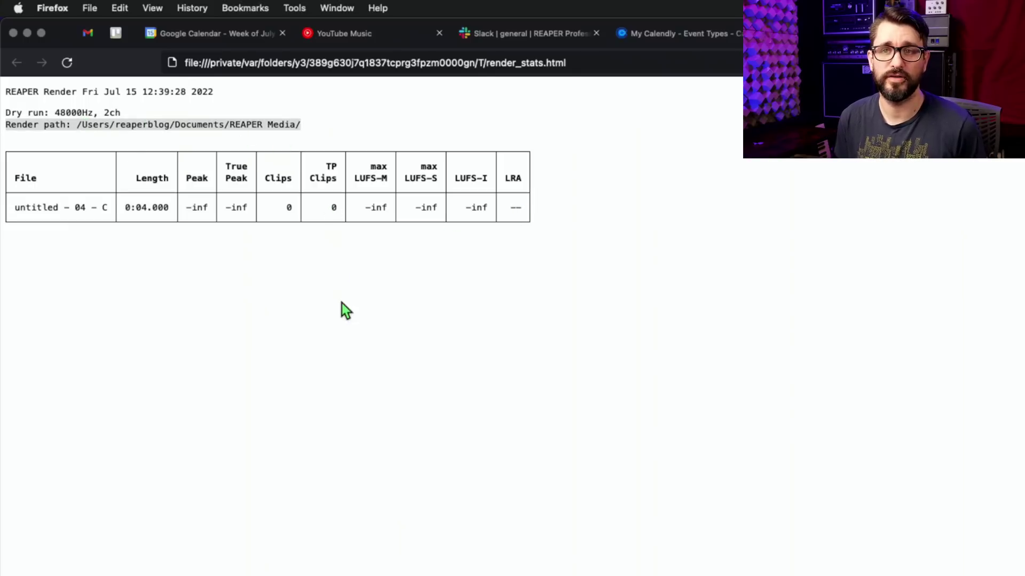
click(309, 320)
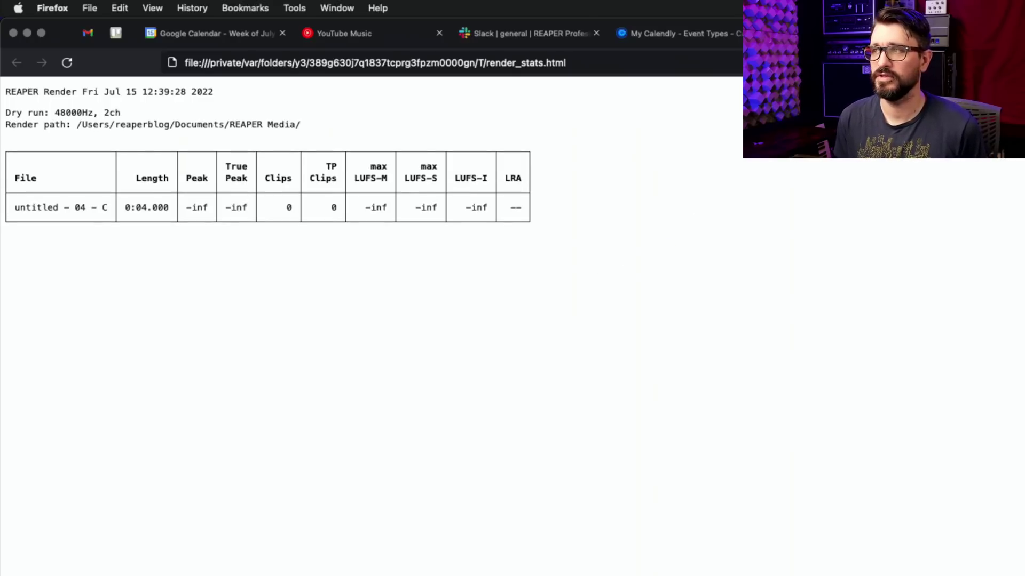
key(super+Tab)
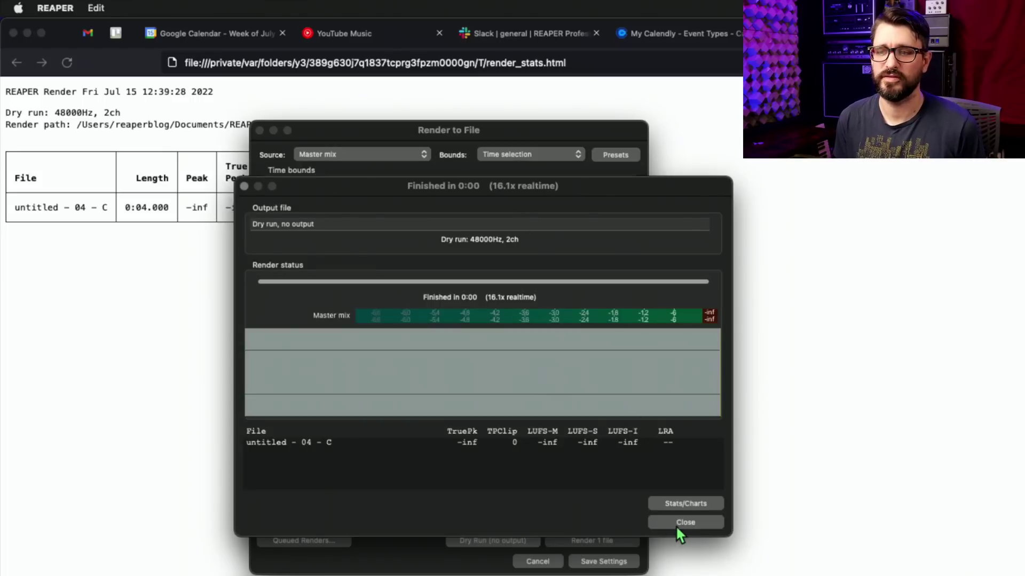
Close the render windows and set the project notes title '6.64 update render test', author 'REAPER blog'.
click(685, 522)
click(537, 562)
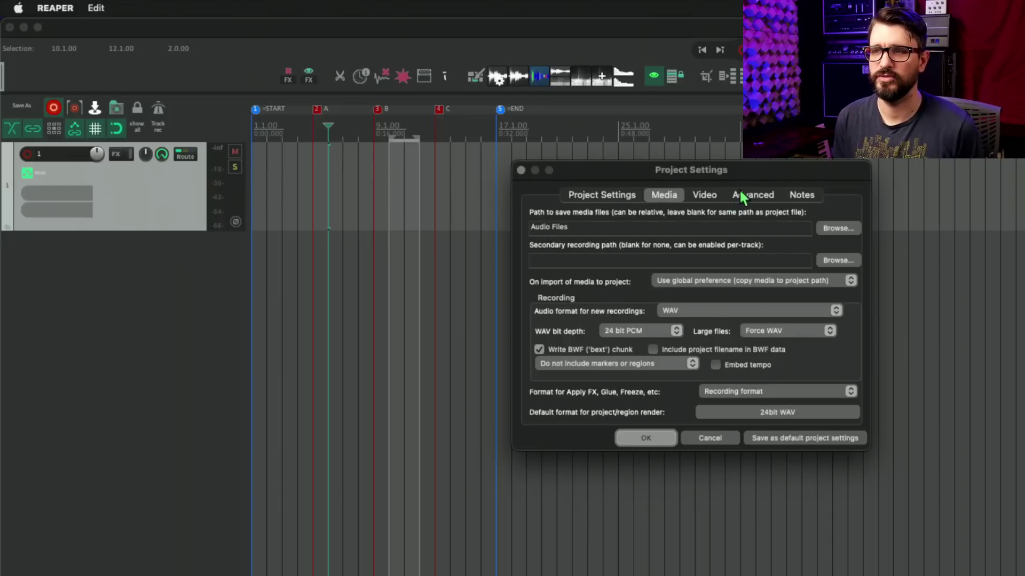
click(794, 205)
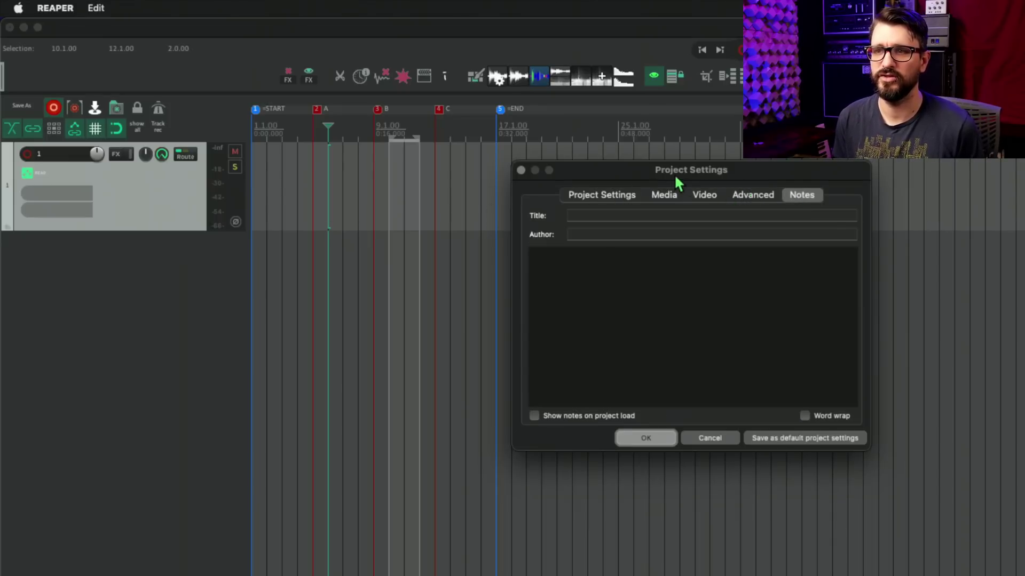
drag(674, 174, 447, 174)
click(363, 218)
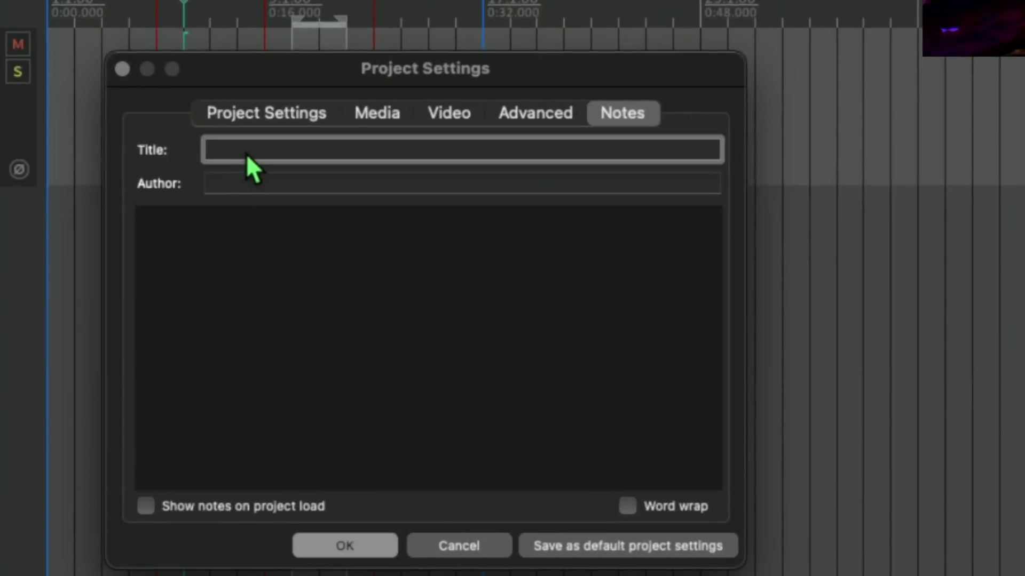
text(6.64 update render test)
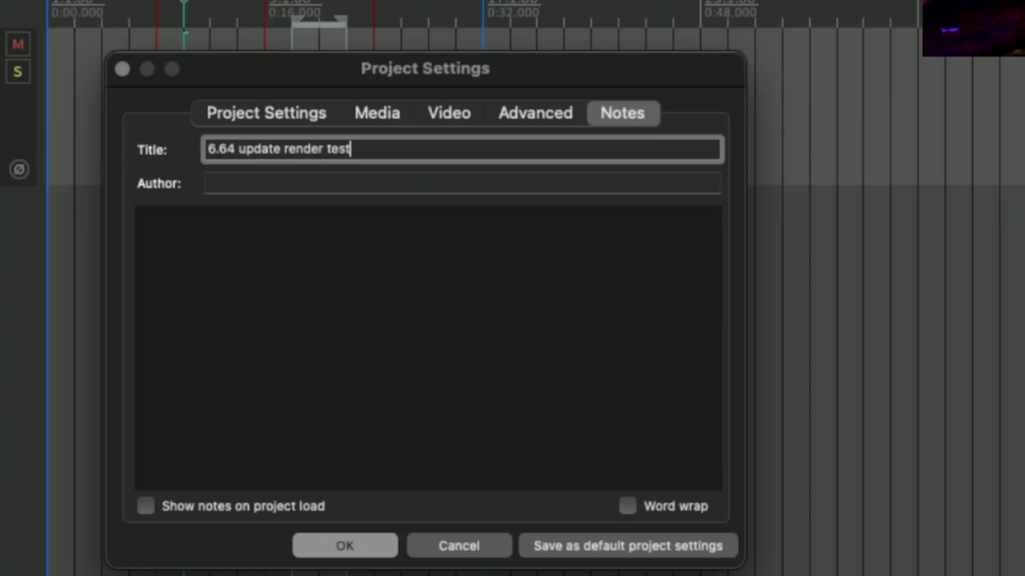
key(Tab)
text(REAPER b)
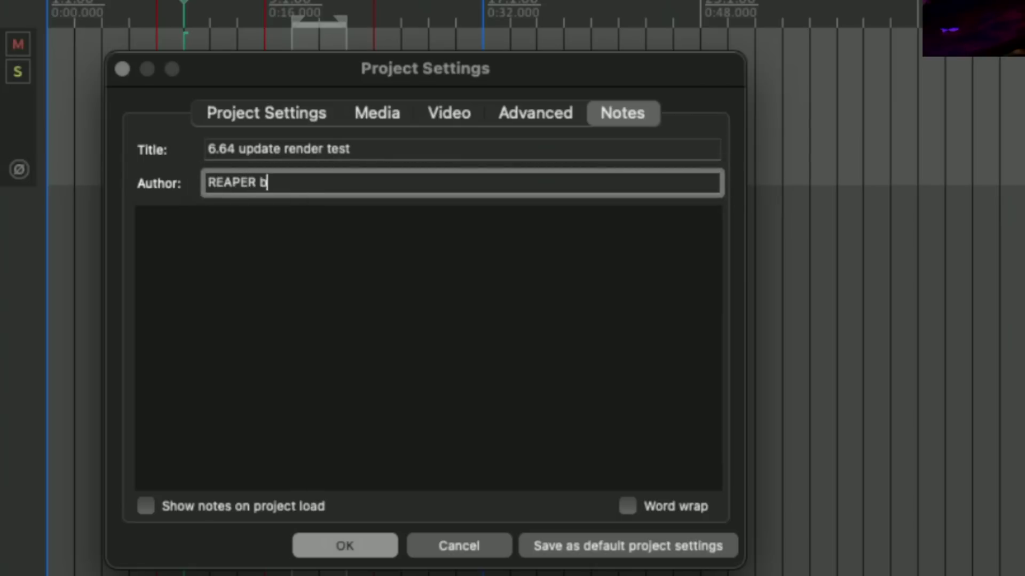
text(log)
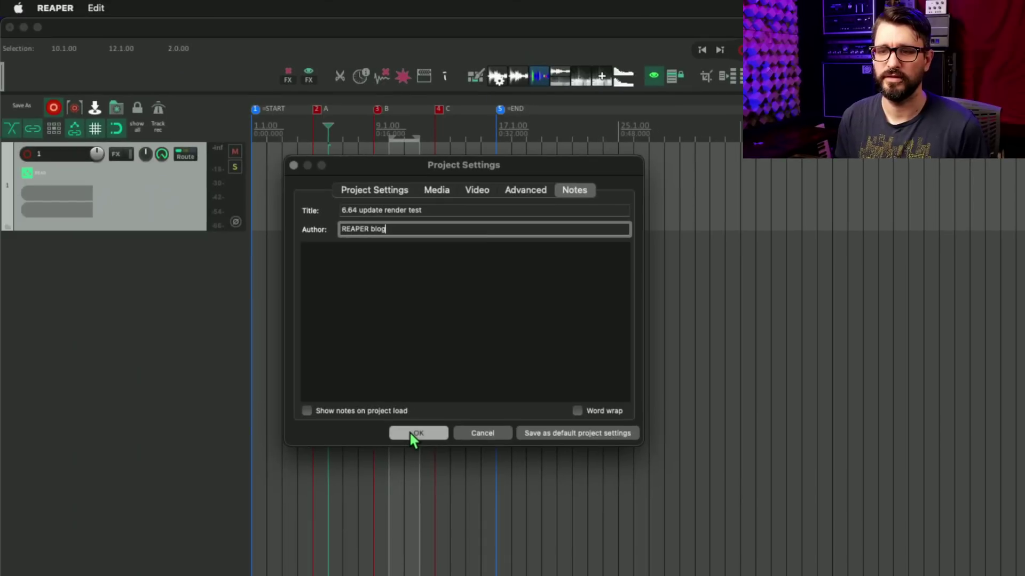
click(345, 545)
Dry-run render again and view the new statistics charts in the browser with paths hidden.
key(super+alt+r)
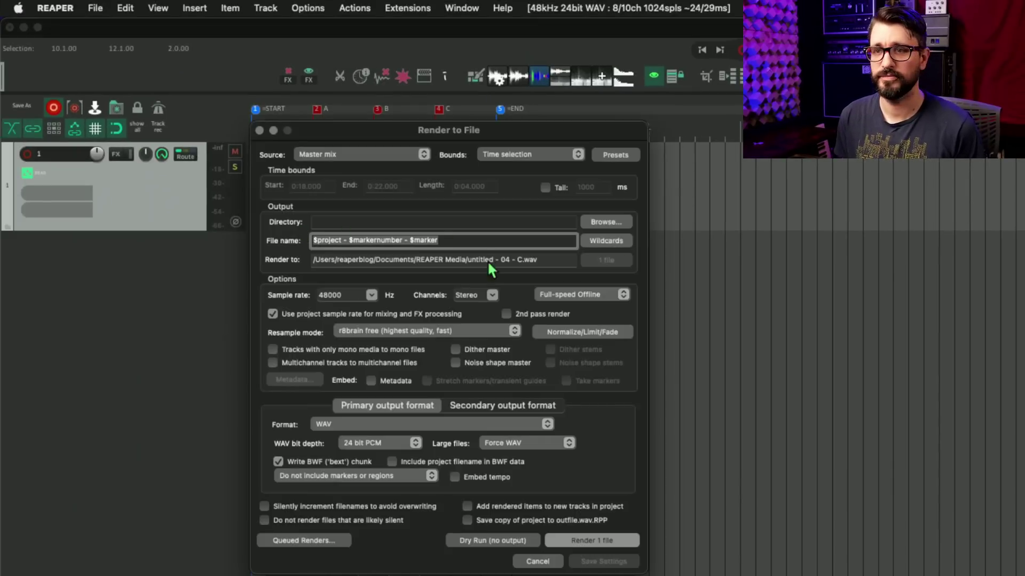
click(504, 541)
click(706, 504)
click(770, 538)
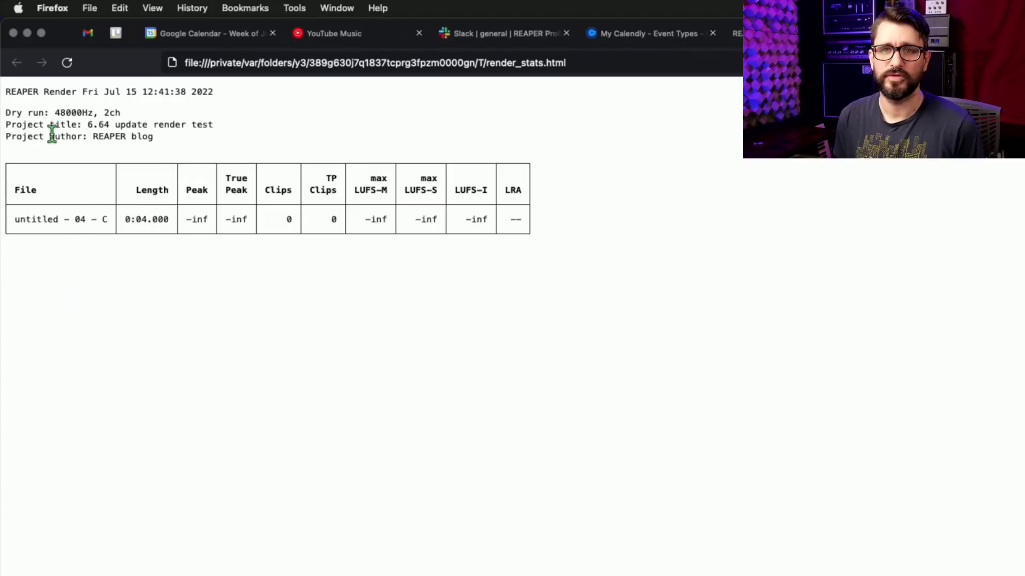
Select the project title and author lines on the render statistics page.
drag(7, 126, 236, 142)
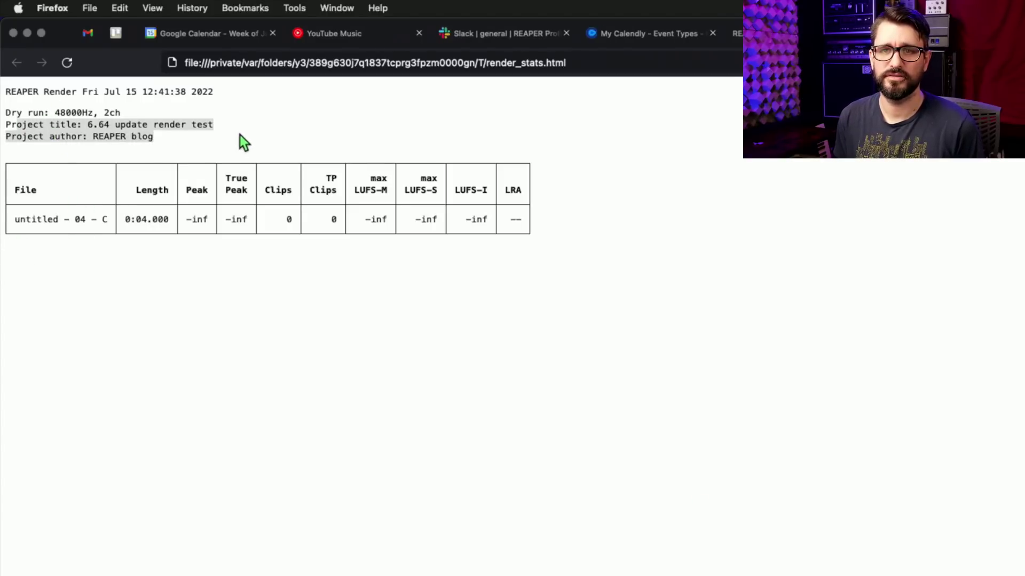
click(60, 140)
drag(171, 140, 4, 117)
click(116, 158)
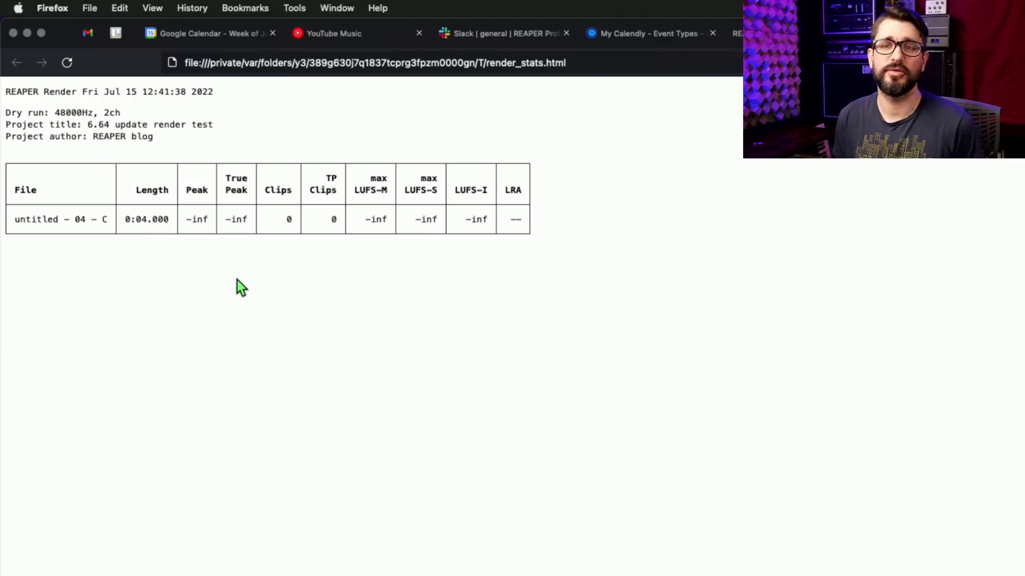
Set up saving the page to the Downloads folder as REAPER Render.html.
key(super+o)
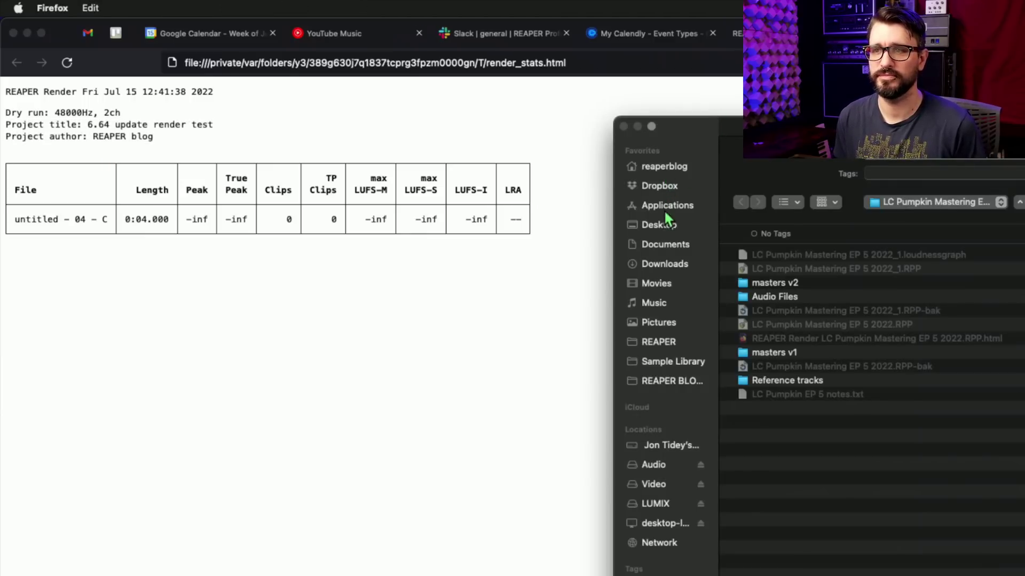
click(667, 265)
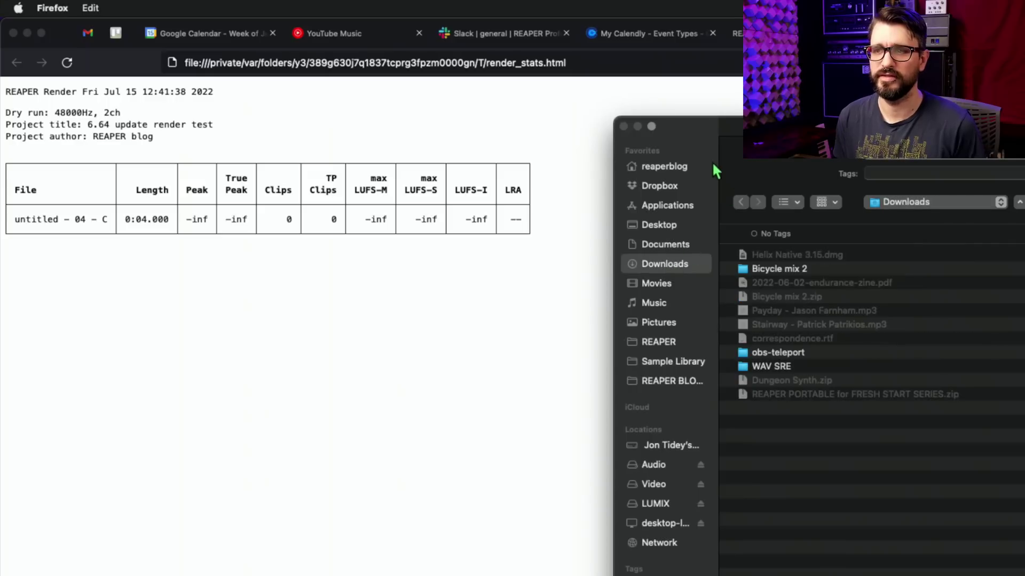
drag(785, 127, 412, 108)
click(604, 131)
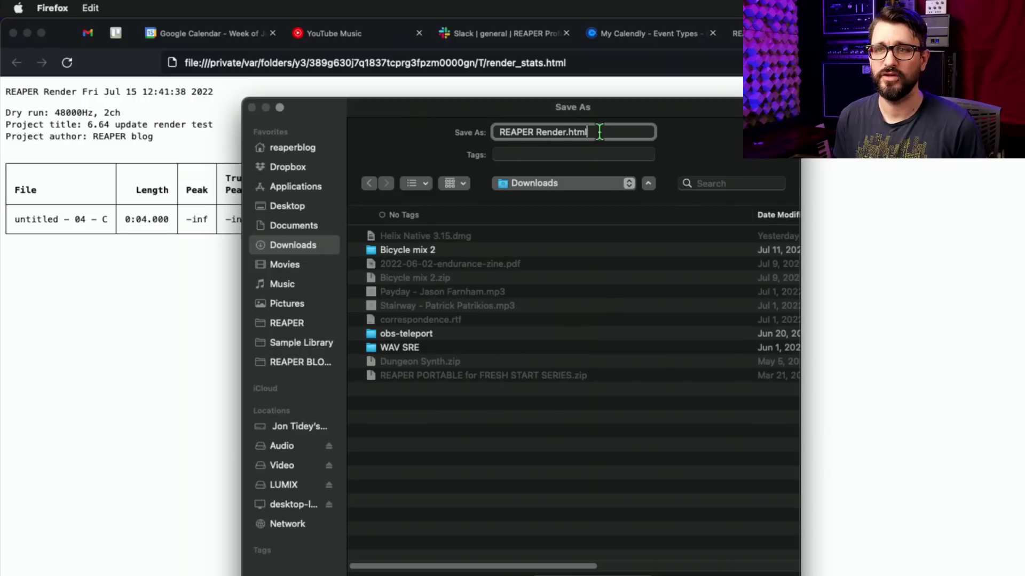
double_click(574, 132)
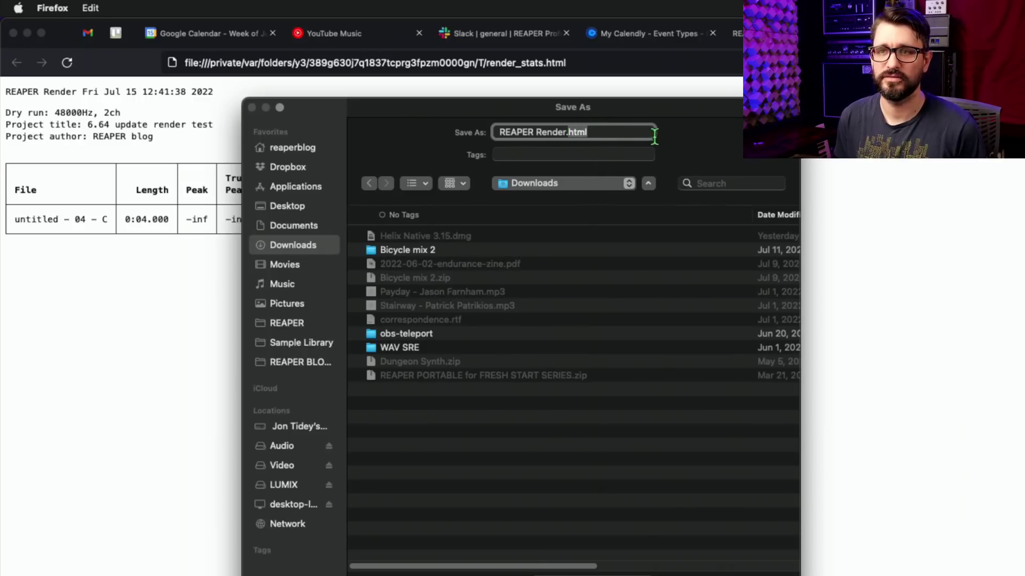
click(598, 134)
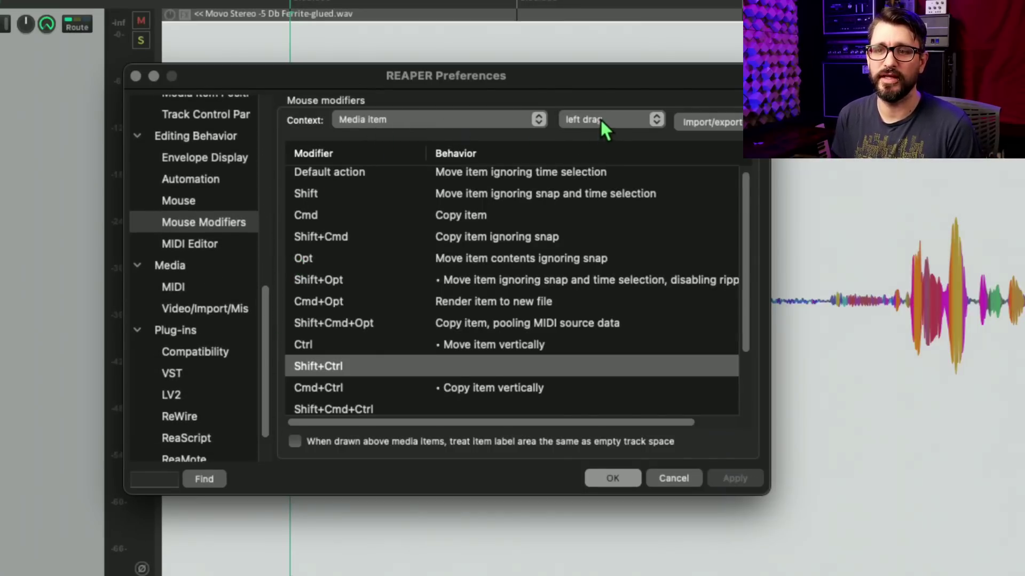
Map Shift+Ctrl left drag on media items to 'Add spectral edit to all channels' and apply.
scroll(467, 367, down, 1)
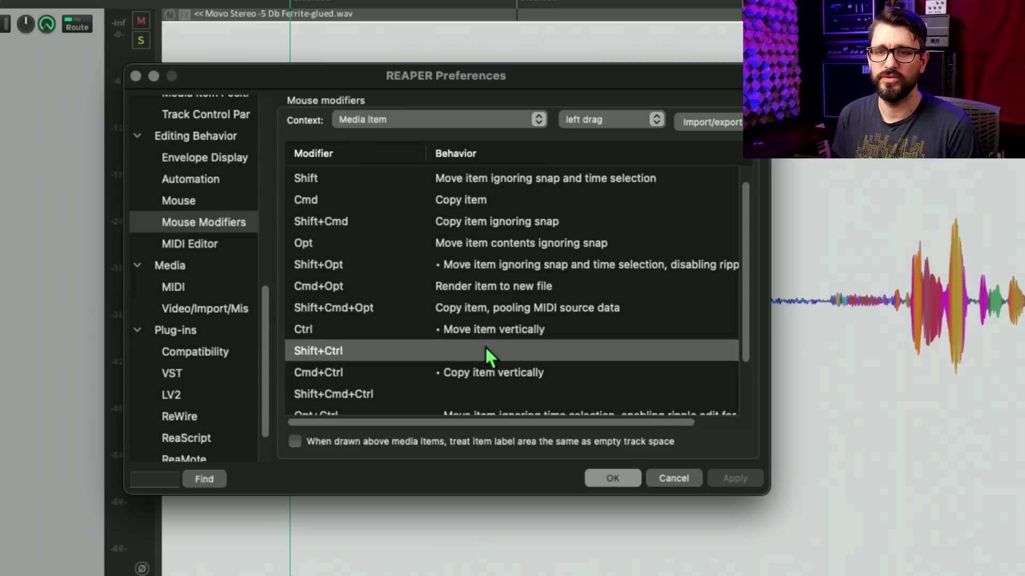
double_click(482, 353)
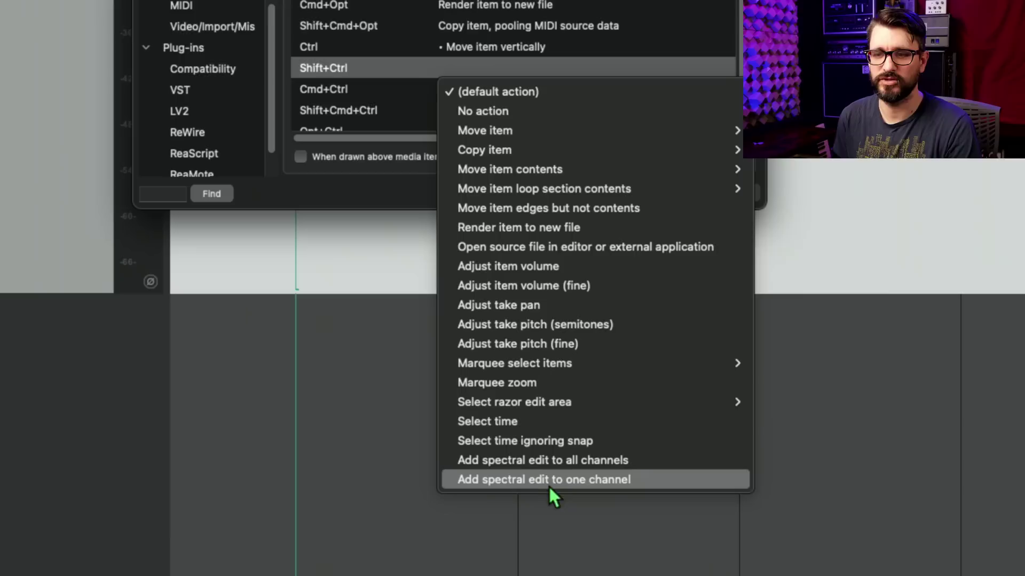
click(627, 464)
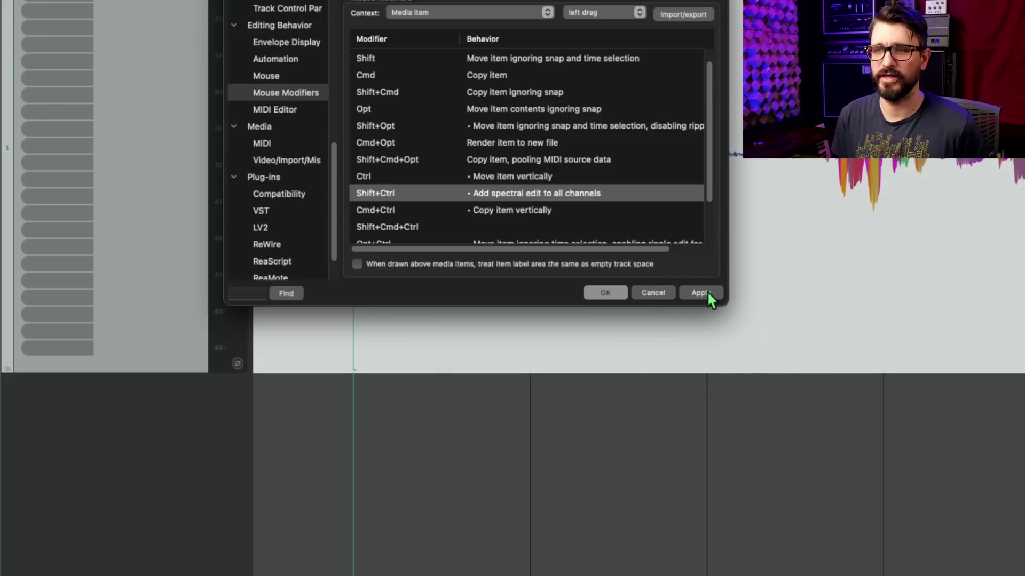
key(Return)
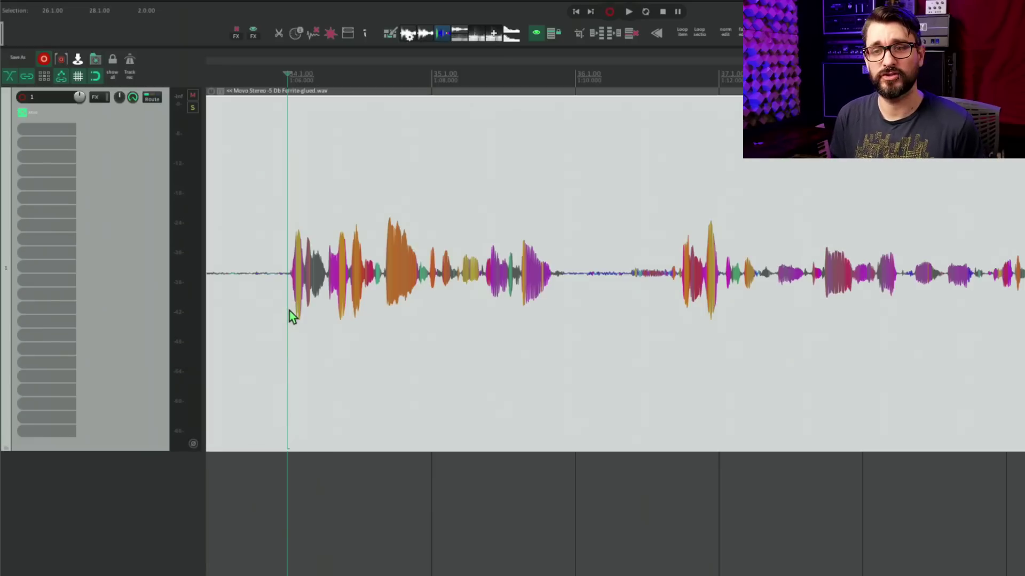
Draw a spectral edit region and confine it to the low band, about 0–2000 Hz.
drag(288, 311, 580, 445)
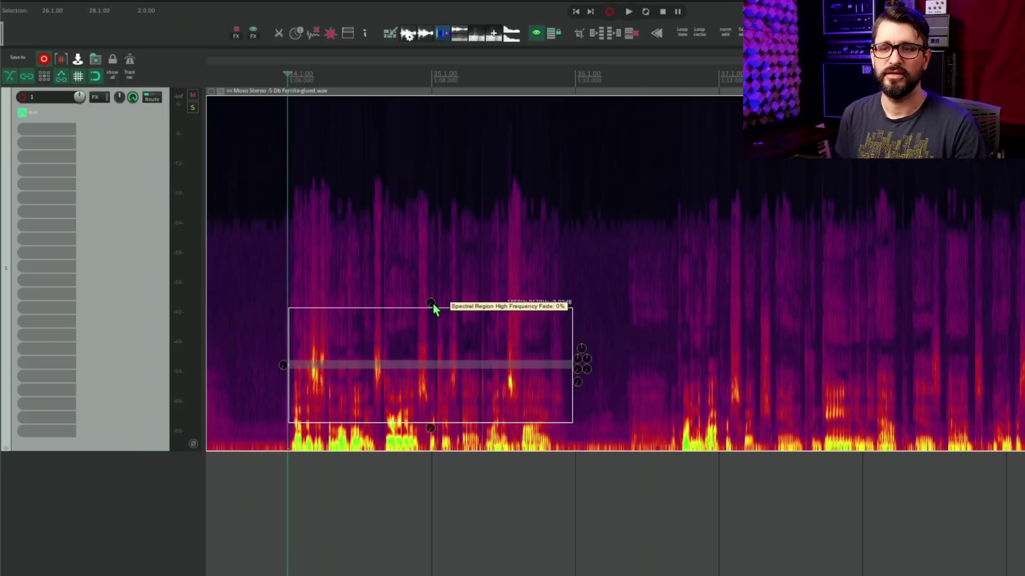
drag(431, 307, 421, 138)
drag(430, 424, 433, 340)
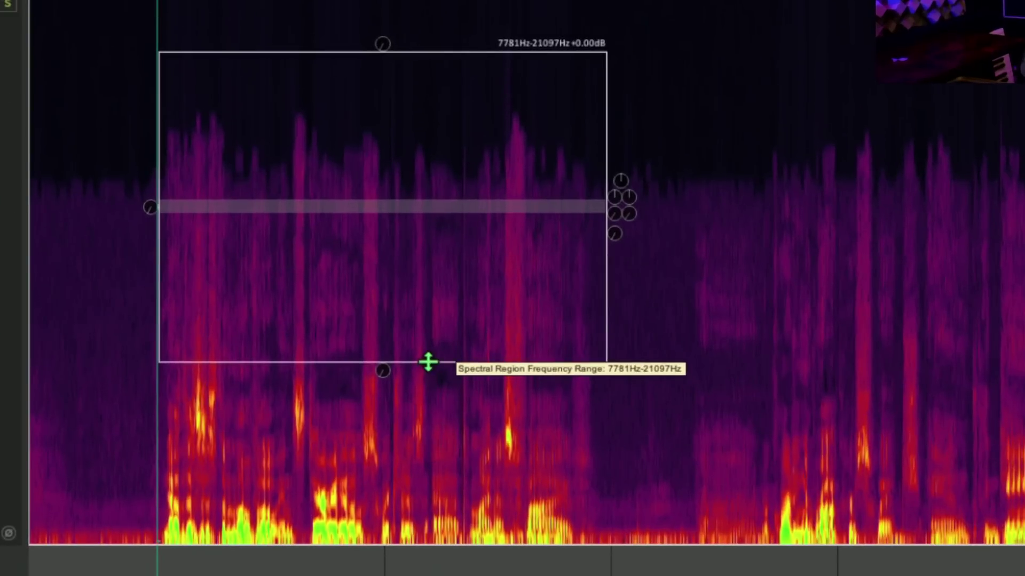
drag(427, 362, 428, 543)
drag(409, 50, 434, 508)
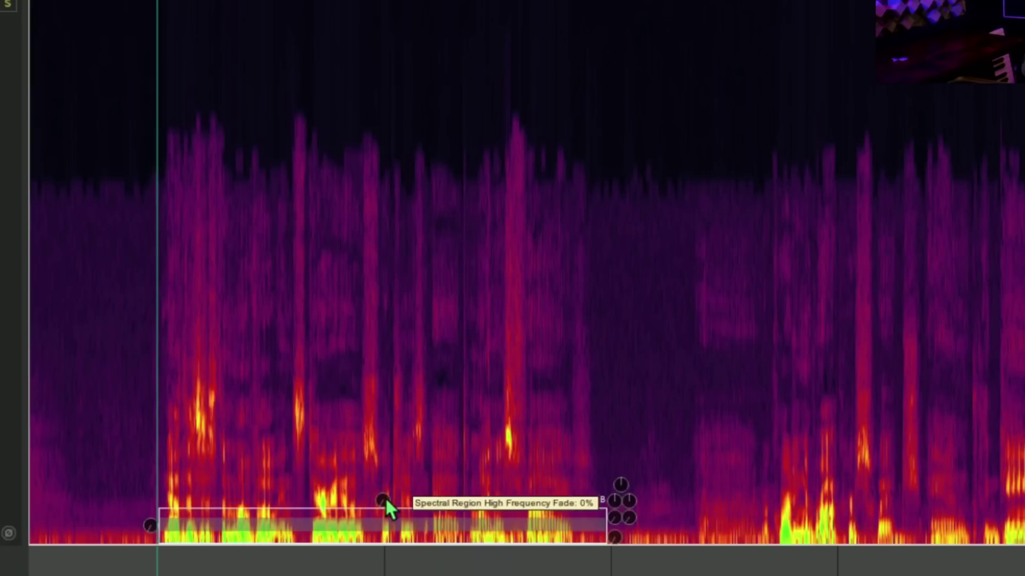
Fade the region's upper frequency edge and set its gain cut to -17.75 dB.
drag(385, 499, 418, 384)
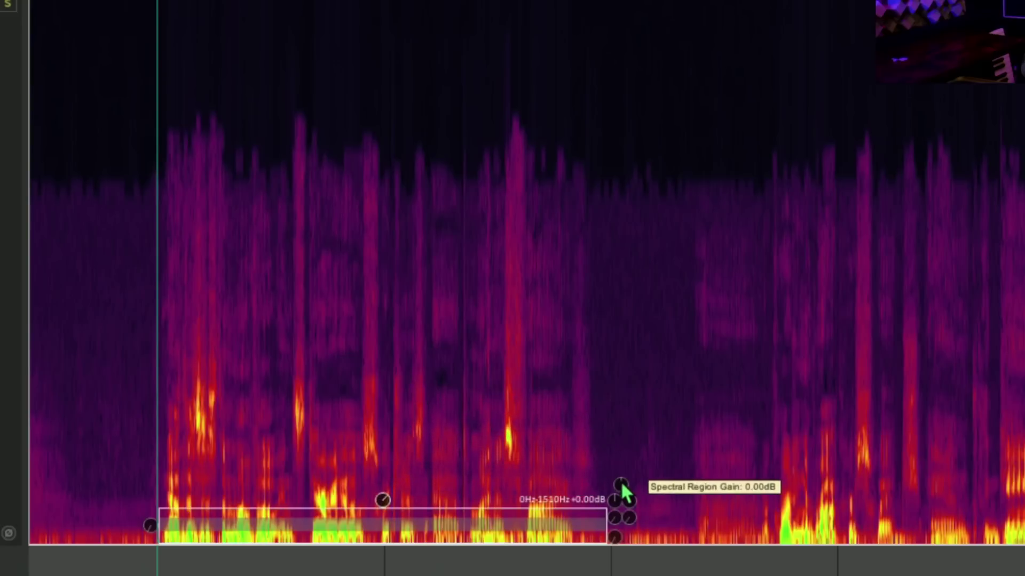
scroll(622, 487, down, 1)
drag(623, 486, 634, 552)
drag(432, 509, 418, 483)
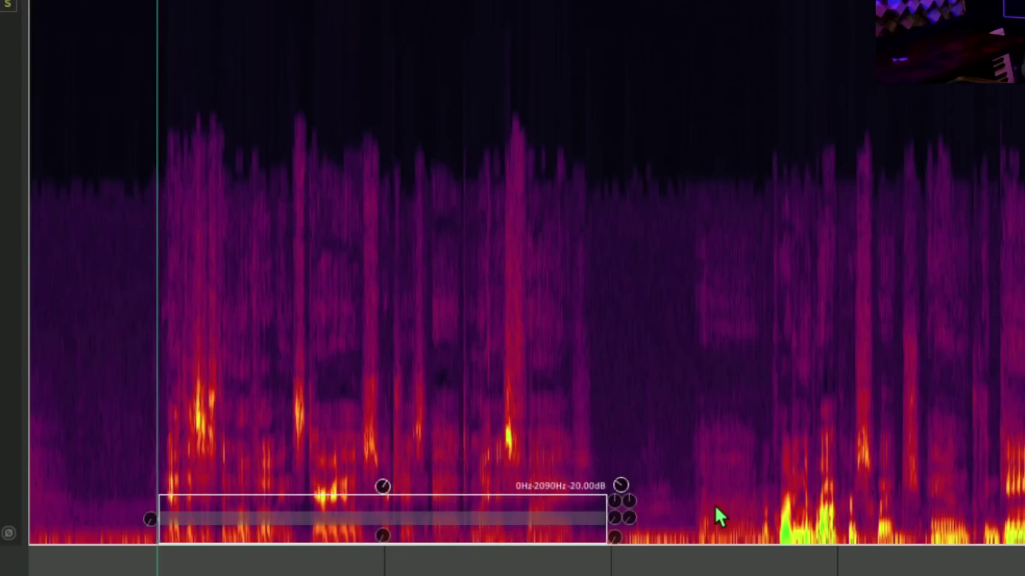
drag(621, 485, 631, 511)
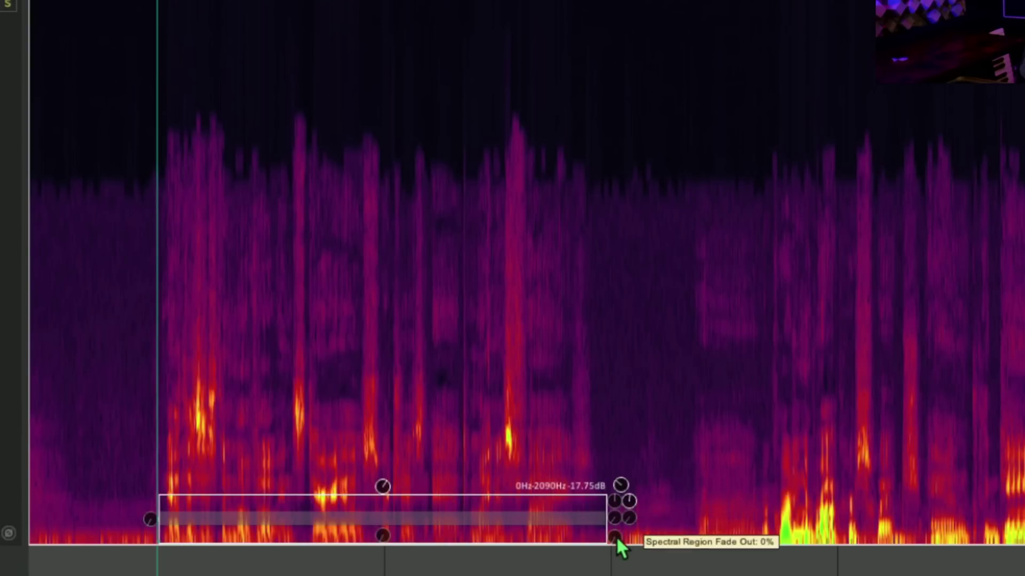
Add fade-in and fade-out to the region and draw a curved, sloping top contour.
drag(616, 536, 622, 447)
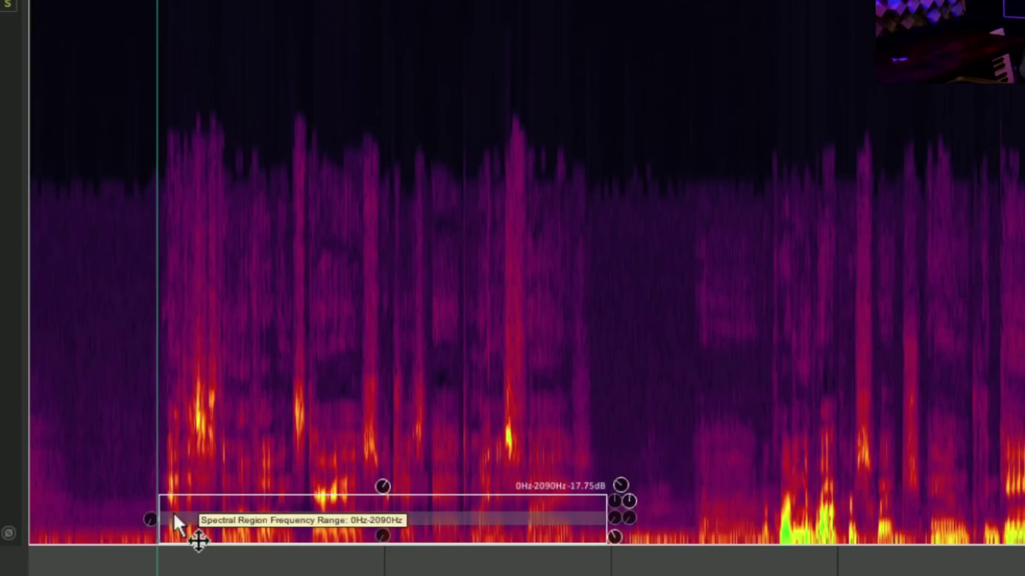
drag(153, 517, 171, 457)
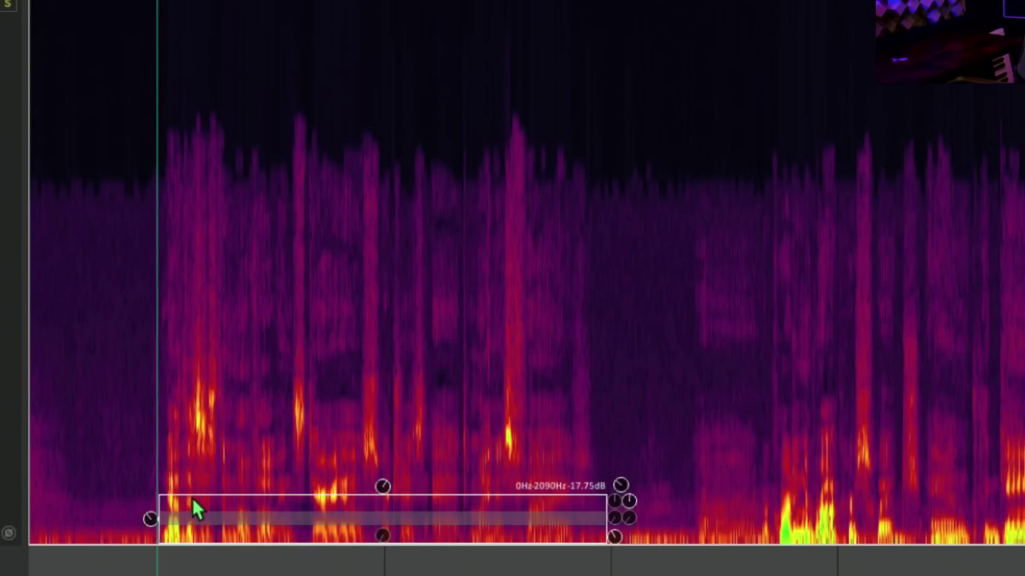
drag(202, 486, 160, 550)
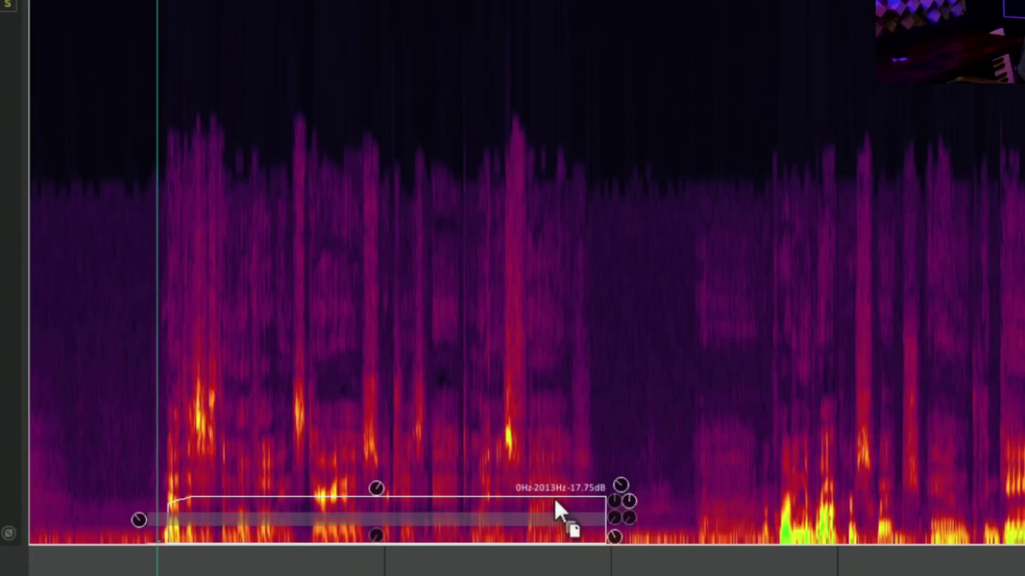
drag(555, 498, 605, 527)
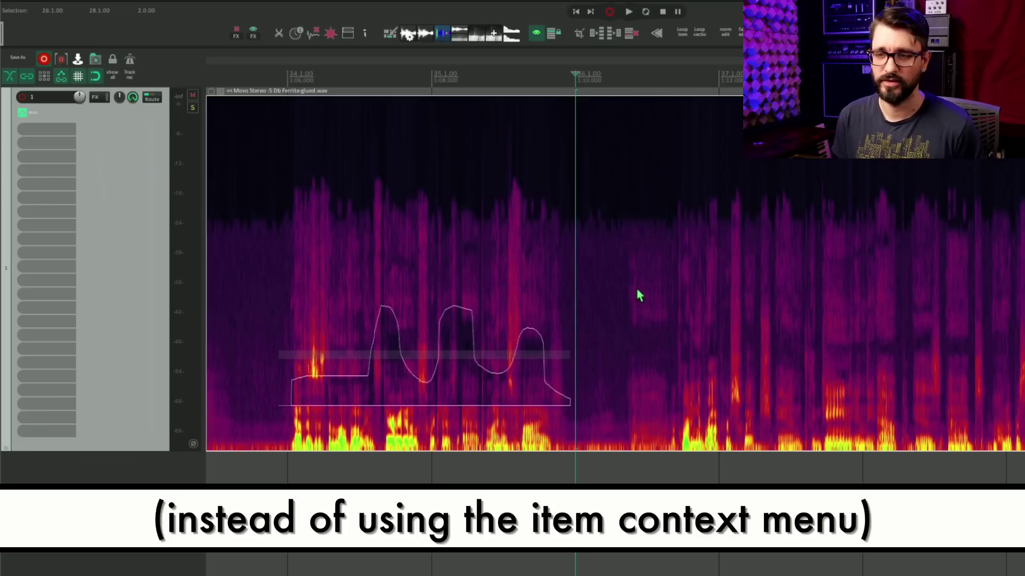
Draw a small upper-mid spectral region right of the playhead, cut about 14 dB, with fade-in and high-frequency fade.
drag(623, 237, 676, 337)
drag(685, 270, 693, 303)
drag(619, 287, 688, 292)
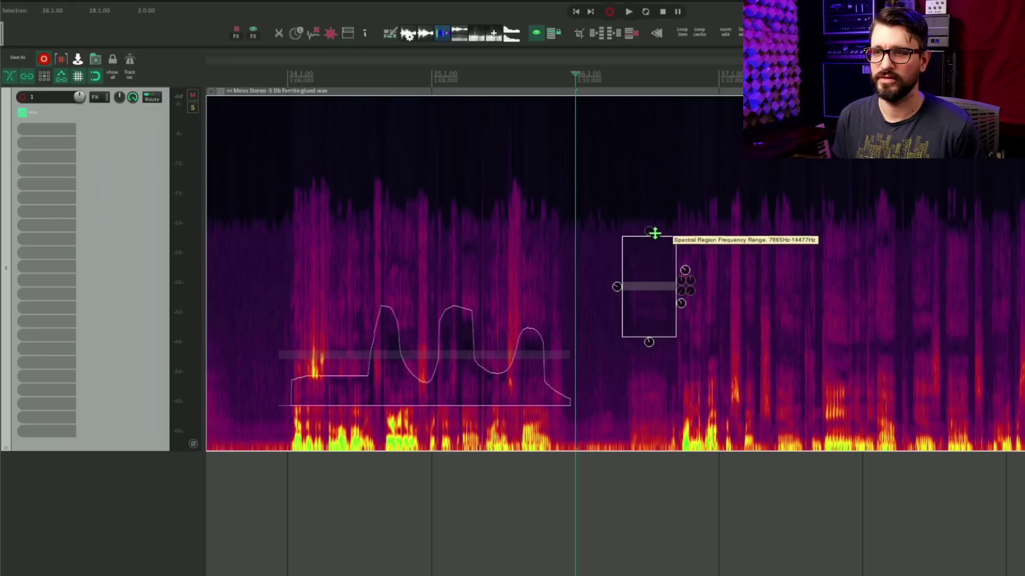
drag(649, 232, 655, 174)
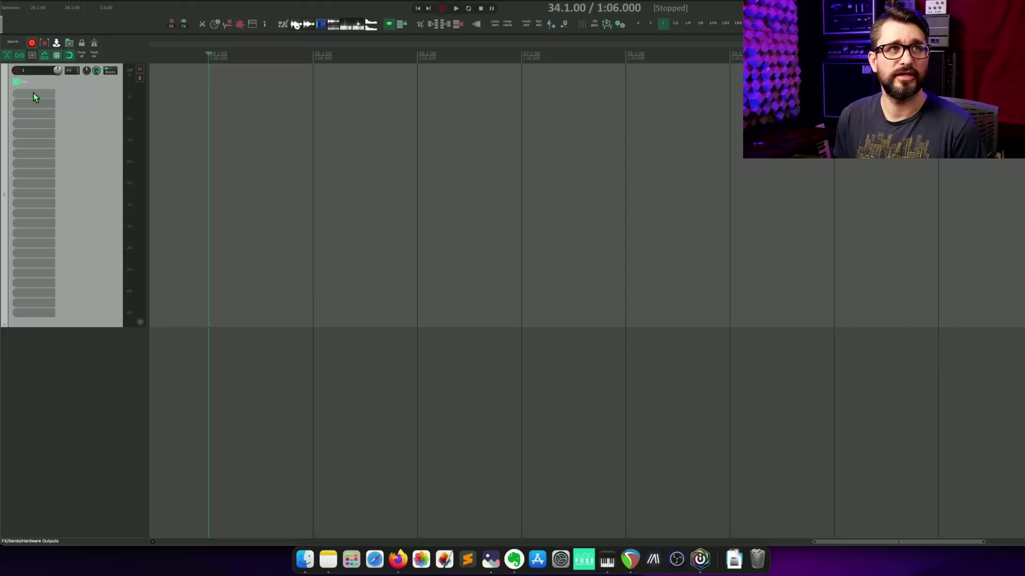
Filter the JS plugins for 'channel mapper' and add JS: Channel Mapper-Downmixer to the track.
key(ctrl+shift+f)
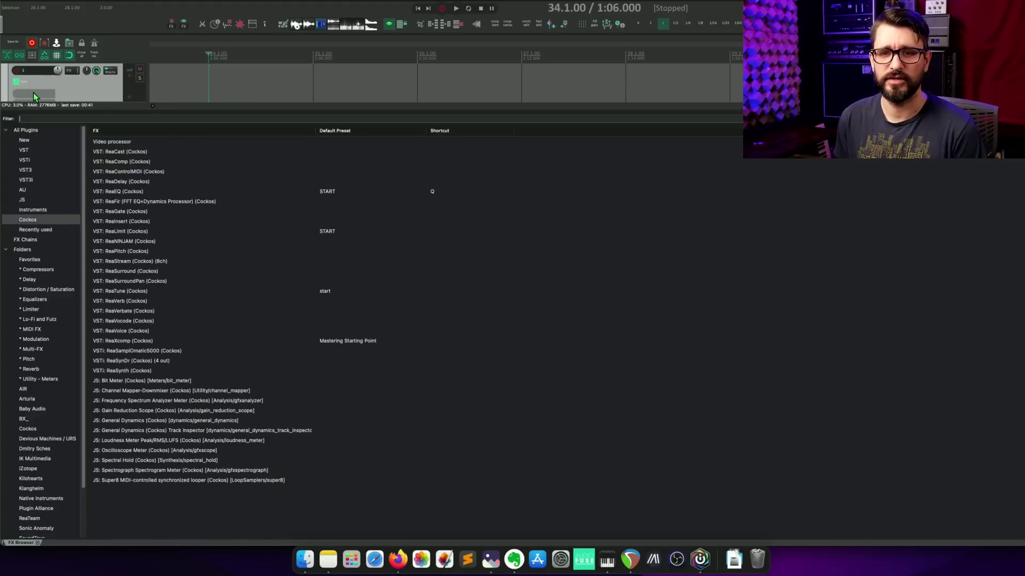
click(31, 199)
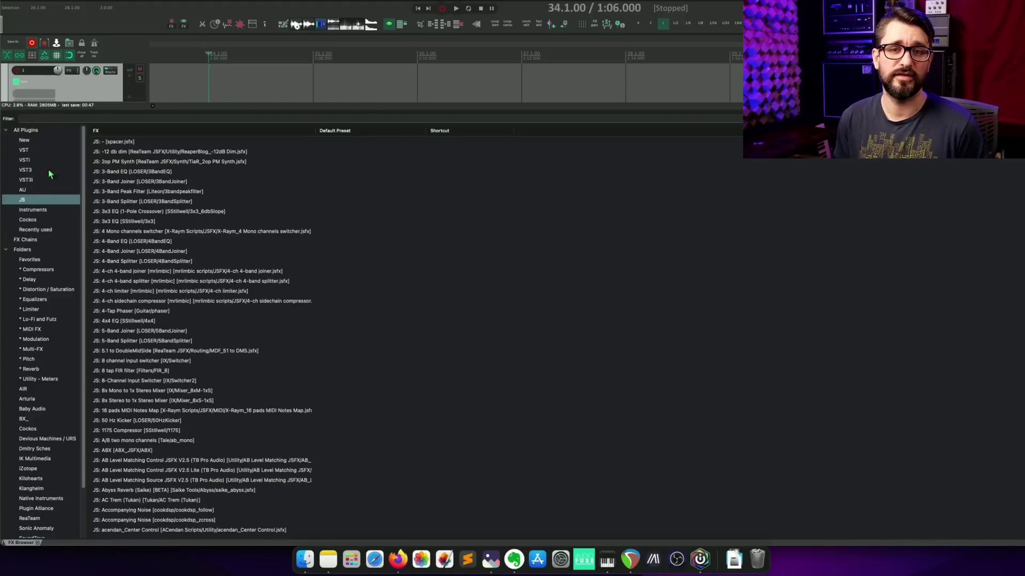
click(75, 118)
text(channel mapper)
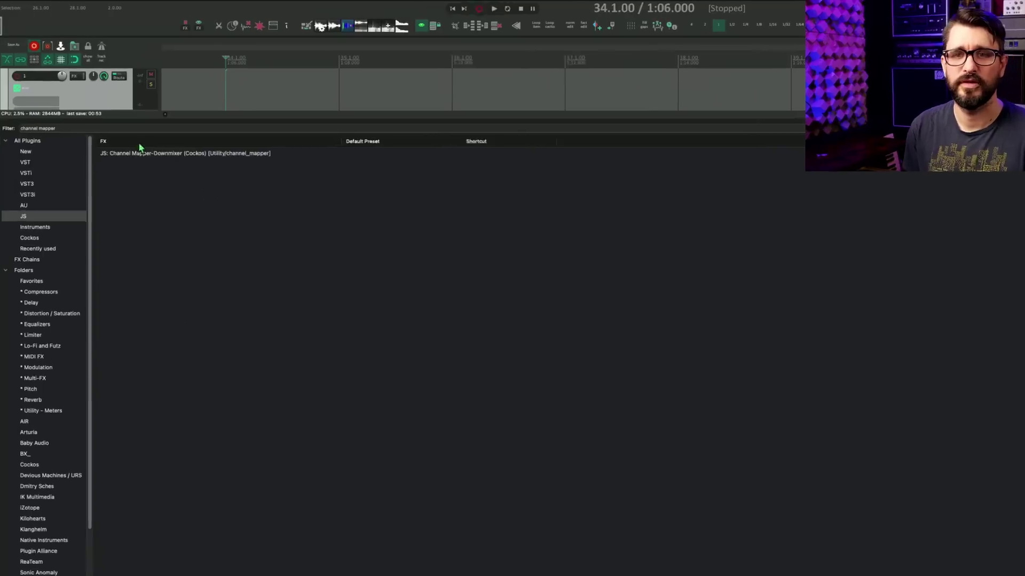
click(154, 142)
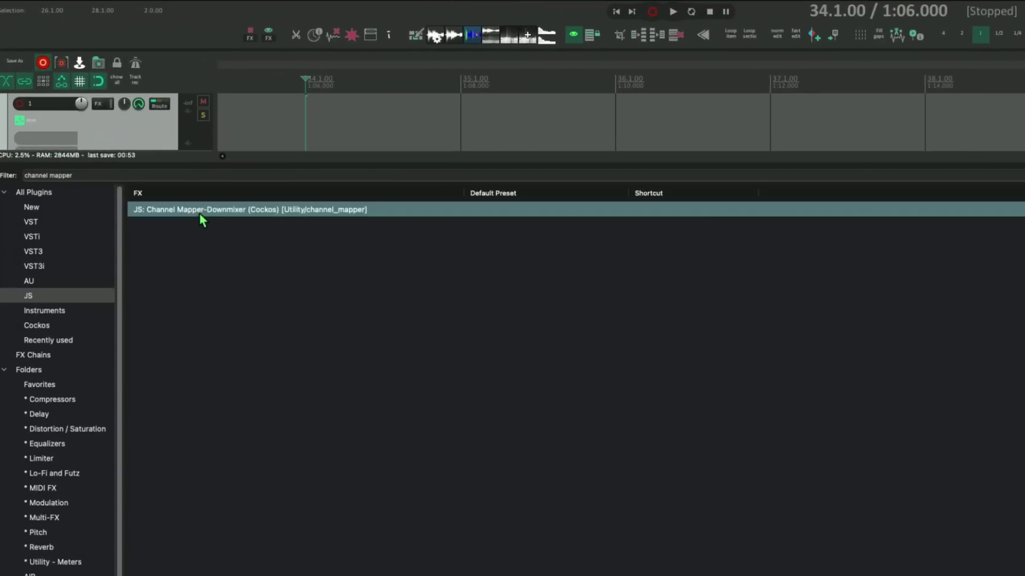
double_click(260, 216)
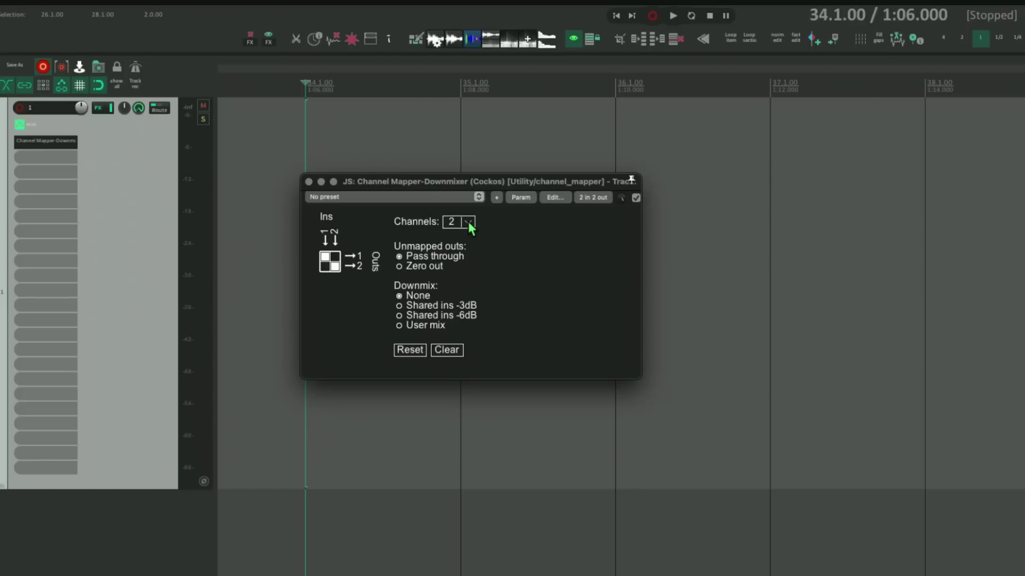
Set the Channel Mapper to 10 channels in User mix mode and lower channels 5 and 6 to -5.1 dB.
click(468, 222)
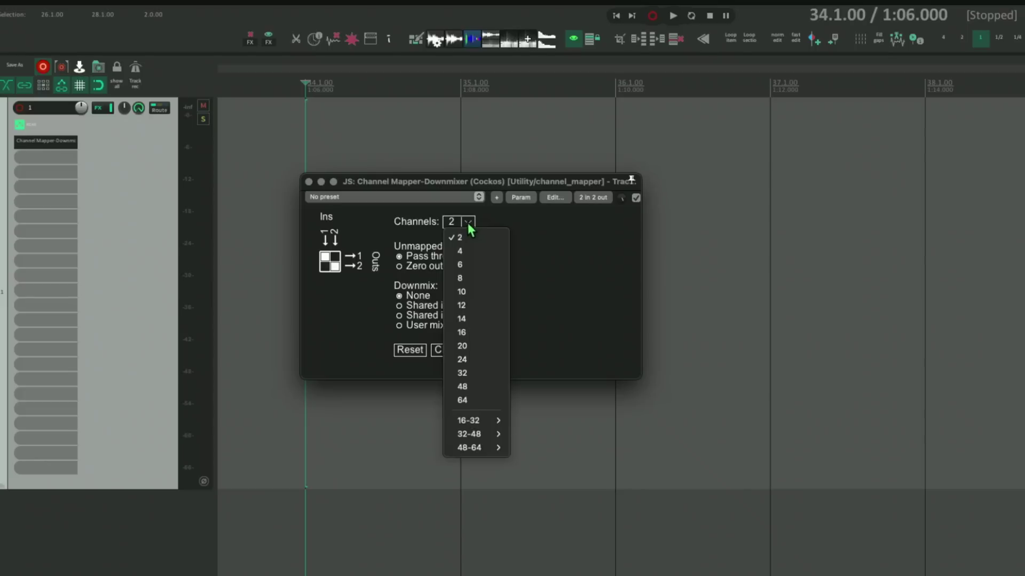
click(482, 291)
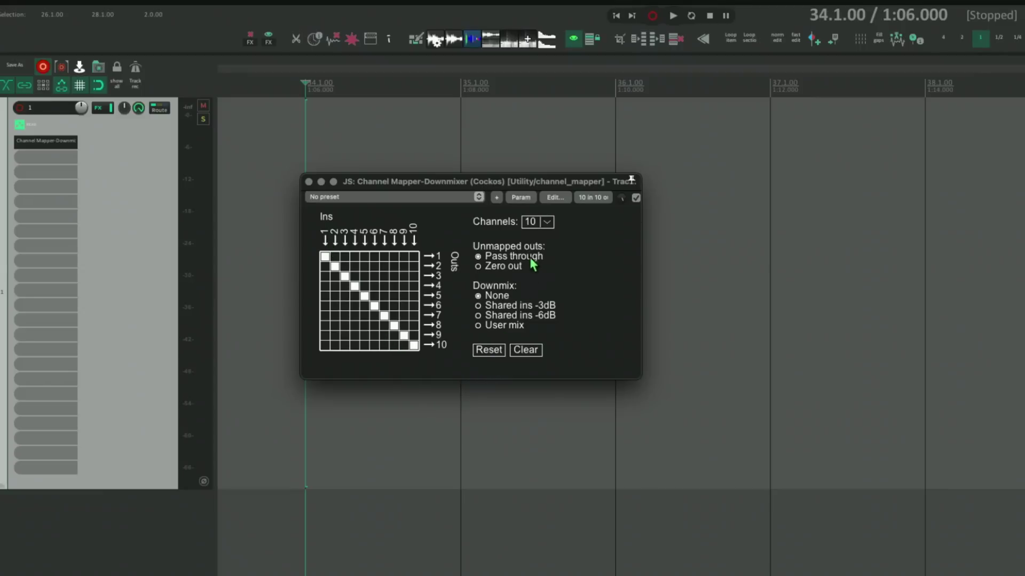
click(479, 326)
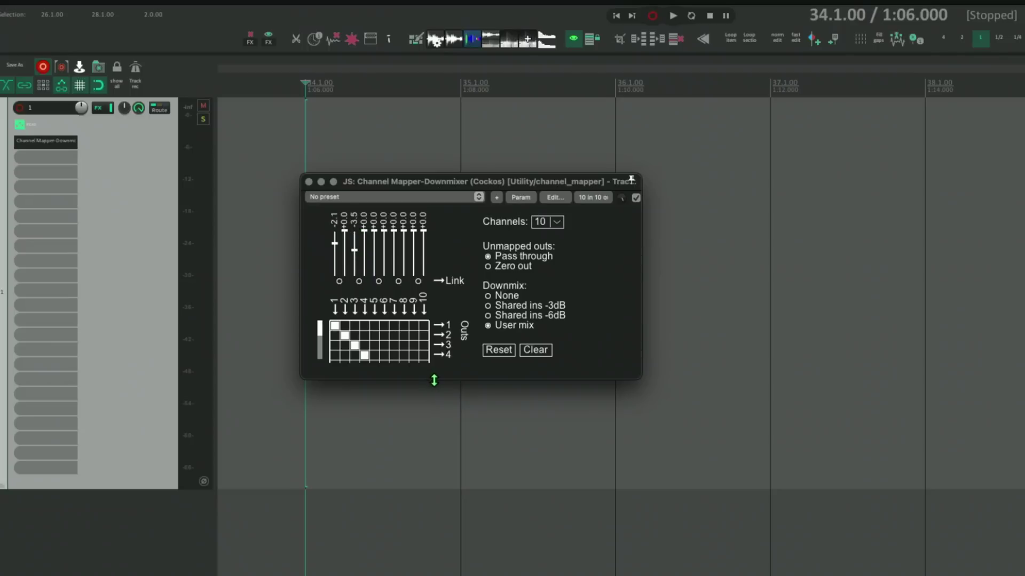
drag(434, 380, 405, 476)
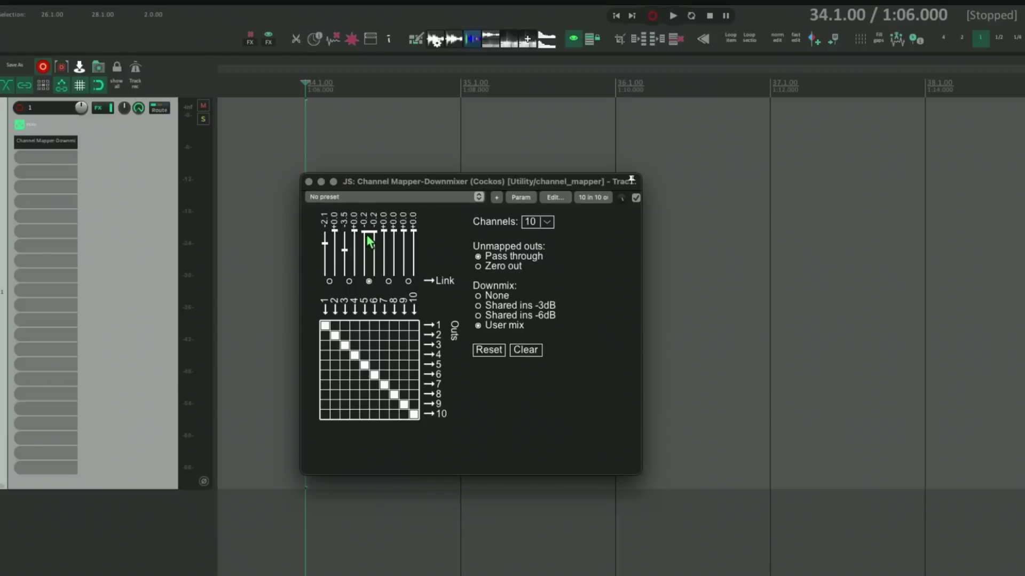
mouse_move(365, 251)
mouse_down()
mouse_move(389, 270)
mouse_move(372, 256)
mouse_up()
click(521, 197)
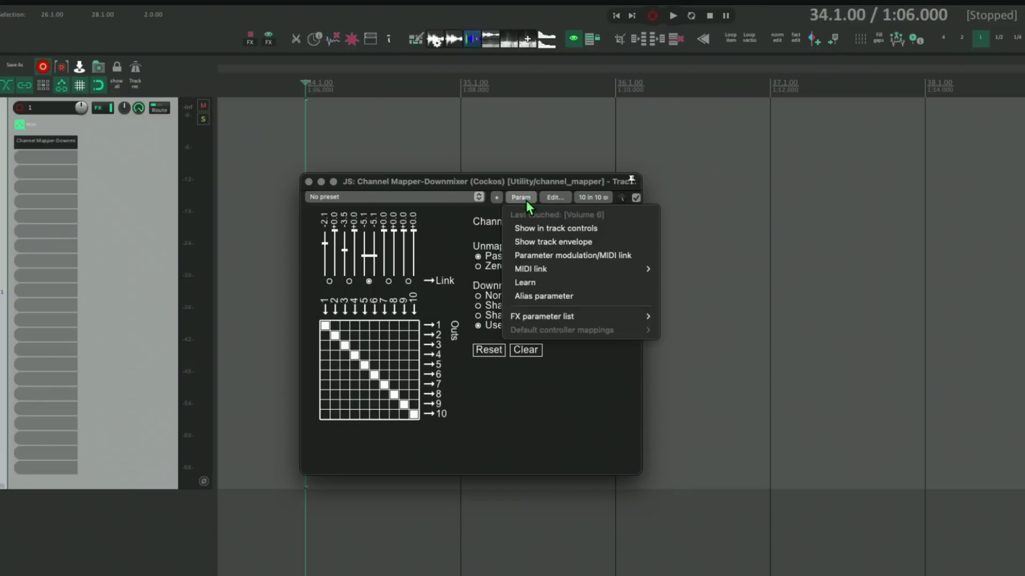
mouse_move(544, 317)
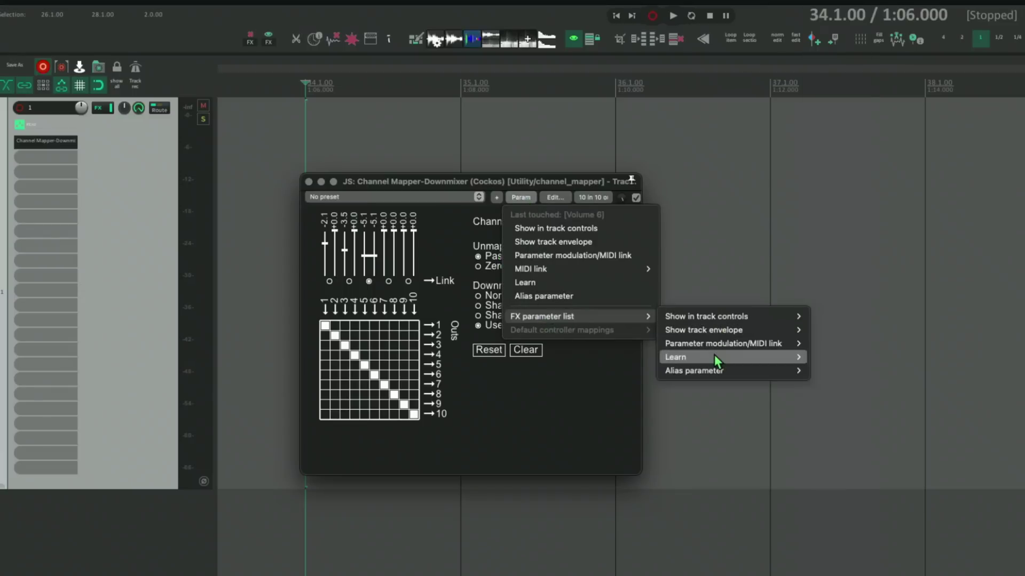
mouse_move(753, 320)
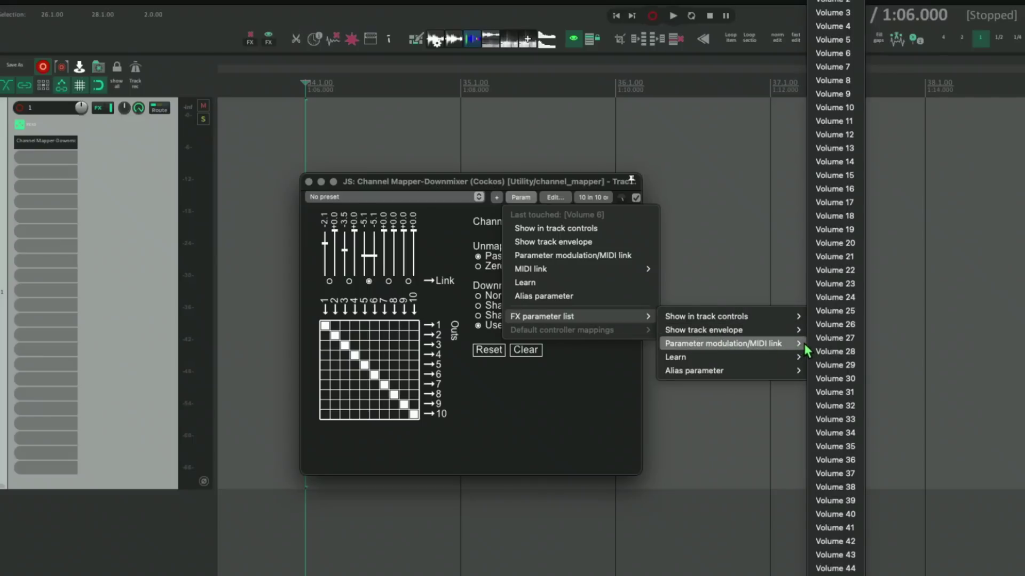
scroll(836, 385, down, 3)
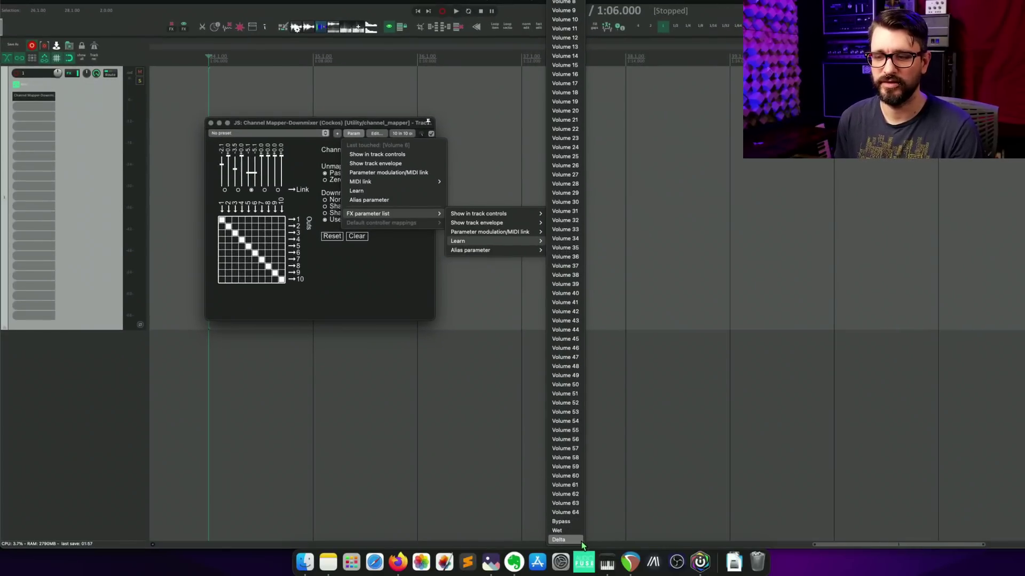
Raise channel 5's gain fader to 0.0 dB, undoing and then redoing the change.
click(398, 283)
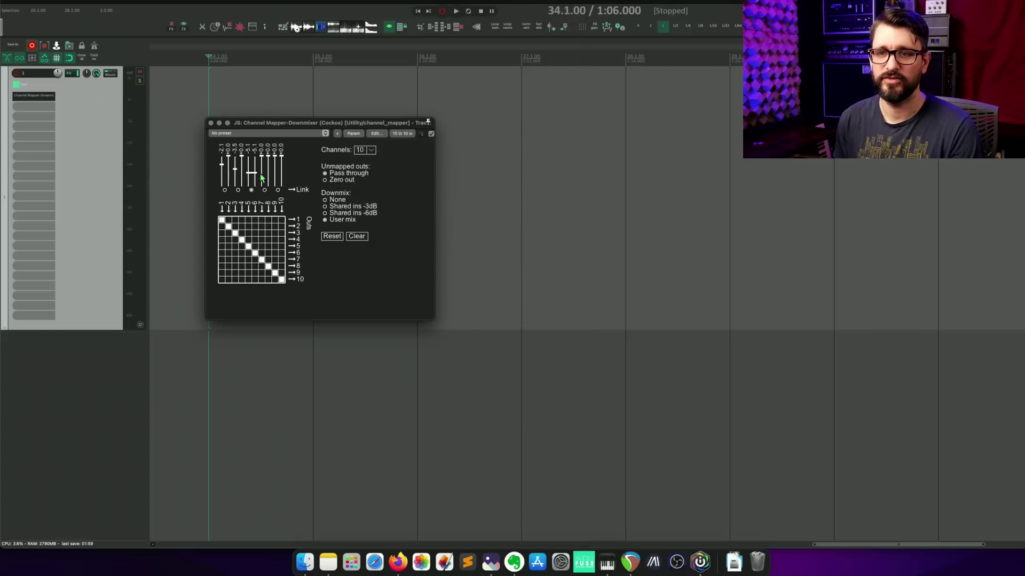
drag(261, 175, 257, 167)
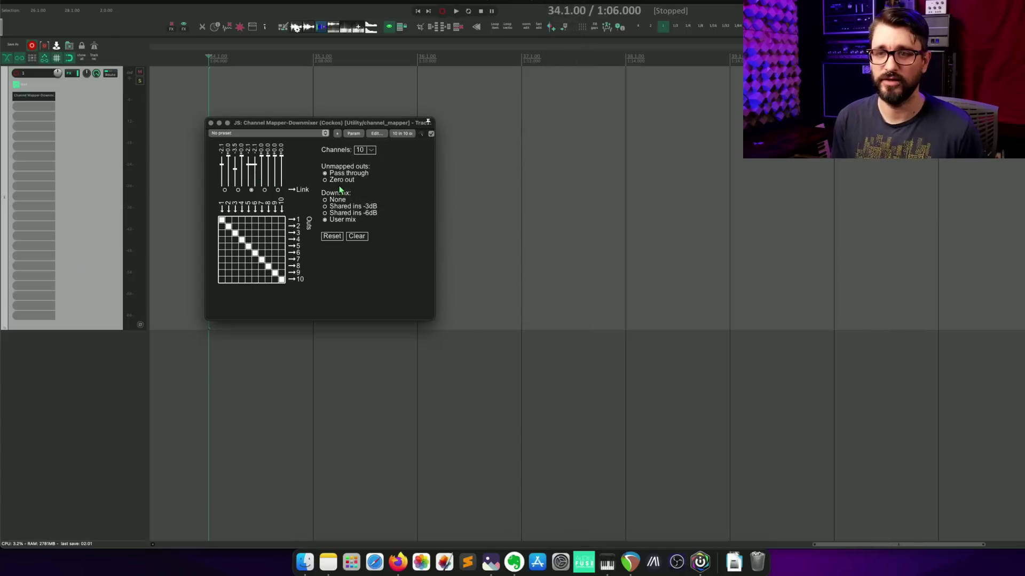
key(super+z)
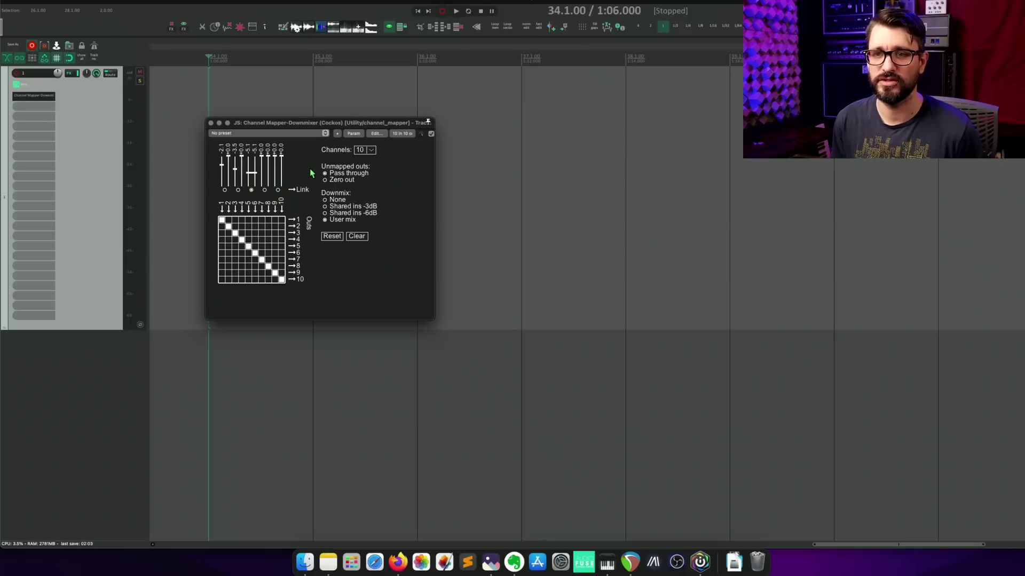
key(super+z)
key(super+z)
key(super+z)
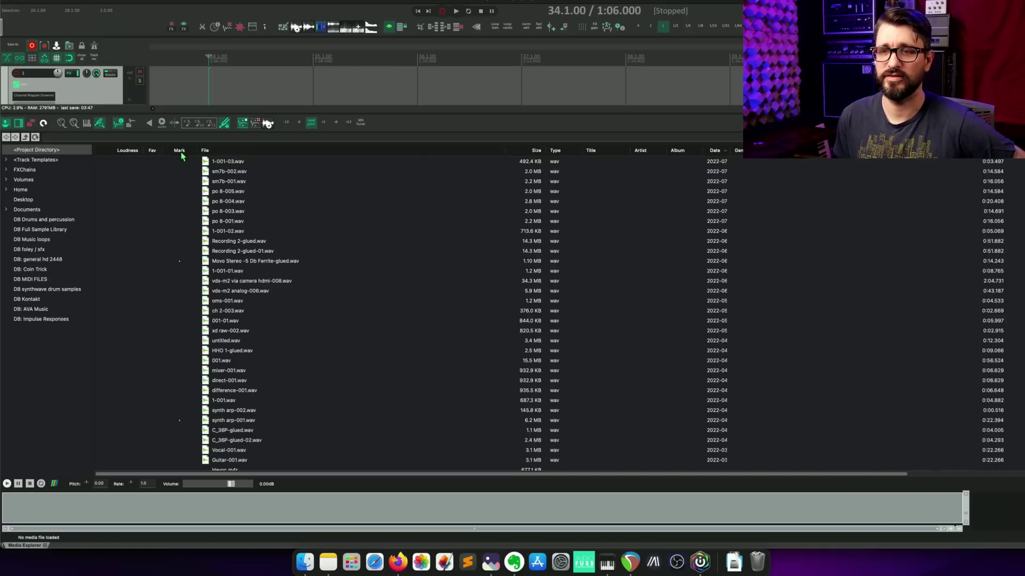
Save the current Media Explorer column order as a preset named 'default'.
right_click(206, 149)
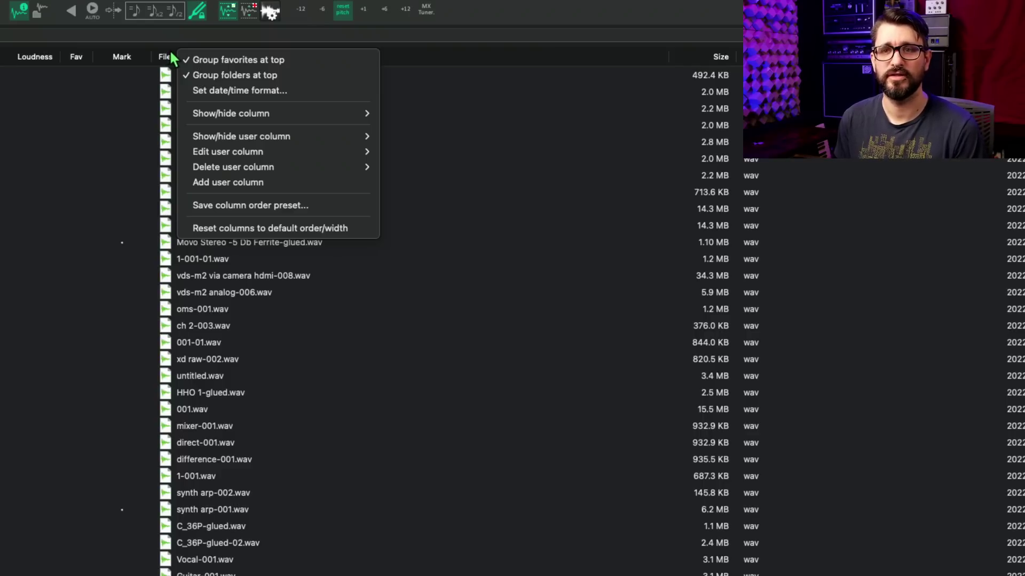
mouse_move(223, 112)
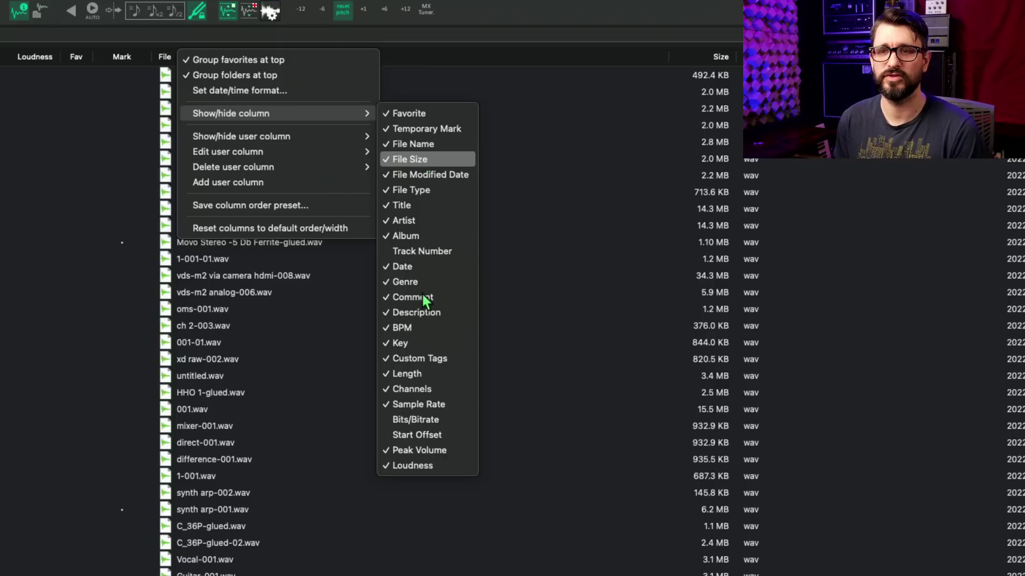
mouse_move(314, 140)
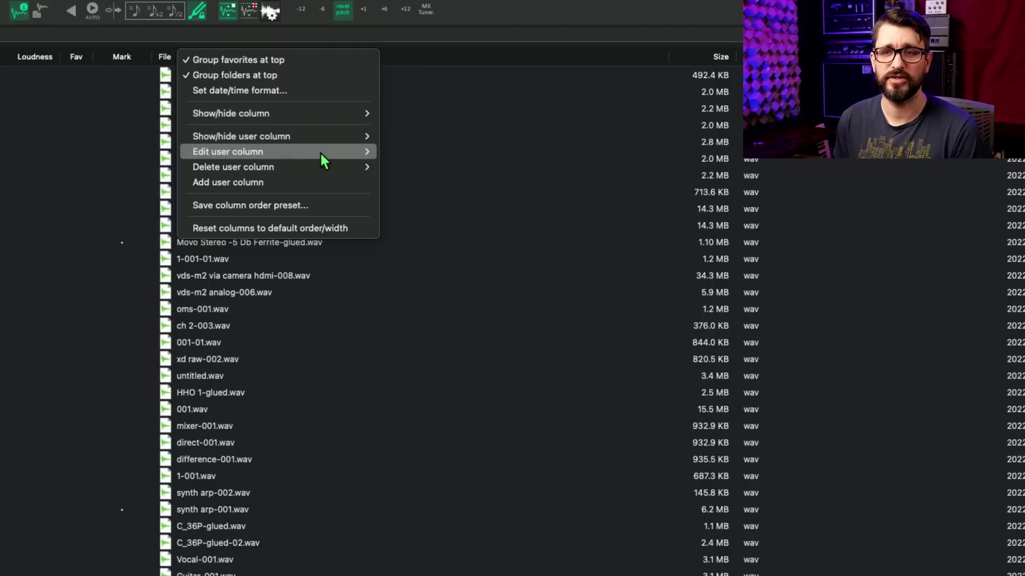
mouse_move(317, 170)
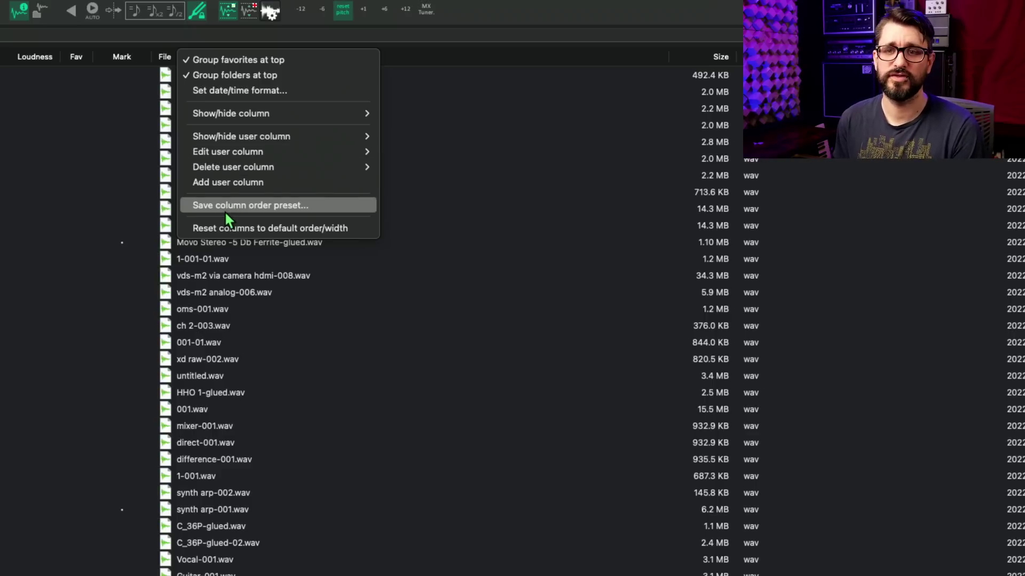
click(257, 214)
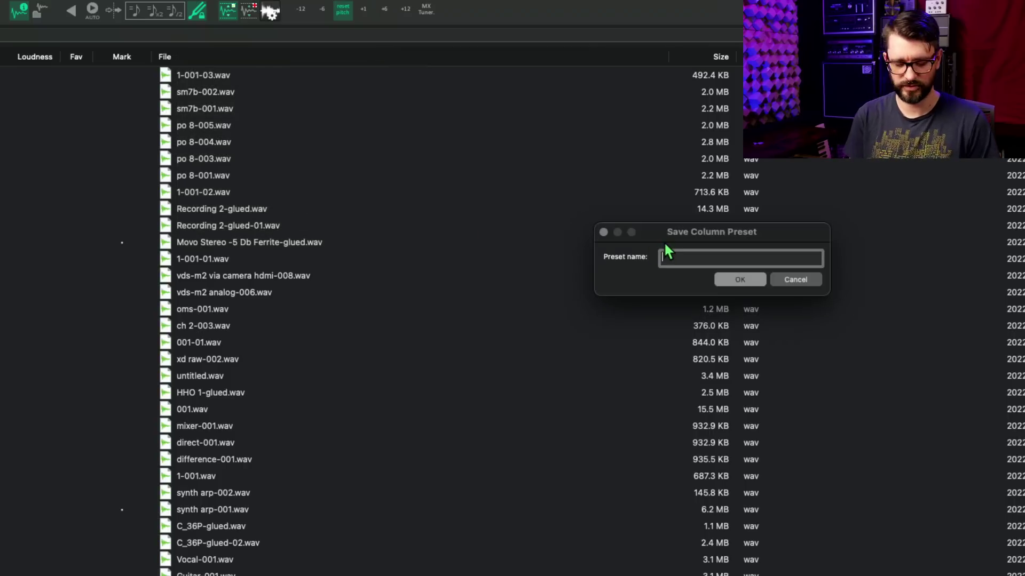
text(default)
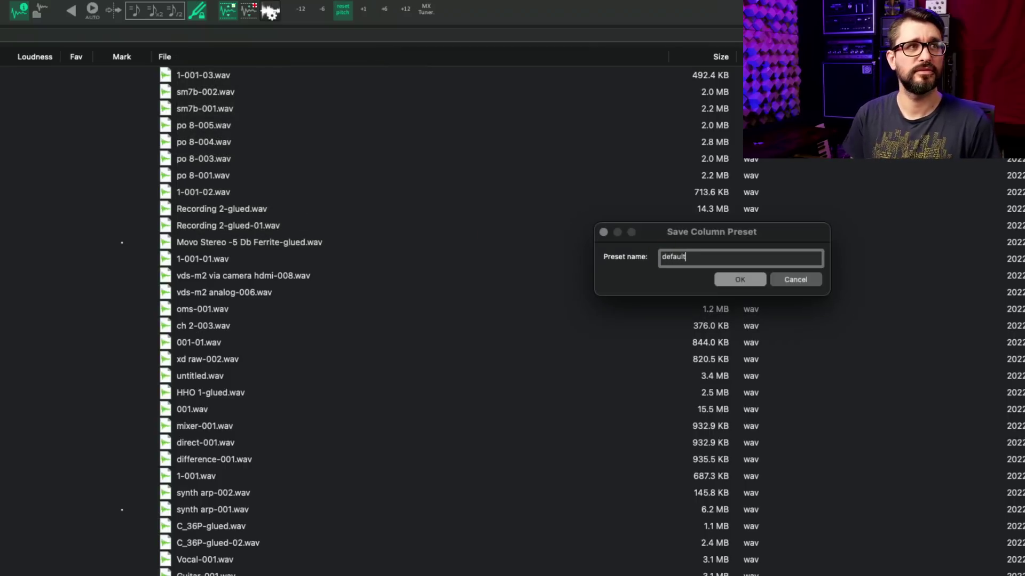
key(Return)
Hide the Temporary Mark and File Type columns in the Media Explorer list.
right_click(181, 57)
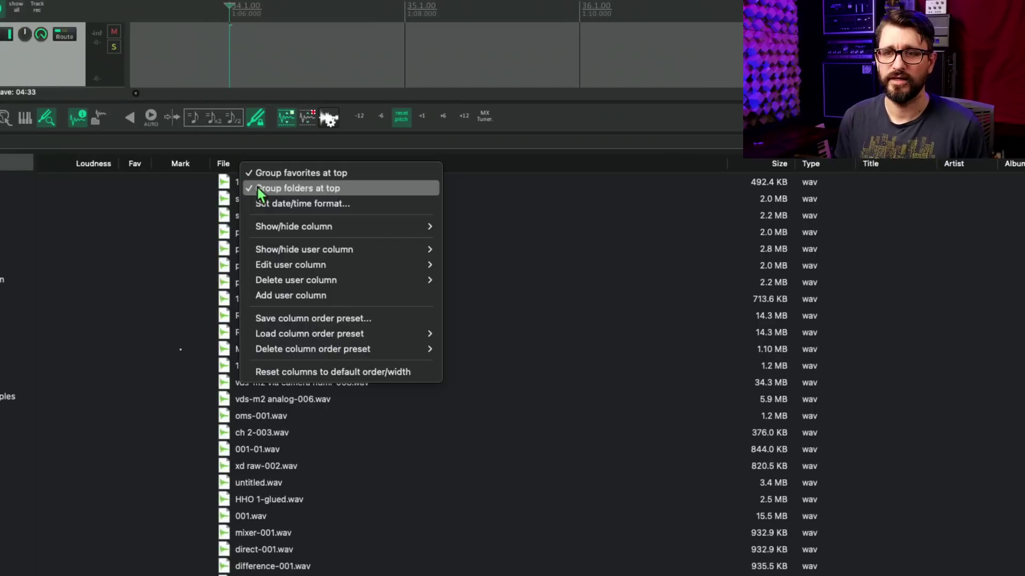
mouse_move(333, 222)
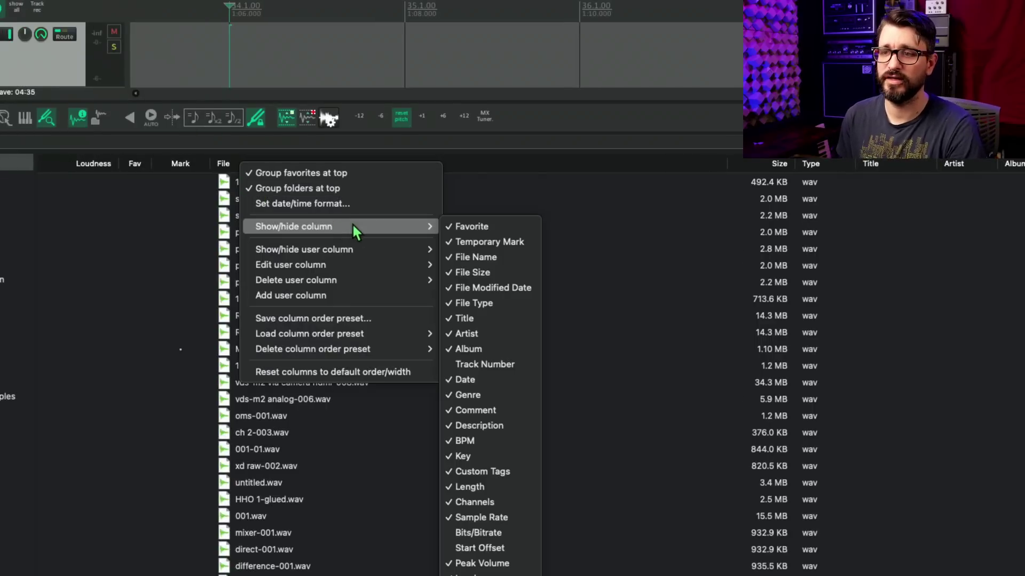
click(511, 242)
click(258, 160)
right_click(258, 160)
mouse_move(320, 226)
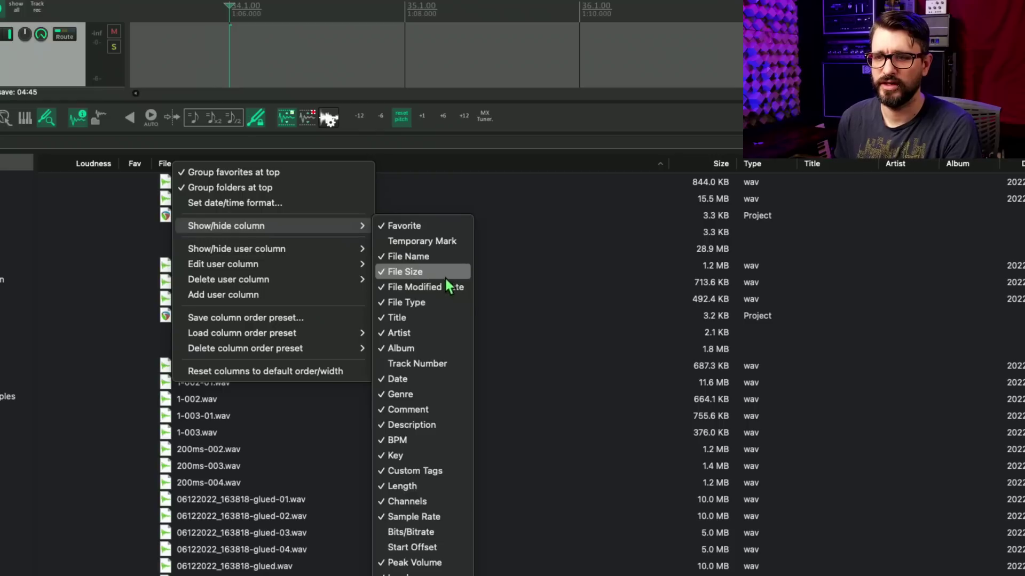
key(Escape)
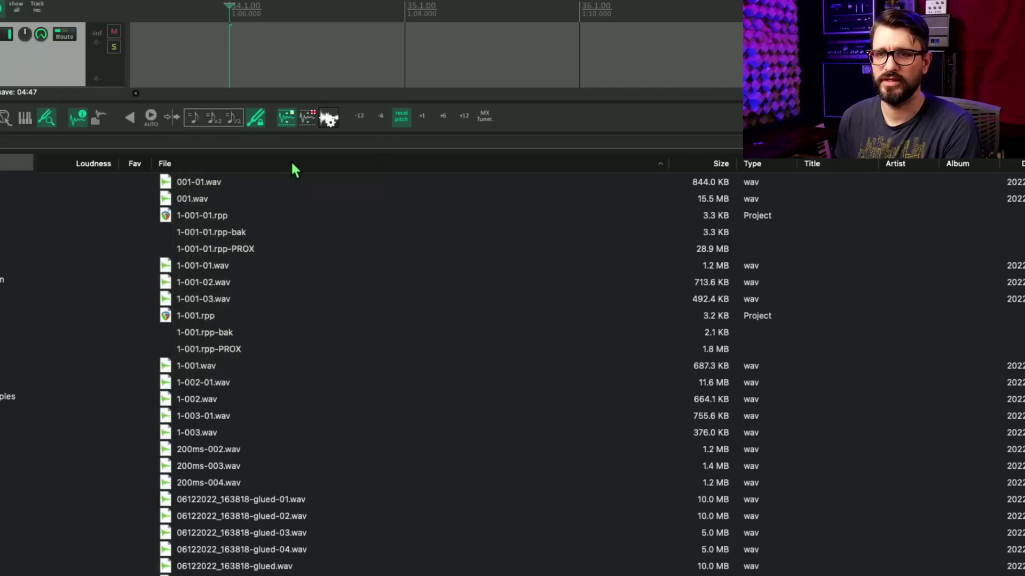
right_click(292, 160)
mouse_move(396, 276)
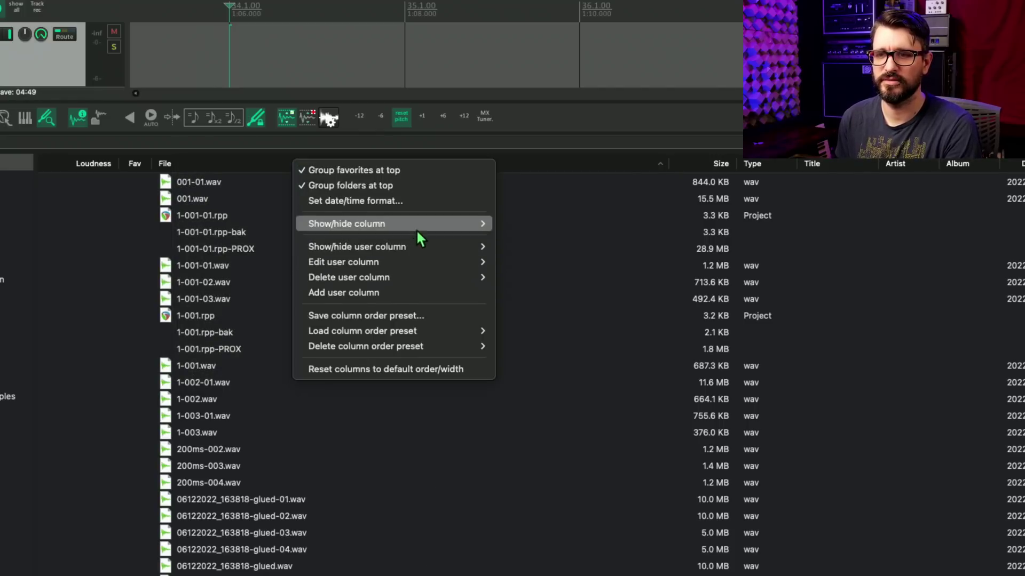
mouse_move(417, 222)
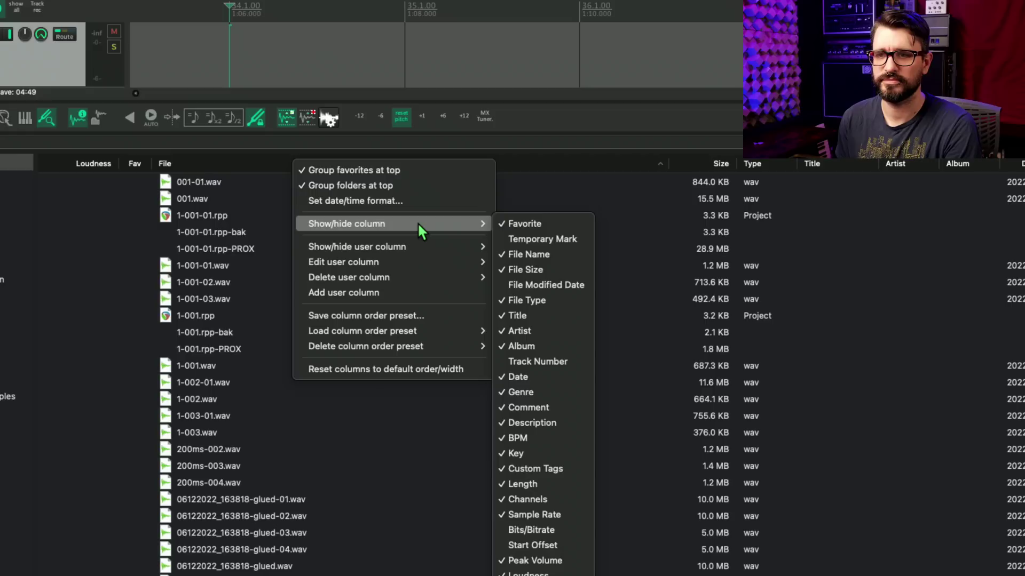
click(539, 302)
Hide the Artist and Album columns plus another unneeded metadata column.
right_click(307, 159)
mouse_move(421, 229)
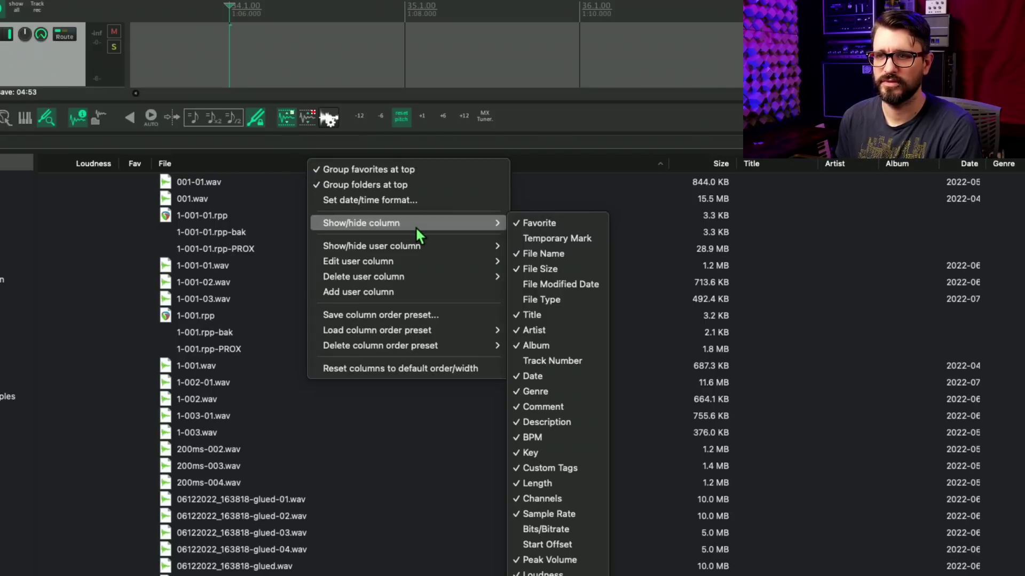
click(549, 329)
right_click(191, 158)
mouse_move(326, 224)
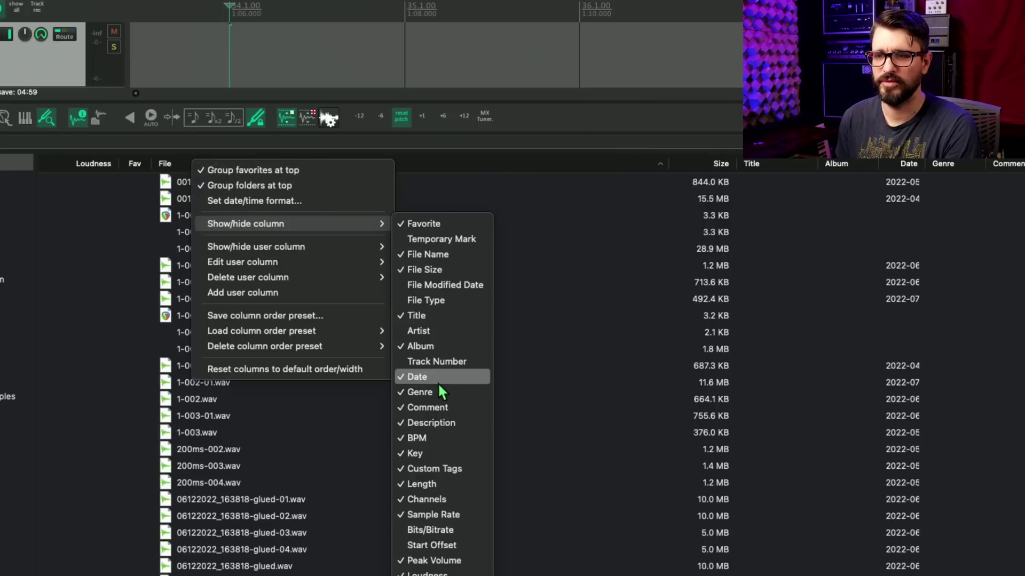
click(447, 347)
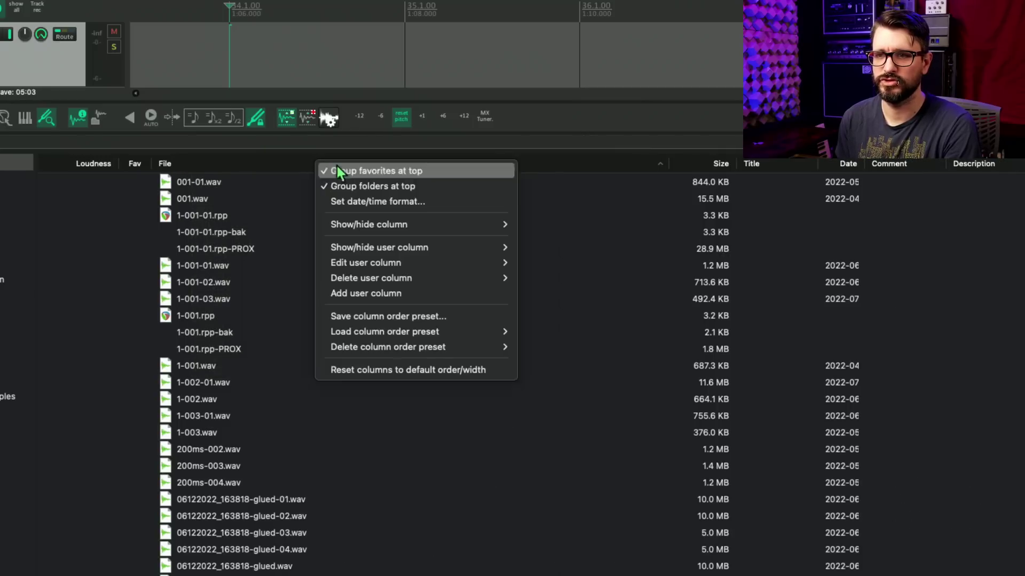
click(350, 199)
Hide another metadata column, the Date column and the 'How good is it' user column.
right_click(335, 163)
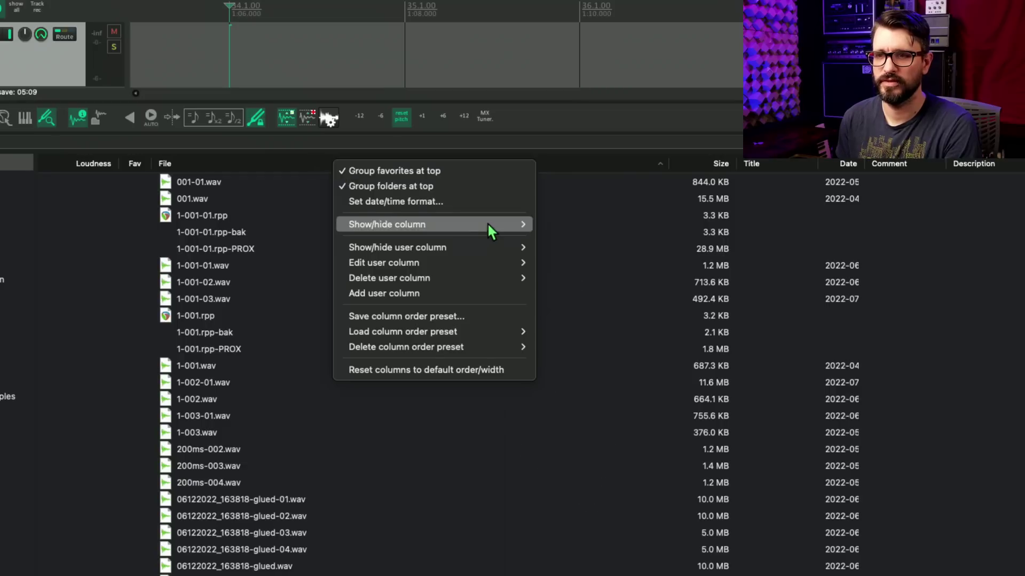
click(407, 164)
right_click(409, 163)
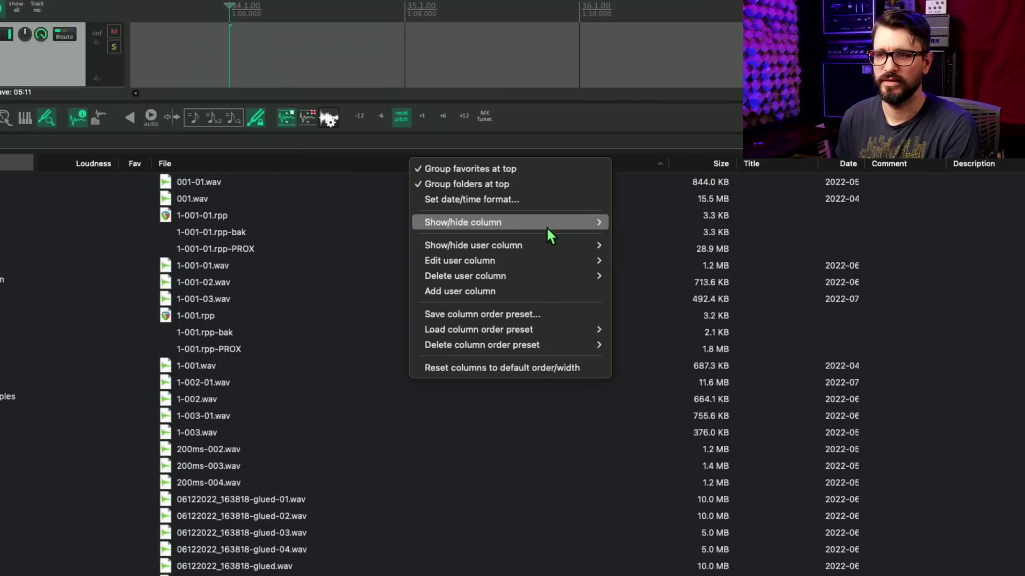
mouse_move(547, 227)
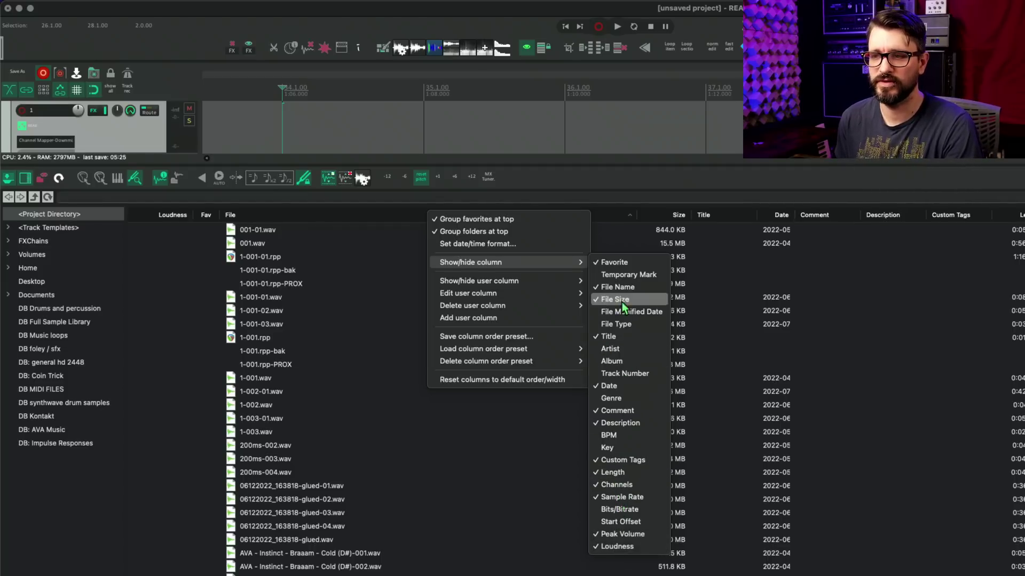
click(627, 387)
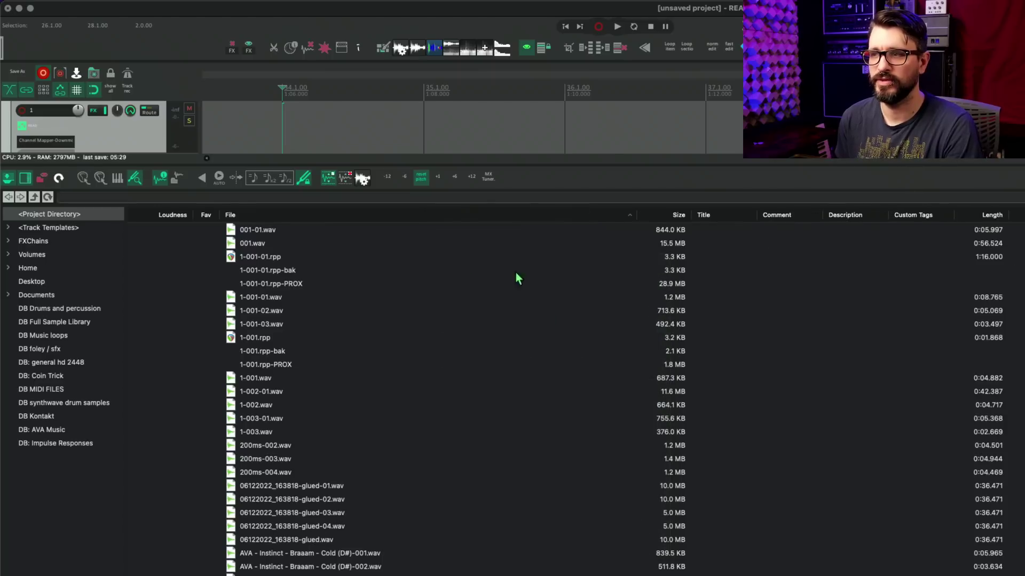
right_click(491, 224)
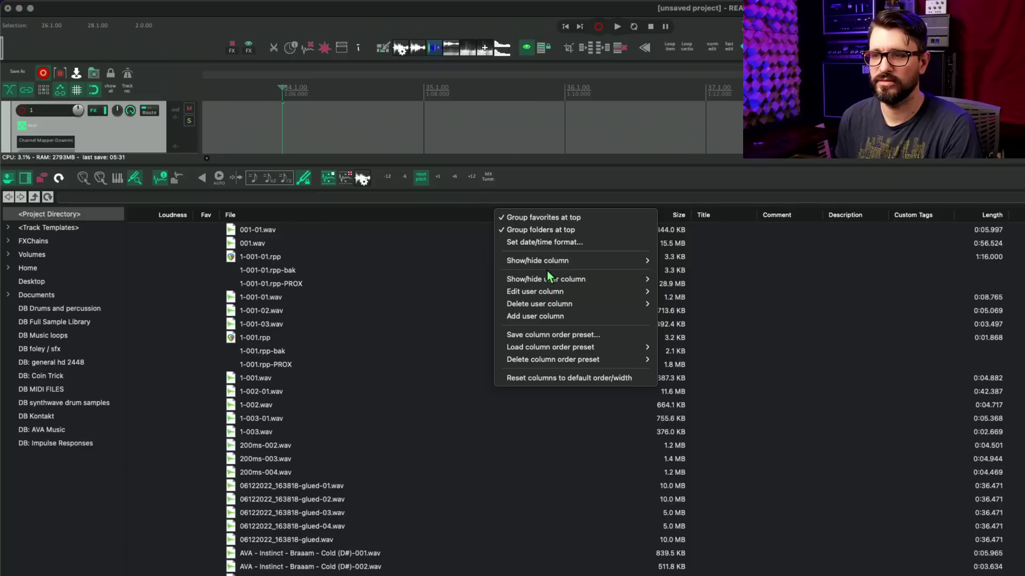
mouse_move(552, 259)
mouse_move(555, 280)
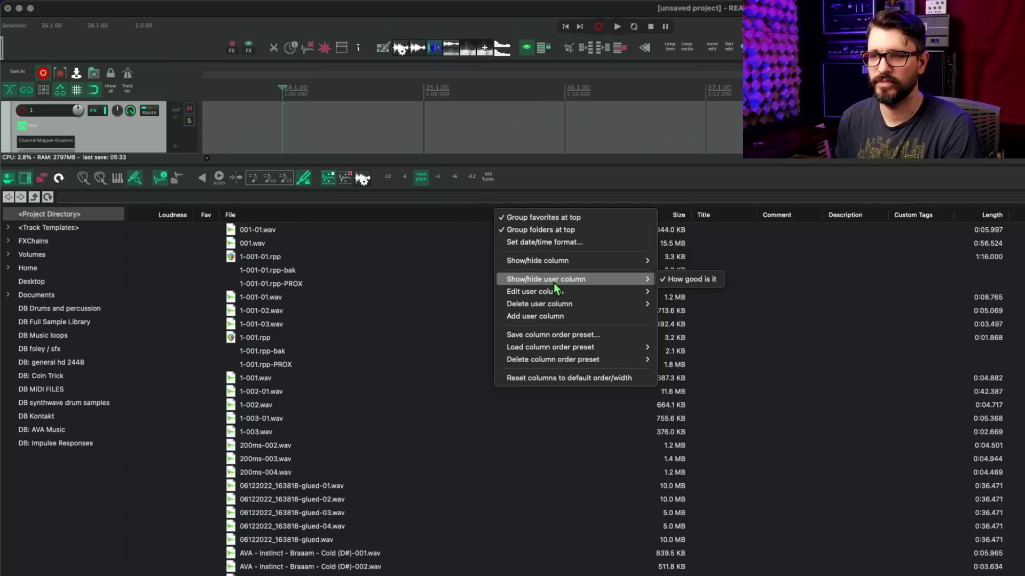
click(684, 281)
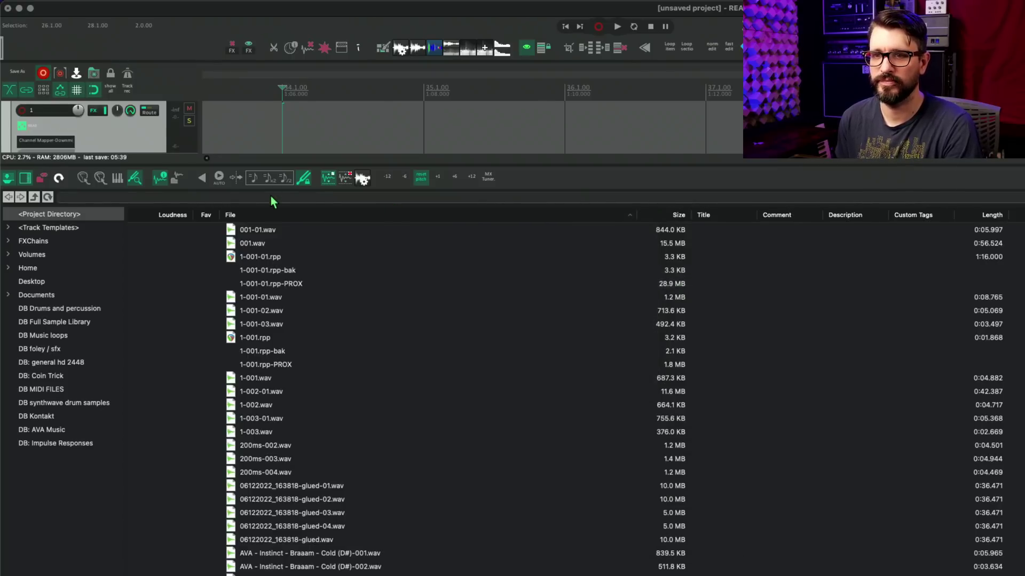
Save the slimmed column layout as a column order preset named '2'.
right_click(283, 216)
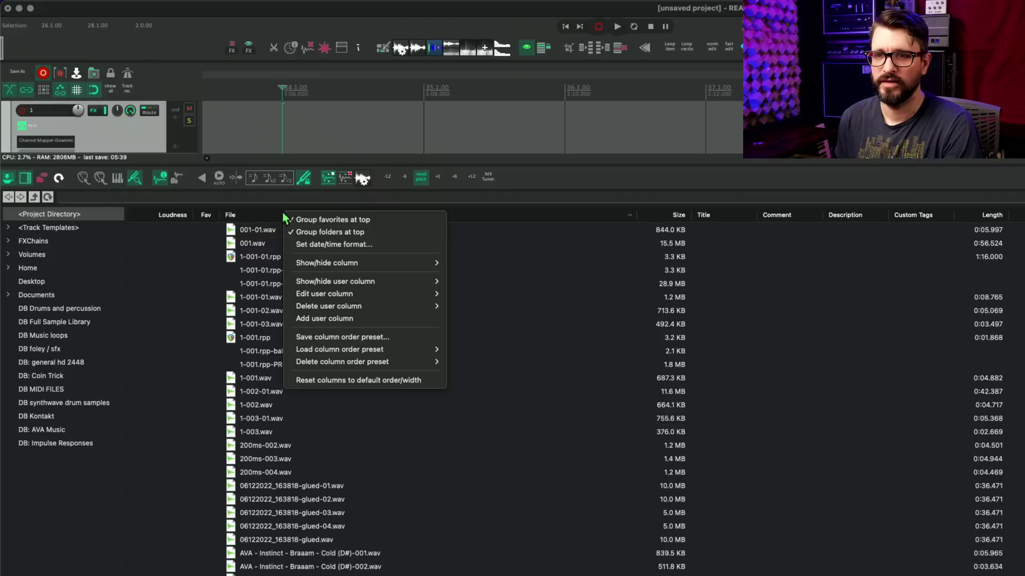
click(366, 340)
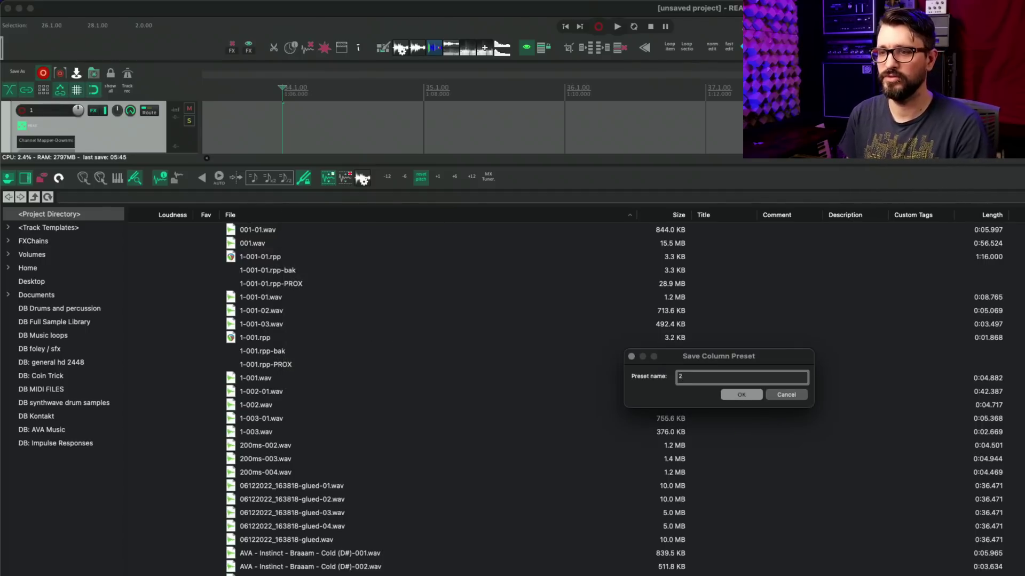
key(Escape)
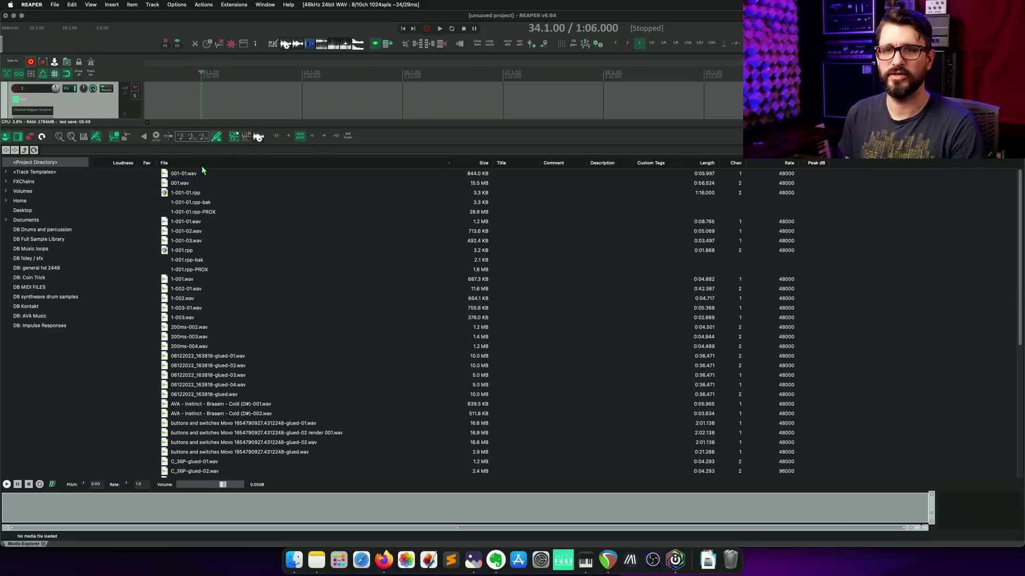
Load the 'default' column preset, then switch back to preset '2'.
right_click(202, 168)
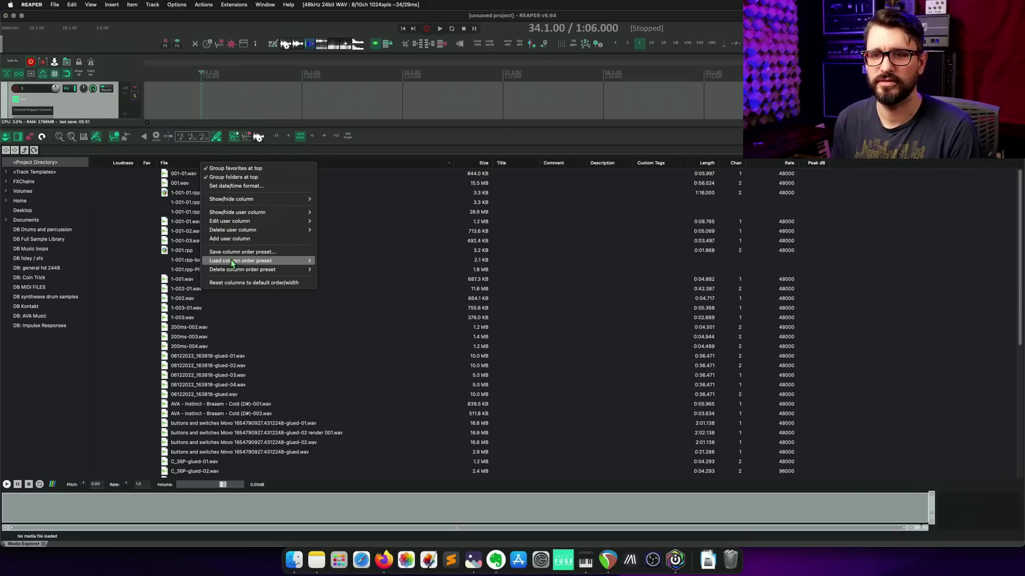
mouse_move(233, 265)
click(336, 265)
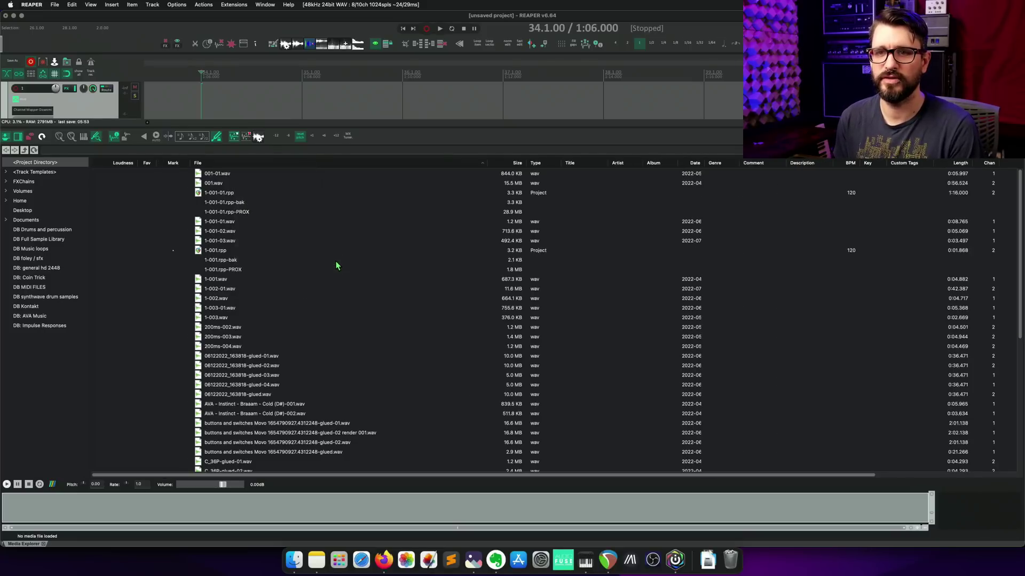
right_click(270, 163)
mouse_move(325, 259)
click(396, 269)
right_click(246, 162)
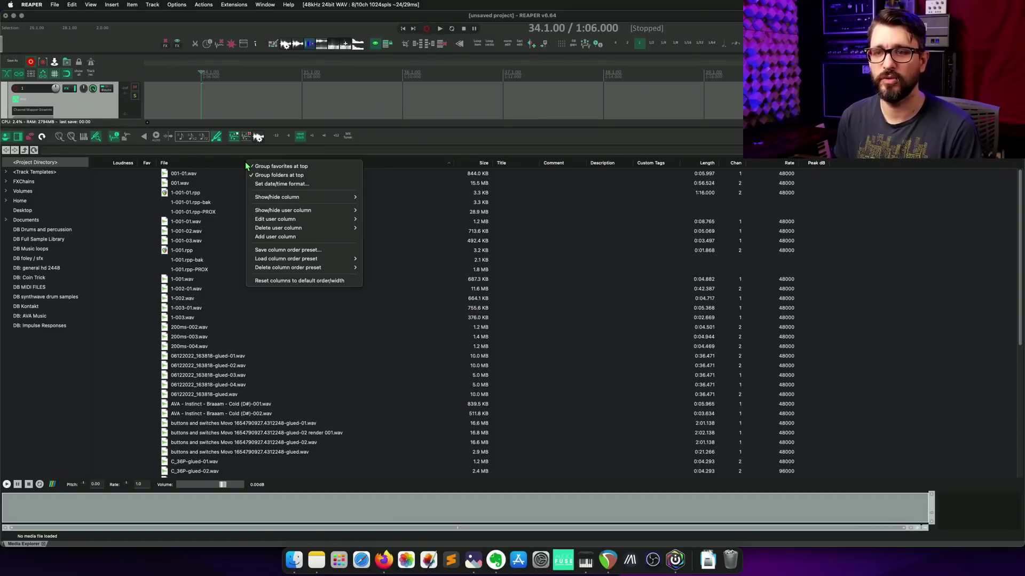
Move Loudness after File, hide Title, and place Size, Length, Rate and Chan beside File.
click(229, 166)
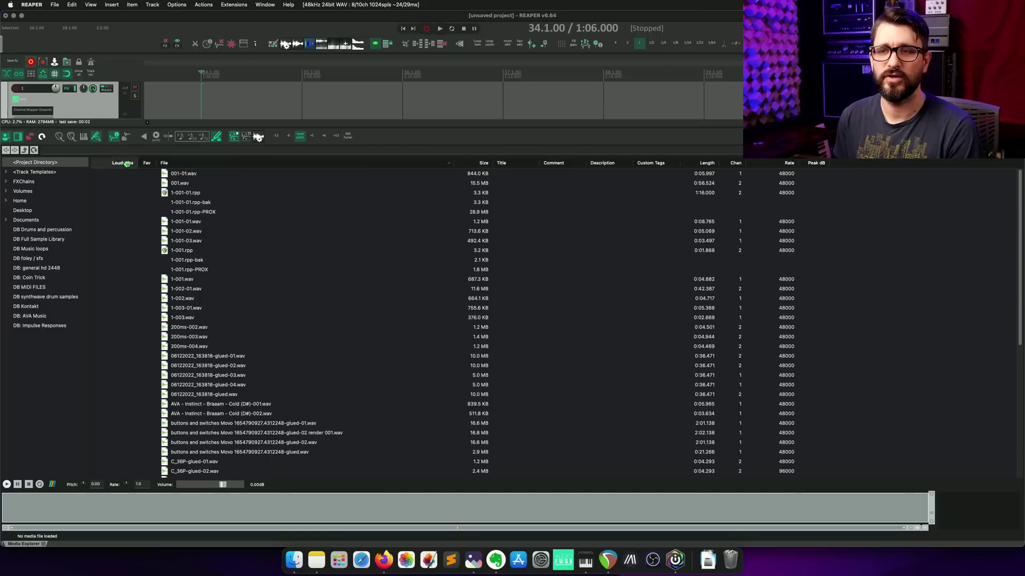
drag(145, 166, 421, 180)
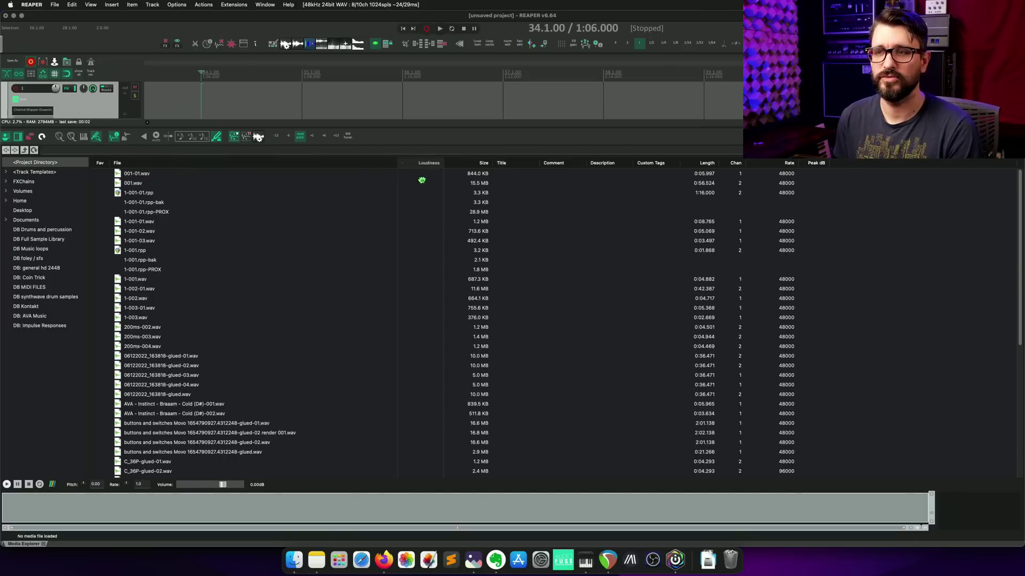
right_click(508, 162)
mouse_move(559, 200)
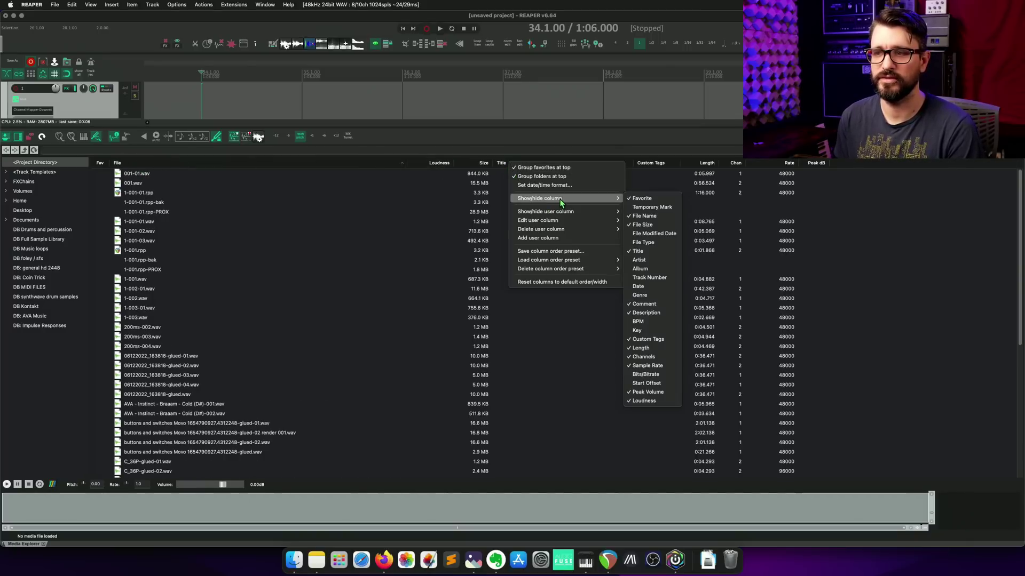
click(638, 251)
drag(474, 163, 122, 166)
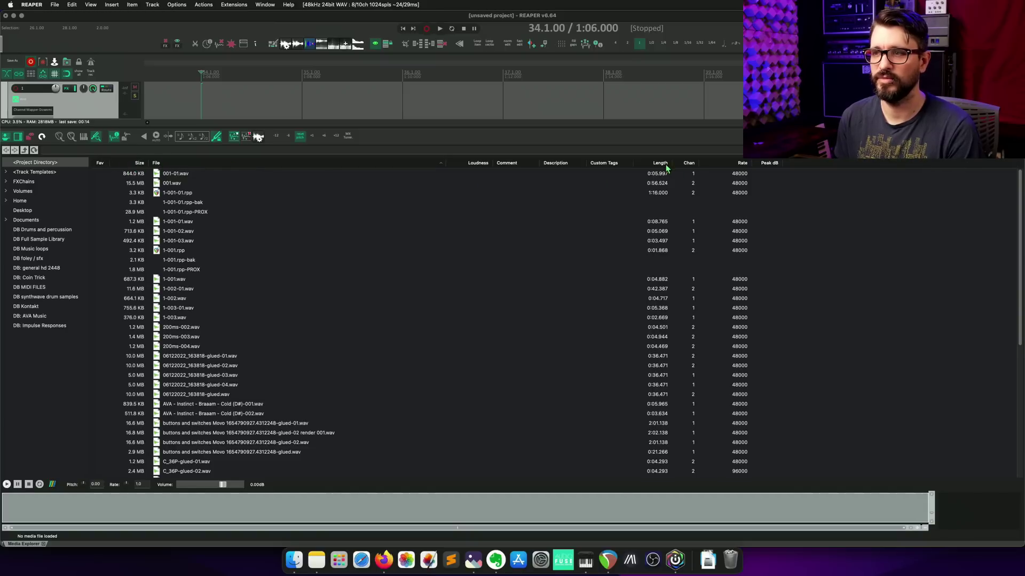
drag(662, 163, 469, 175)
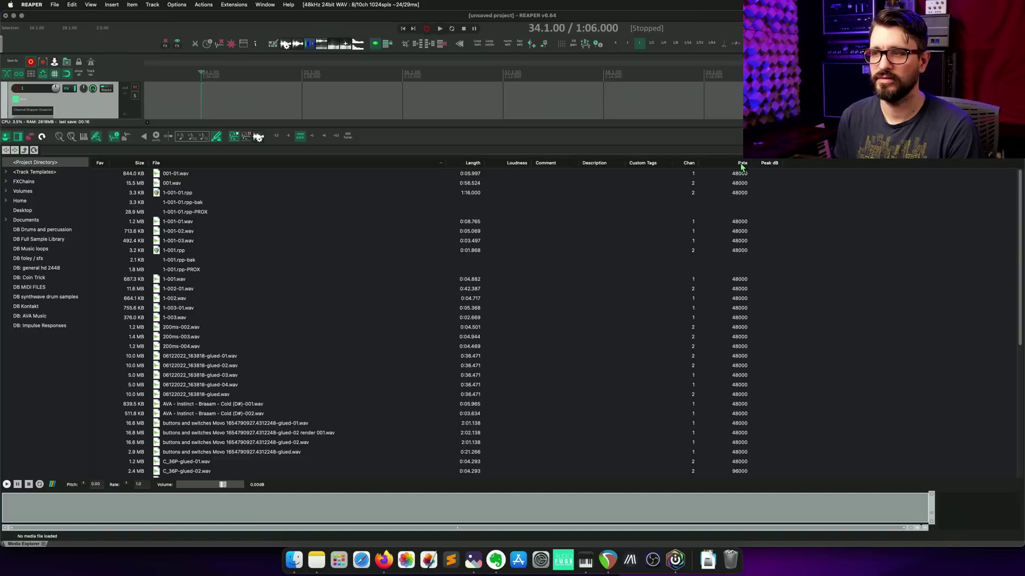
drag(743, 163, 573, 180)
drag(742, 163, 555, 166)
Save this column order as a preset, then load 'default' and return to preset '2'.
right_click(171, 165)
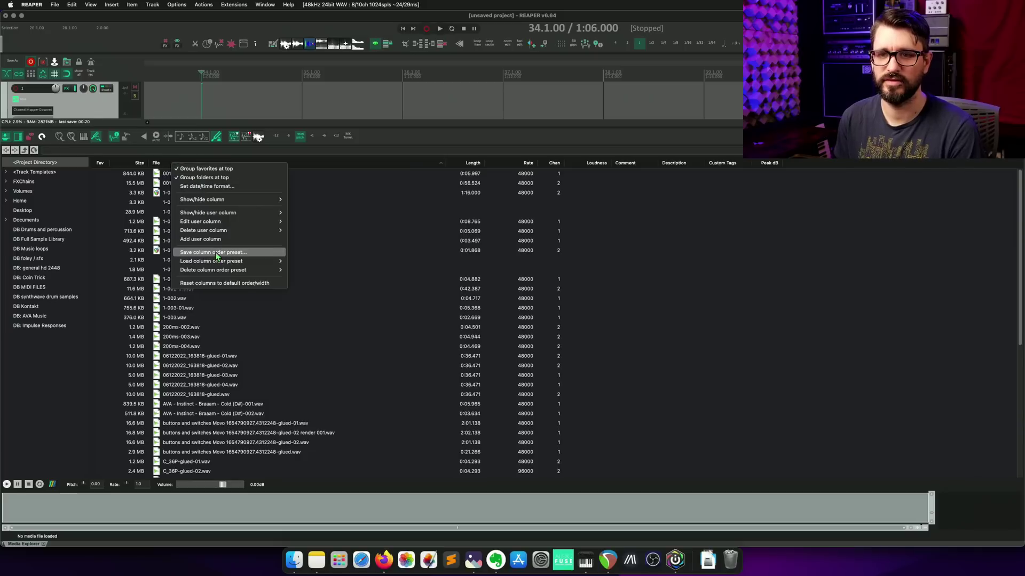
right_click(229, 163)
mouse_move(294, 262)
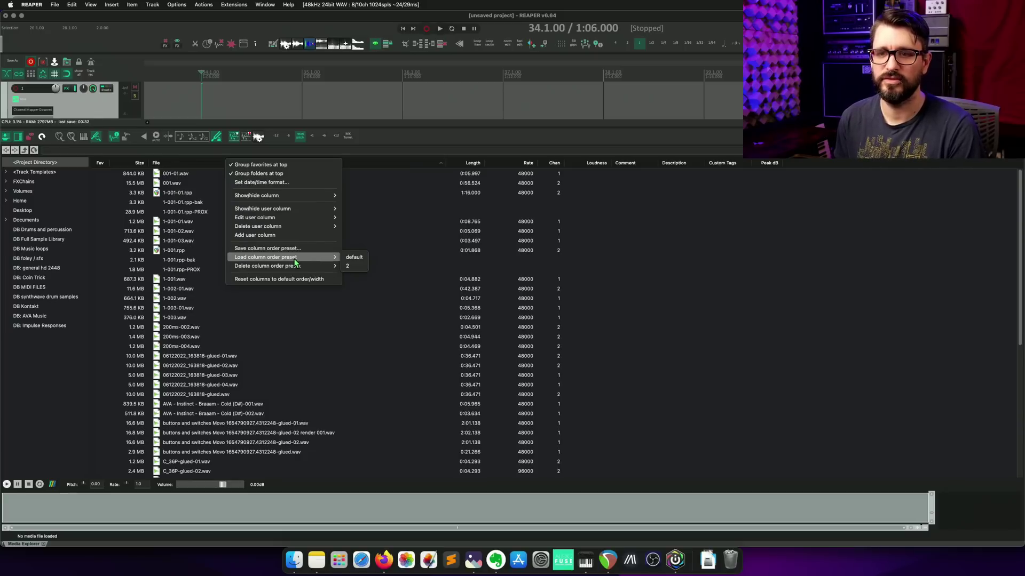
click(354, 258)
right_click(270, 168)
mouse_move(368, 261)
click(396, 271)
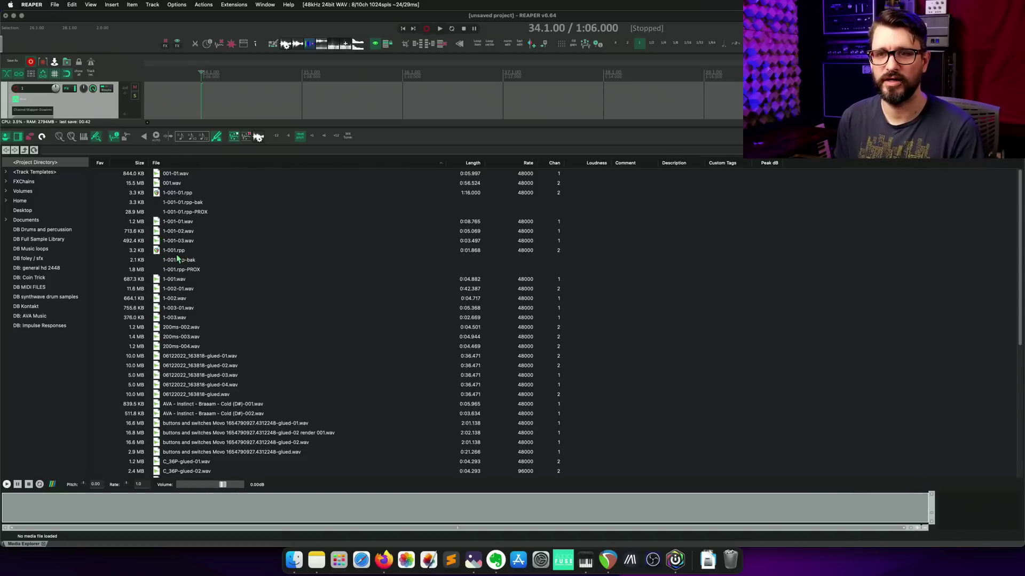
Calculate peak volume and loudness for 001.wav.
key(1)
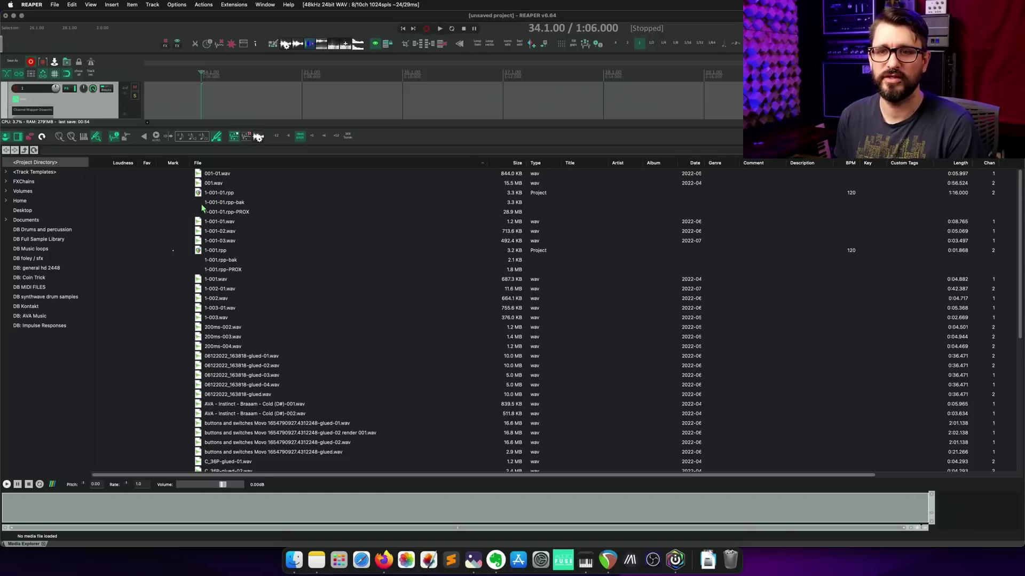
click(218, 184)
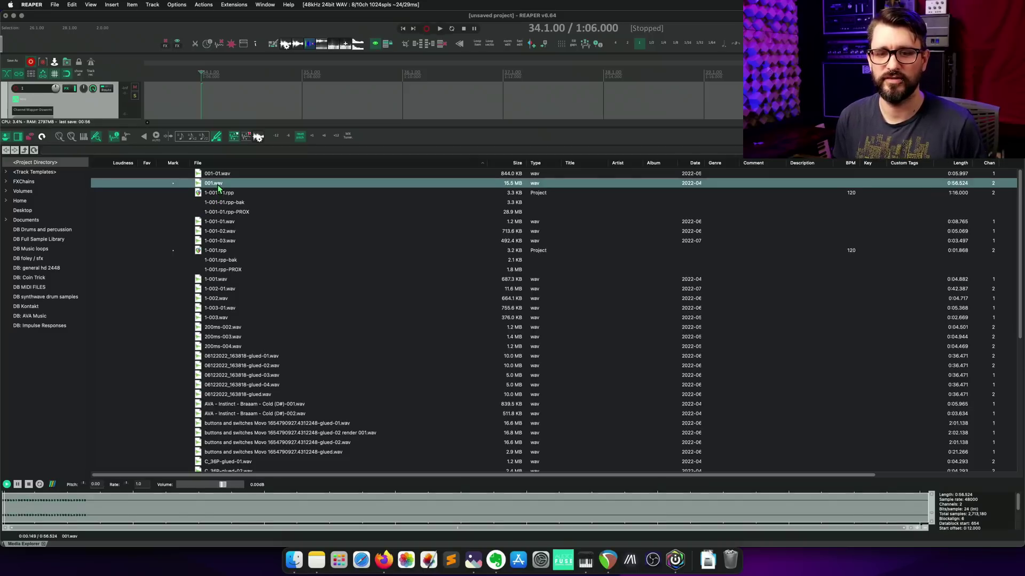
key(space)
right_click(219, 188)
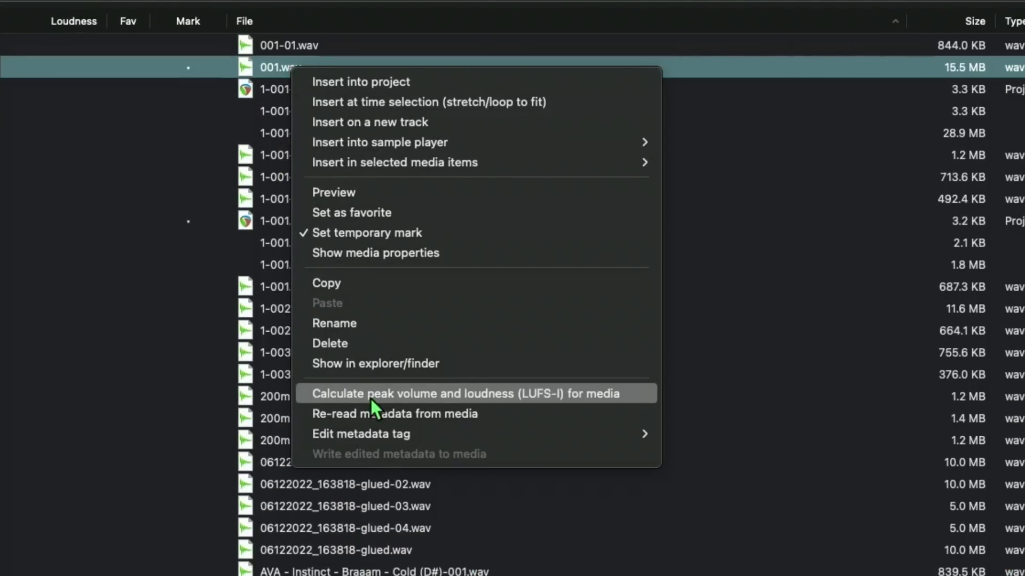
click(492, 396)
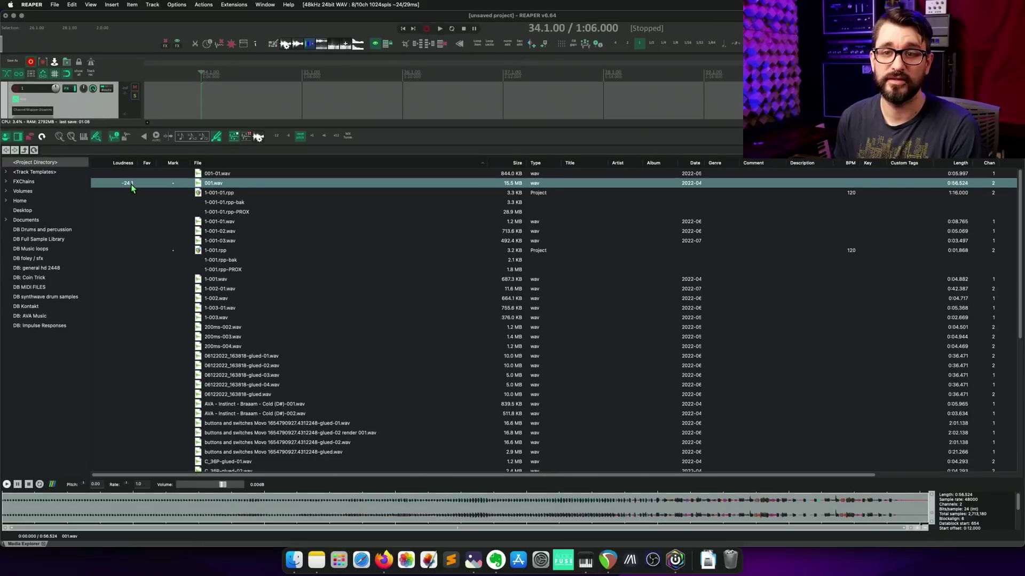
Calculate loudness for the files from 1-001.wav through 200ms-004.wav.
click(238, 281)
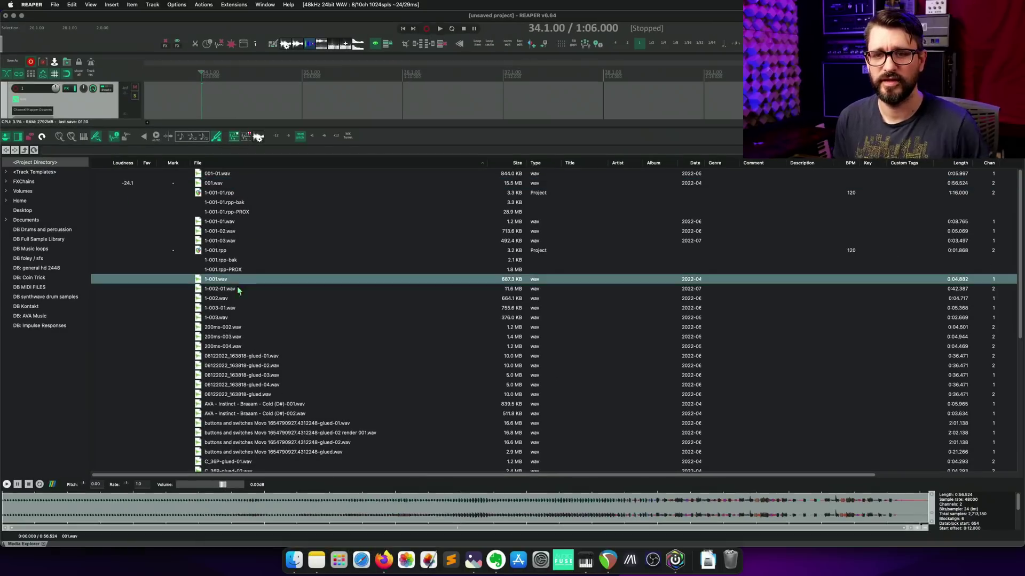
shift+click(248, 348)
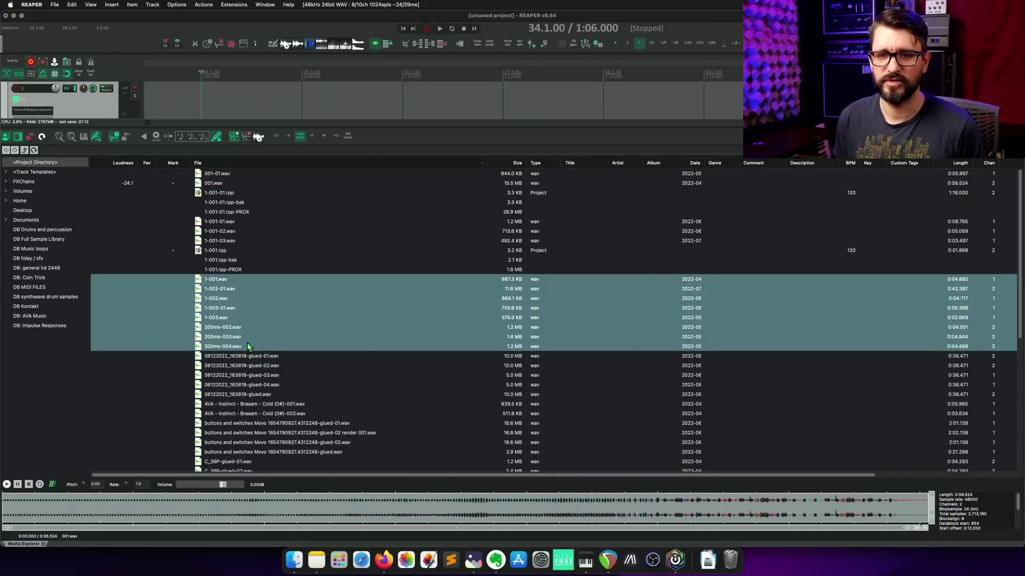
right_click(228, 291)
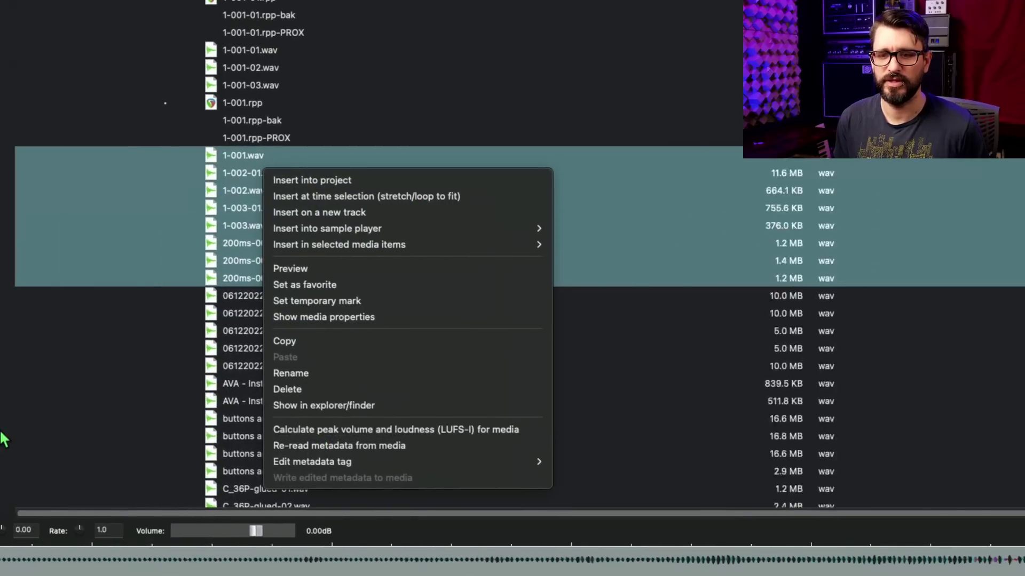
click(372, 429)
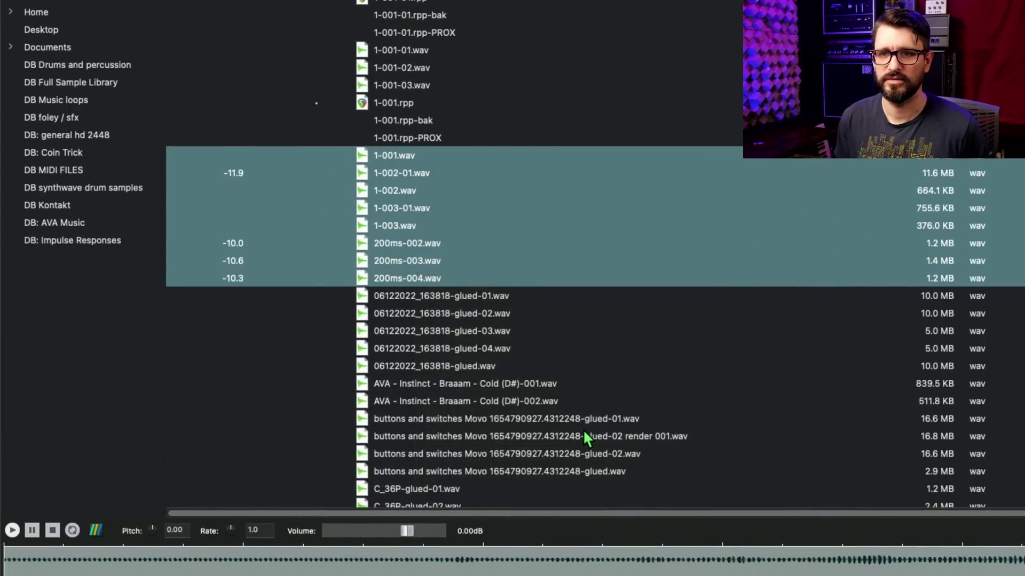
Preview 1-003-01.wav, 1-002.wav and 1-003.wav, then select 06122022_163818-glued.wav.
click(427, 207)
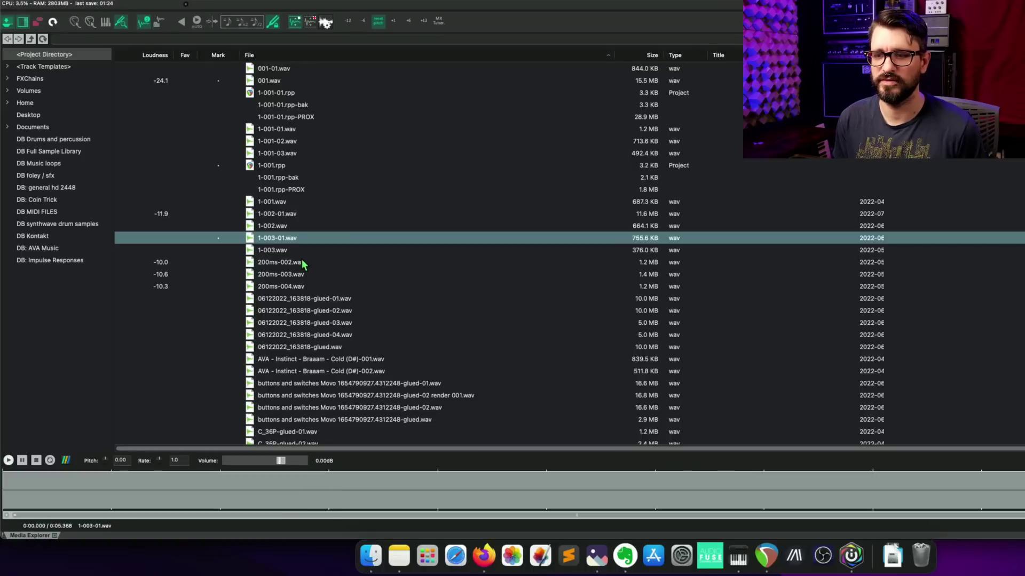
click(282, 225)
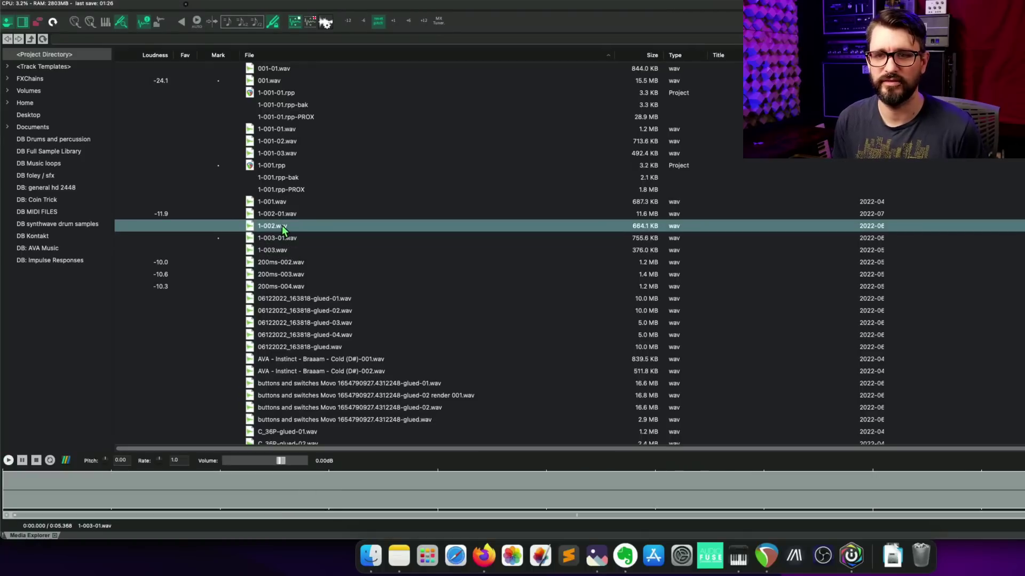
click(283, 252)
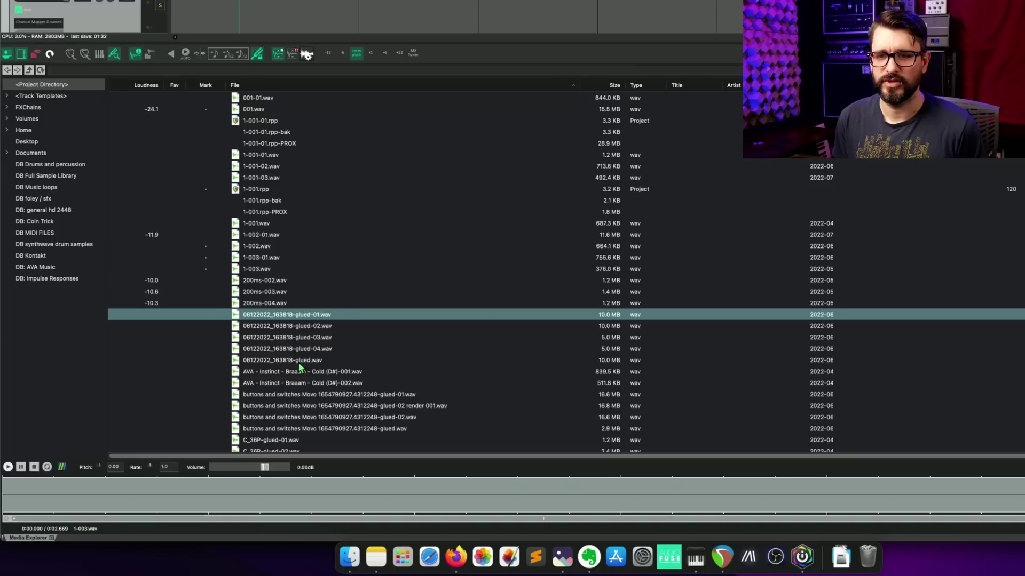
click(299, 363)
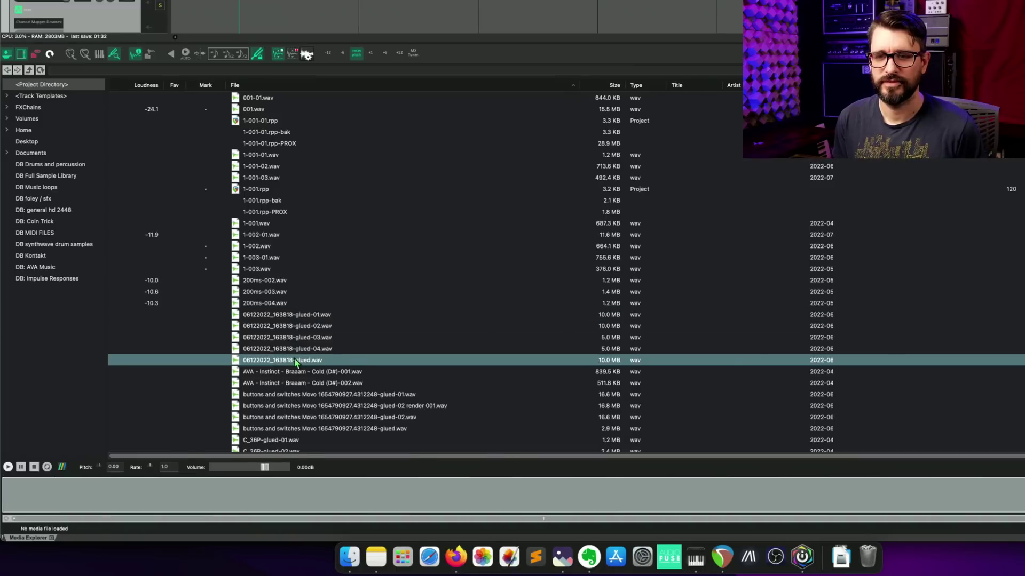
Calculate loudness for the five selected 06122022_163818-glued files.
shift+click(288, 315)
right_click(349, 357)
mouse_move(437, 500)
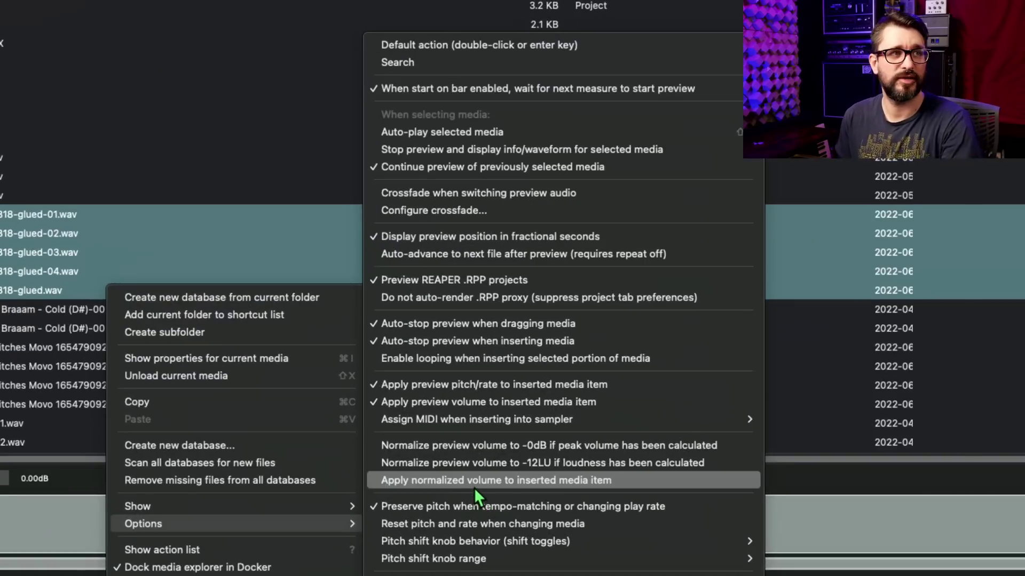
click(474, 487)
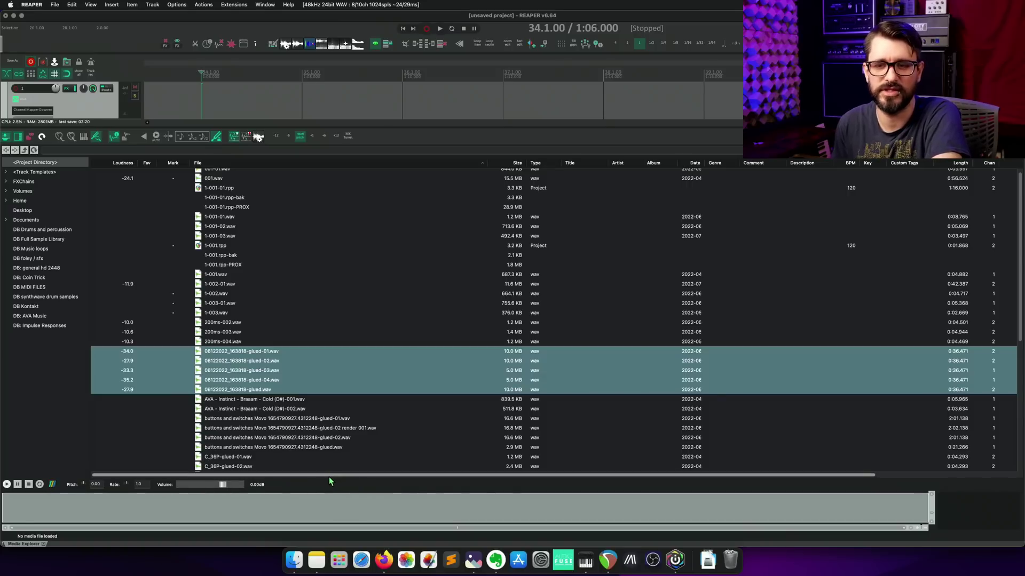
Enable normalizing preview volume to -12 LU when loudness has been calculated.
right_click(293, 484)
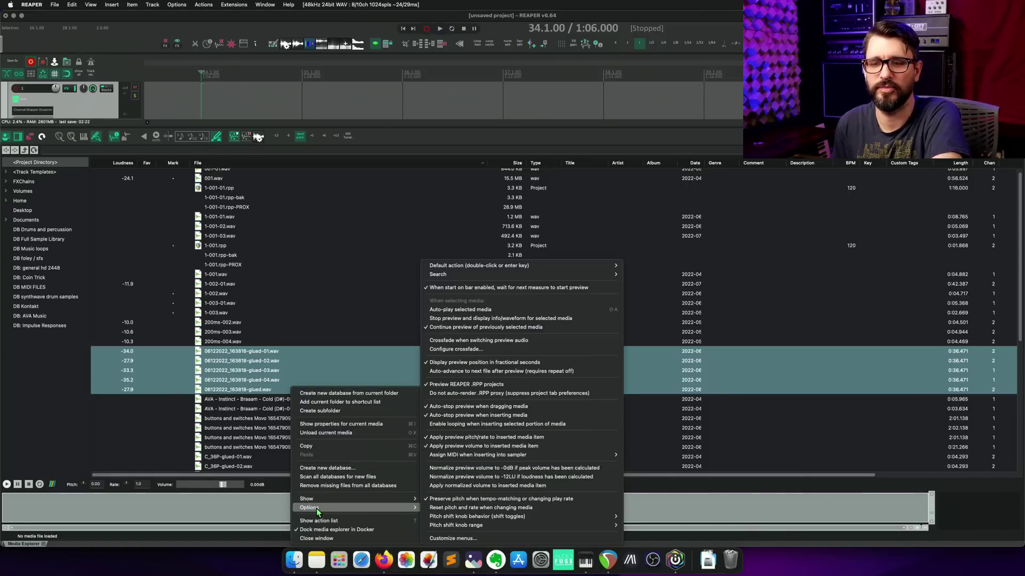
mouse_move(339, 510)
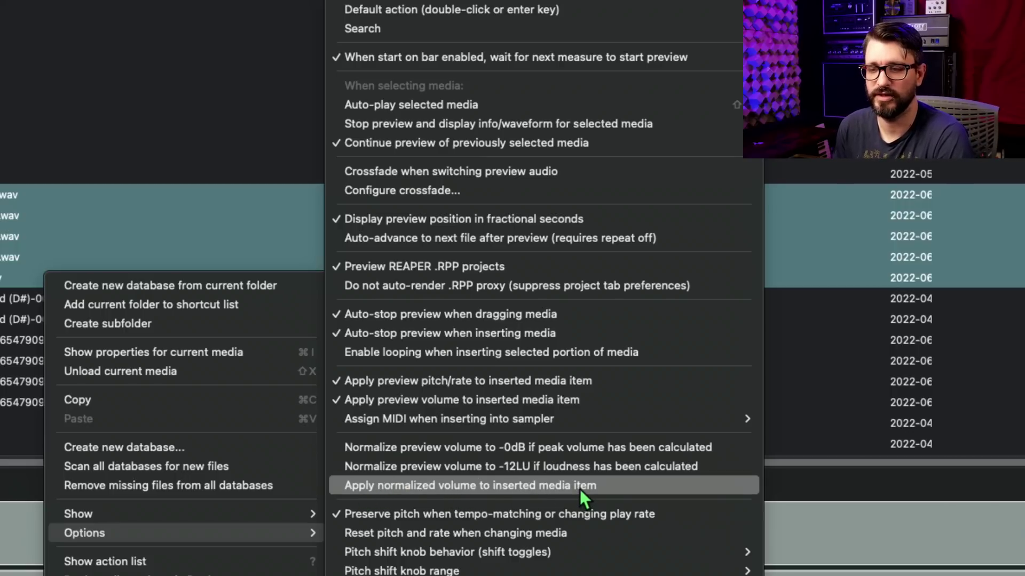
click(575, 471)
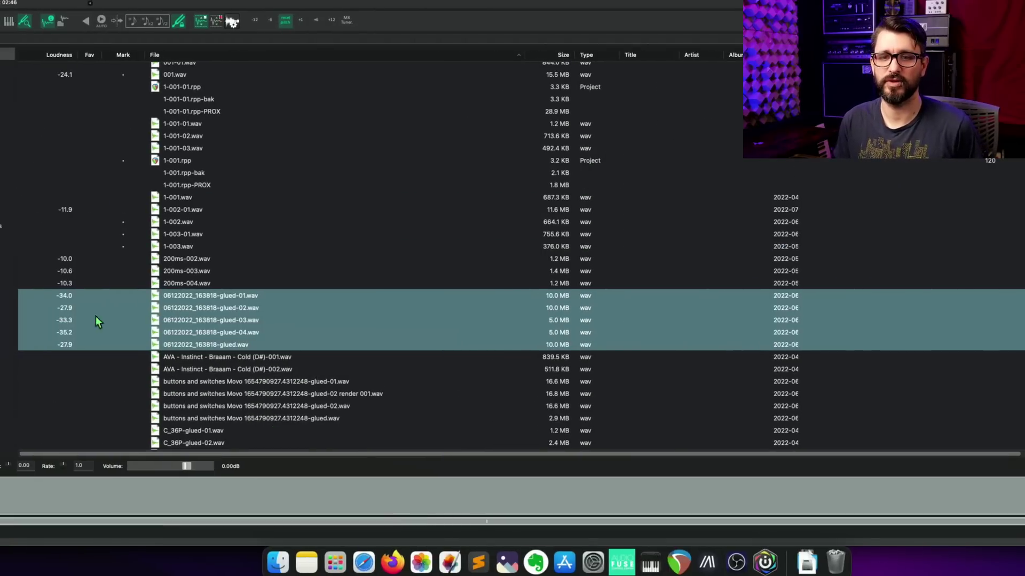
Preview 06122022_163818-glued-01.wav, 200ms-002.wav and 001.wav at normalized volume.
click(199, 297)
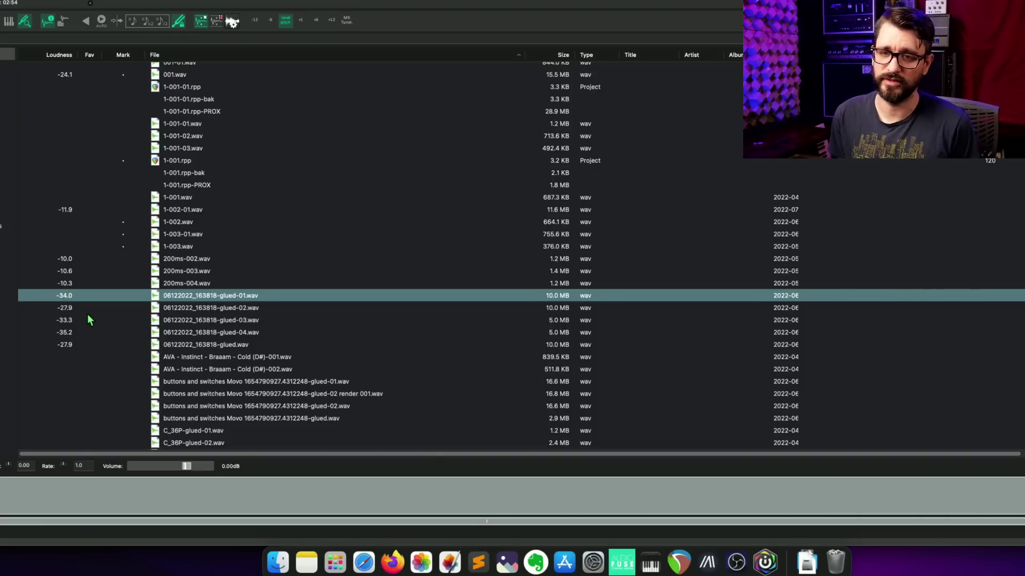
key(space)
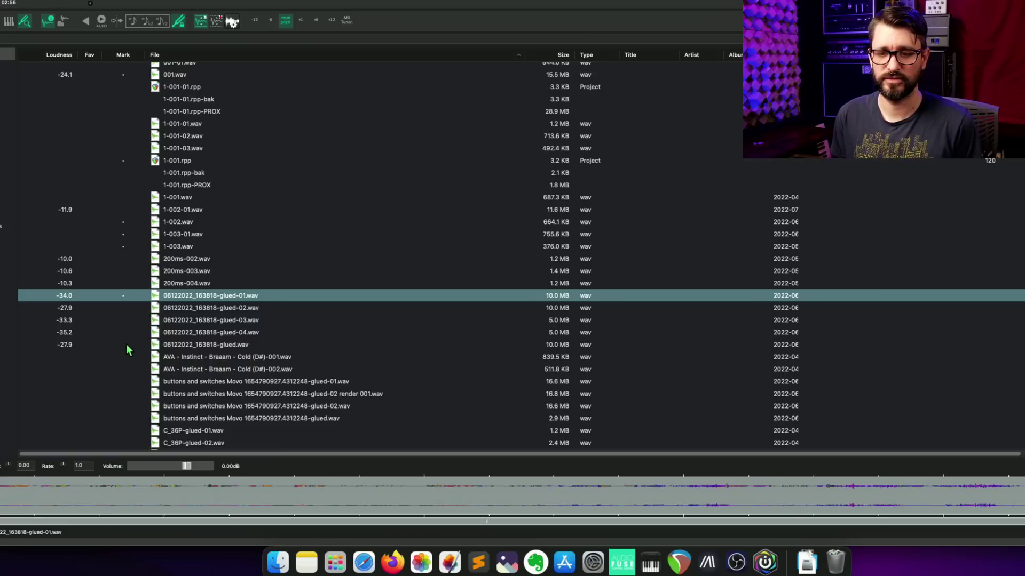
click(188, 259)
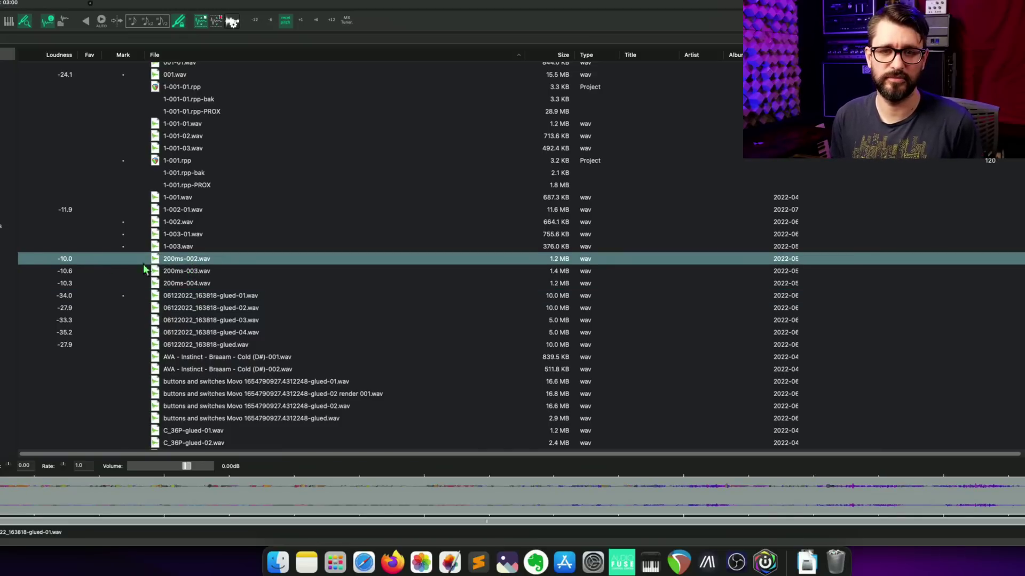
click(174, 262)
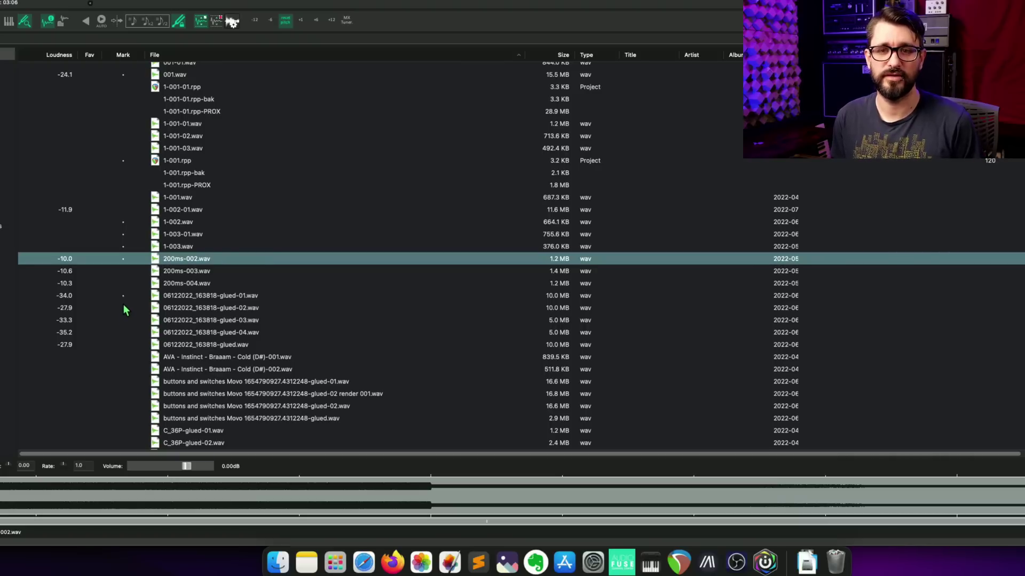
scroll(210, 163, up, 1)
click(174, 81)
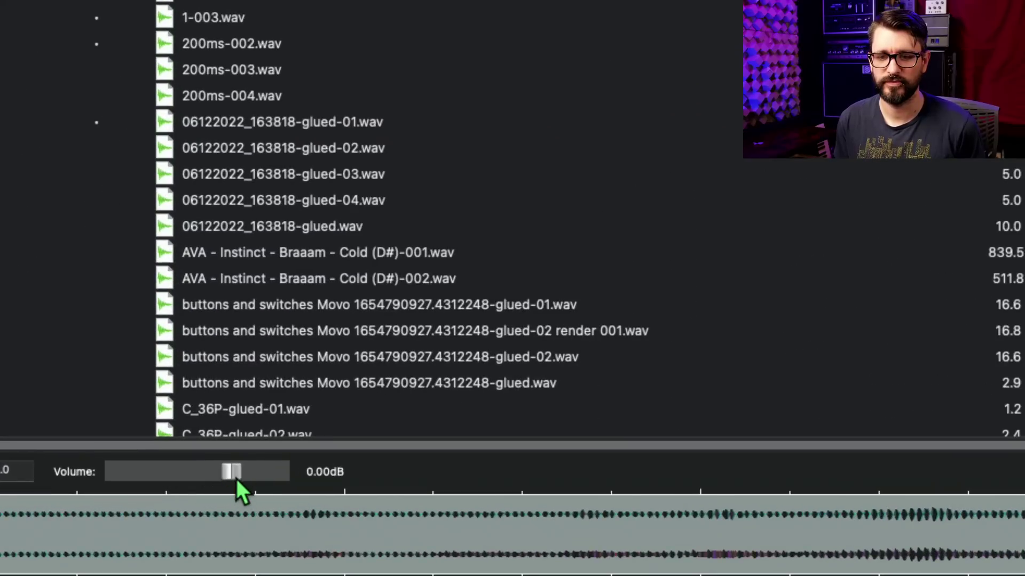
Set the preview volume slider to -4.02 dB and audition three more files at that level.
drag(236, 478, 220, 475)
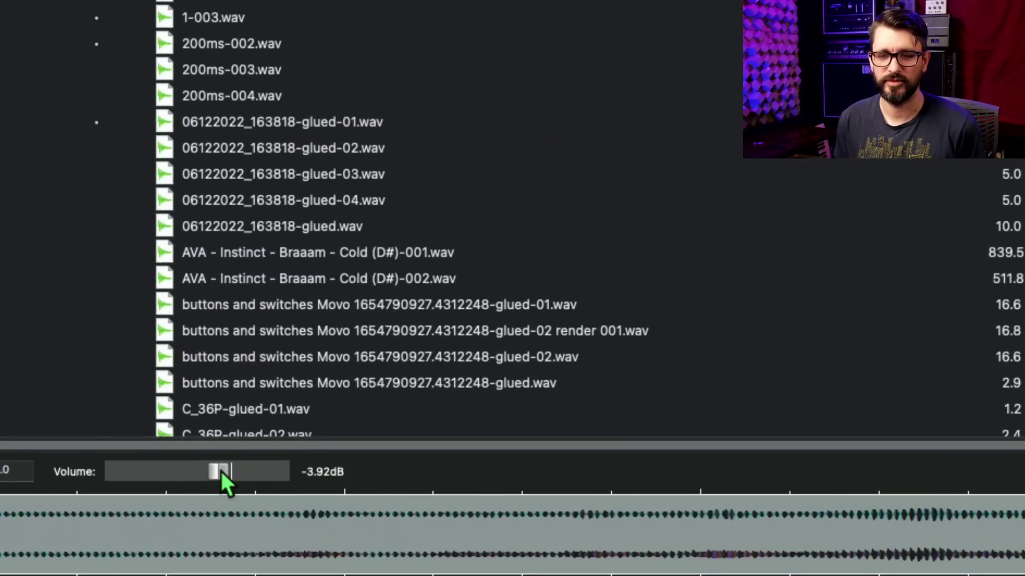
drag(221, 471, 220, 472)
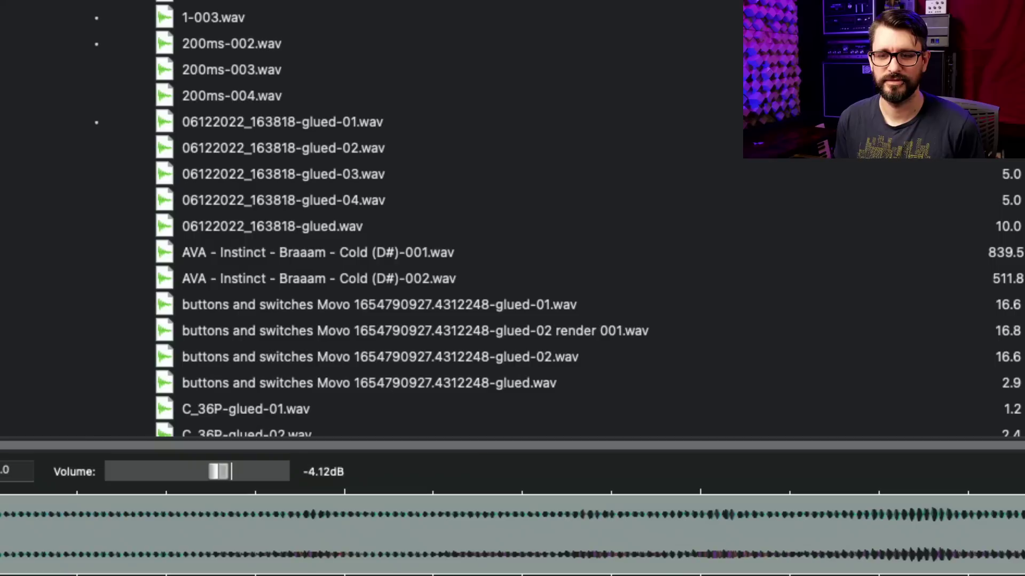
drag(219, 471, 219, 471)
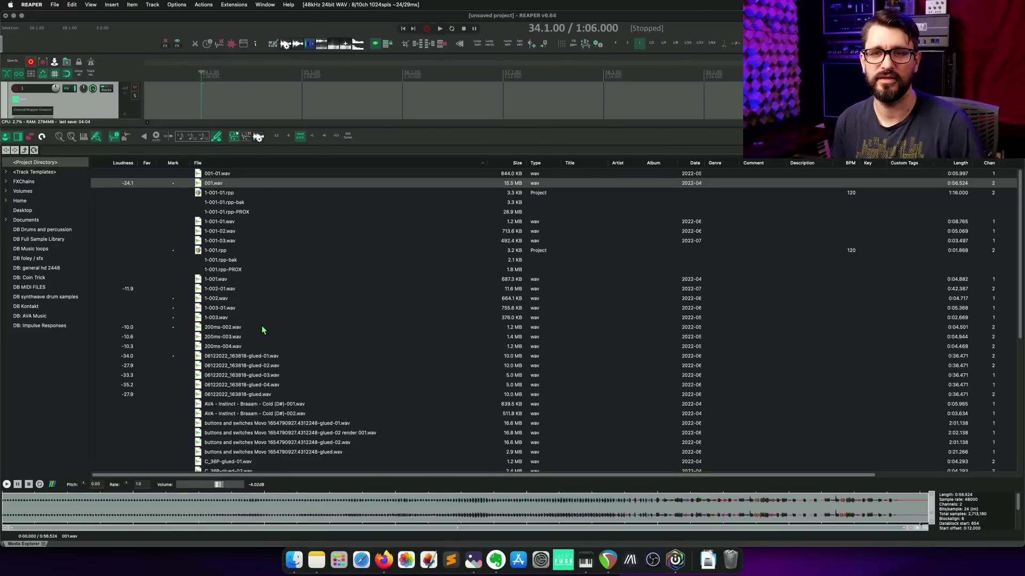
click(223, 290)
click(220, 327)
click(218, 346)
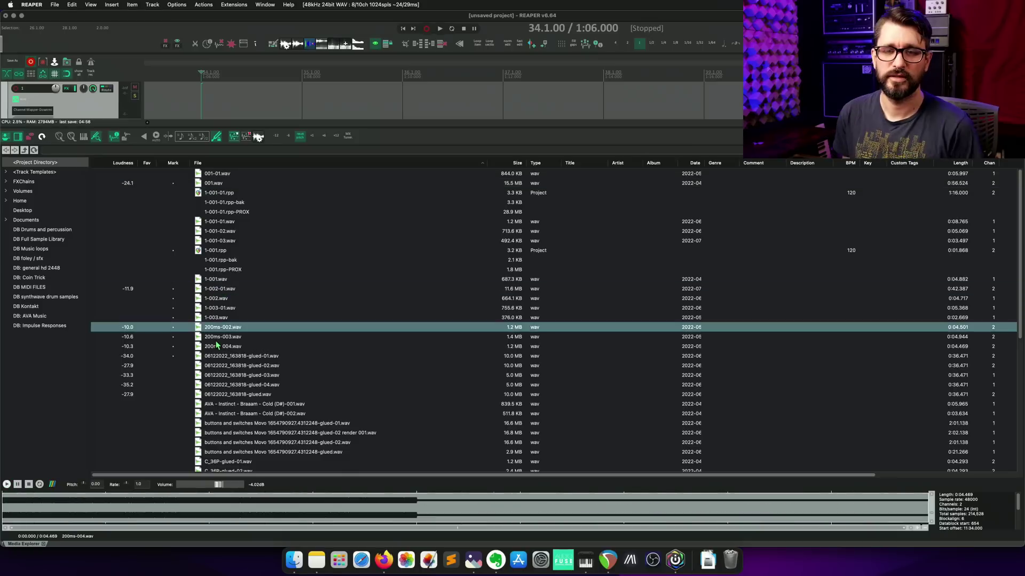